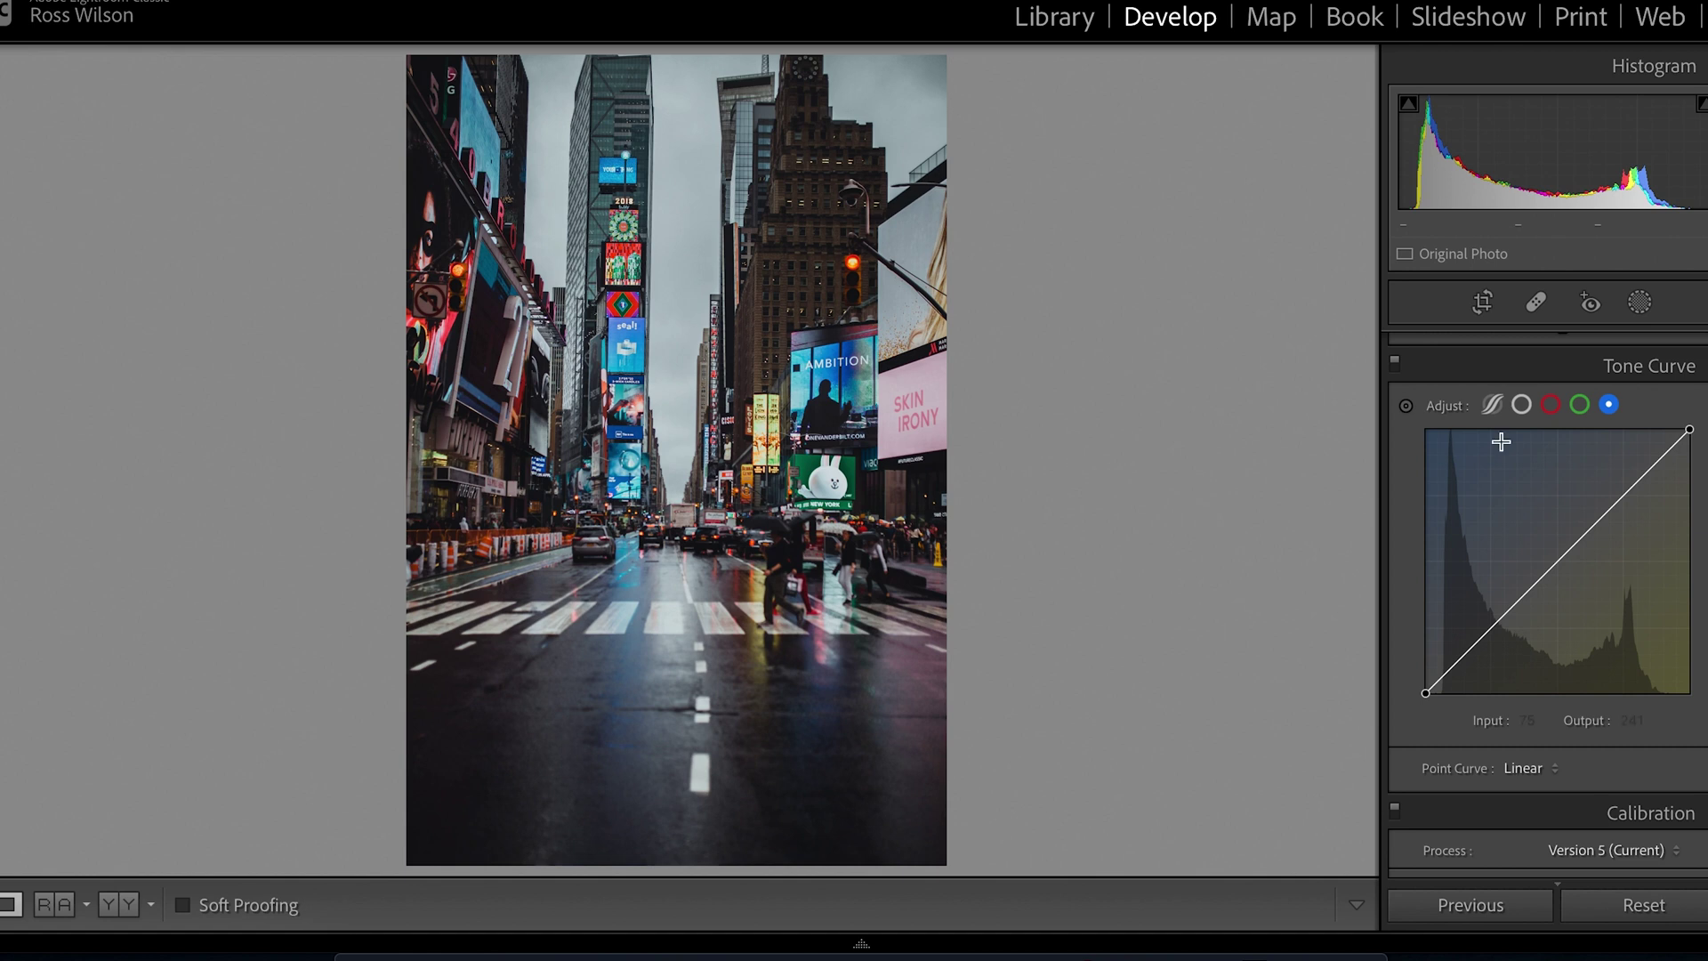
# Step: Cool the white balance to a temperature of -15 and compare the photo side by side before and after
pyautogui.scroll(5, 1473, 520)
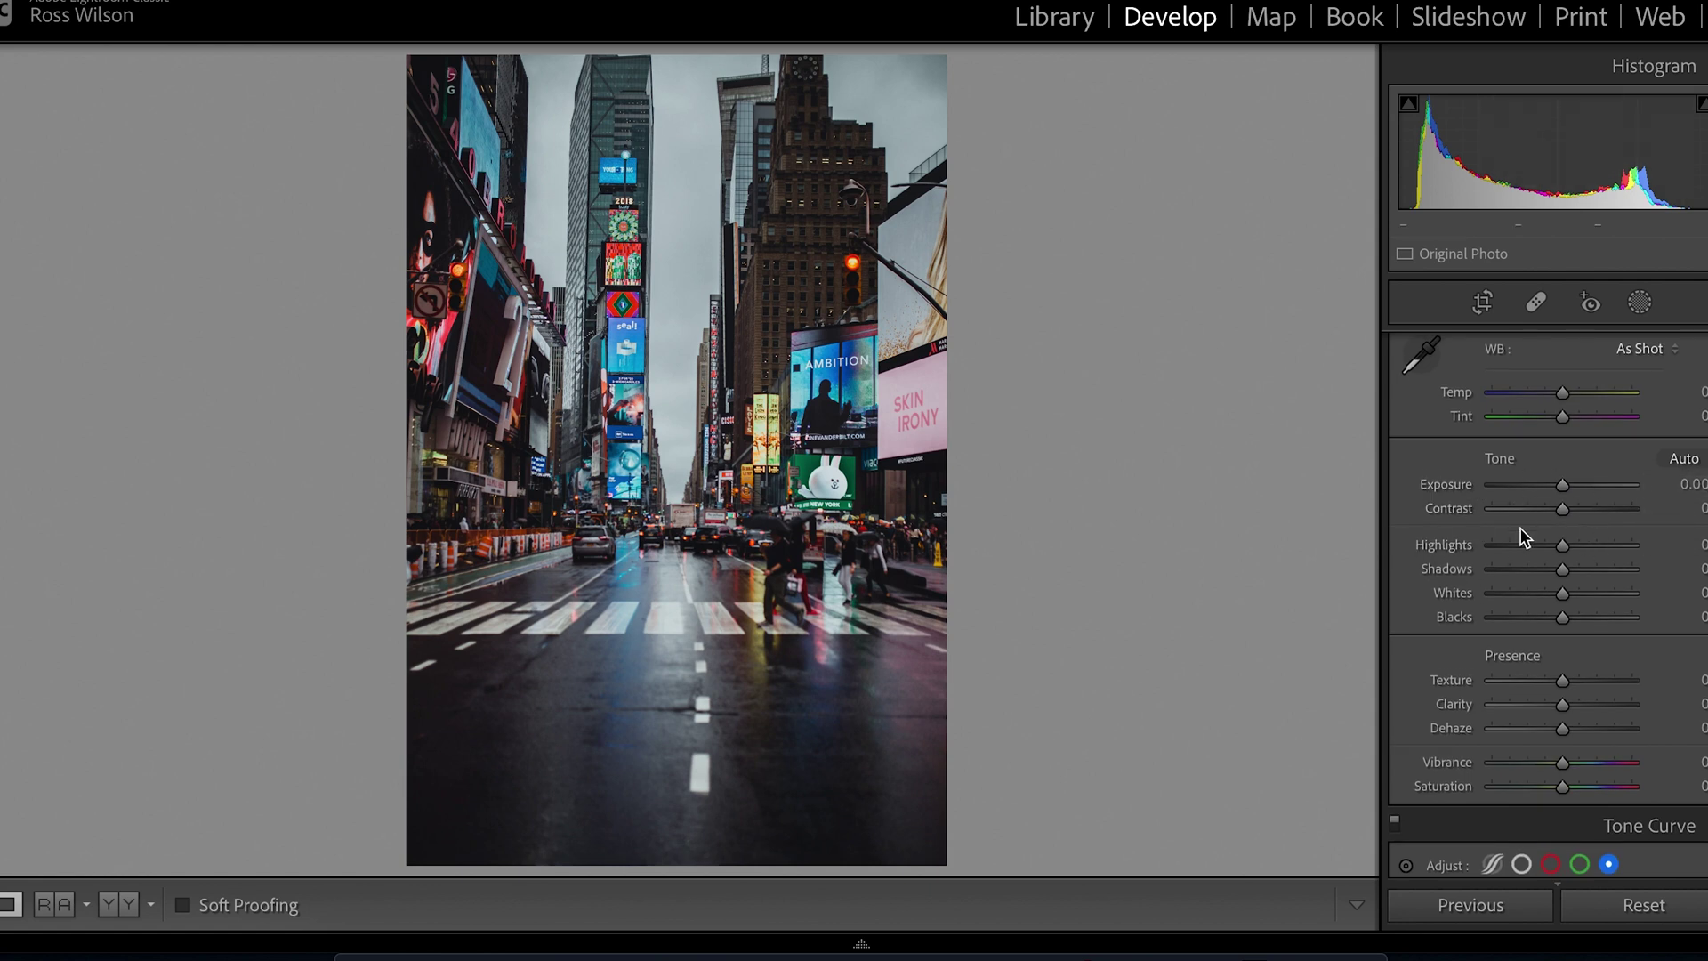
pyautogui.scroll(-10, 1522, 538)
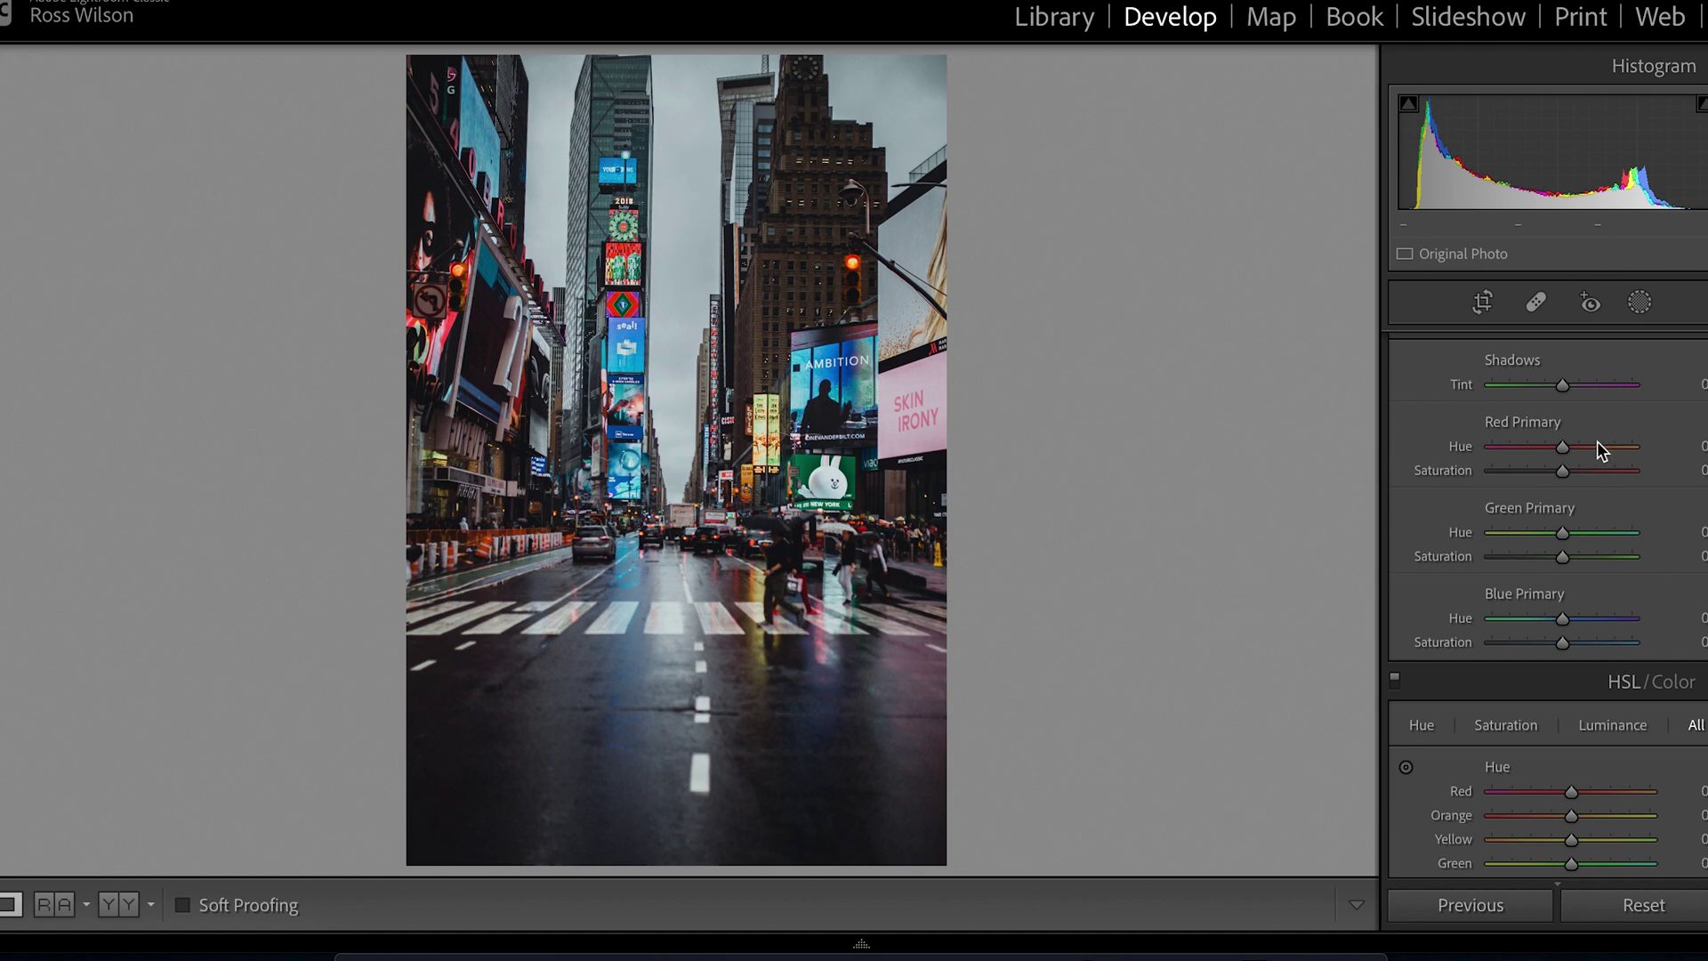
pyautogui.scroll(5, 1607, 447)
pyautogui.scroll(6, 1610, 450)
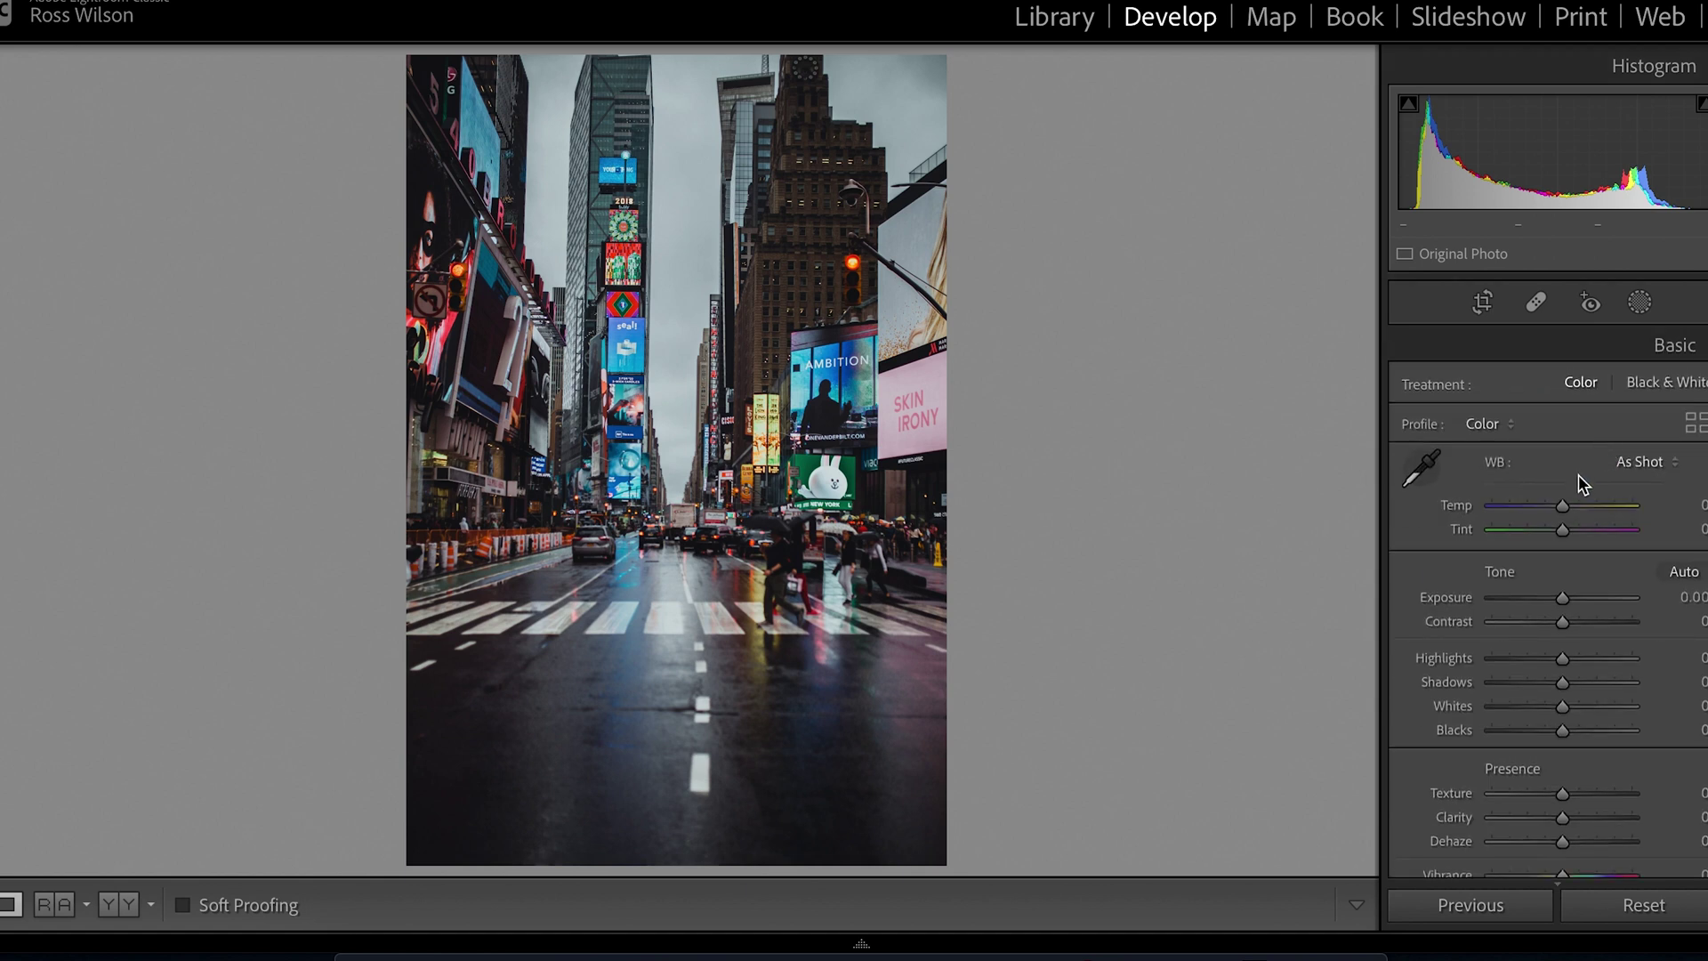
pyautogui.moveTo(1563, 506); pyautogui.dragTo(1554, 506)
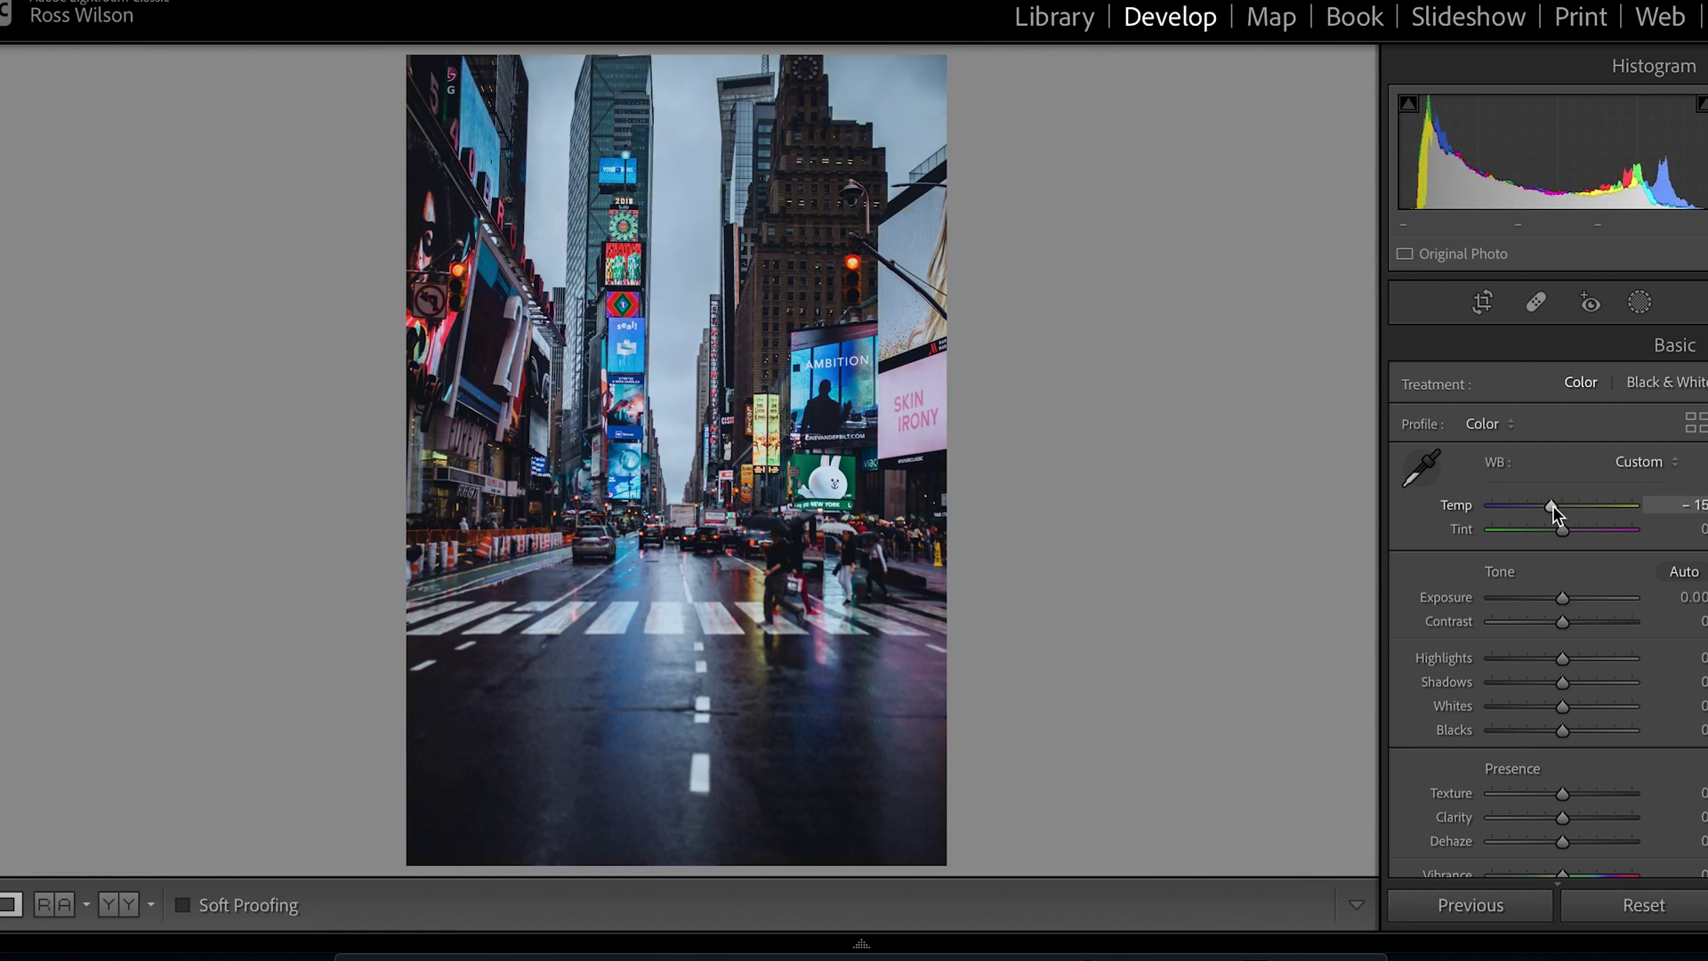
pyautogui.click(131, 905)
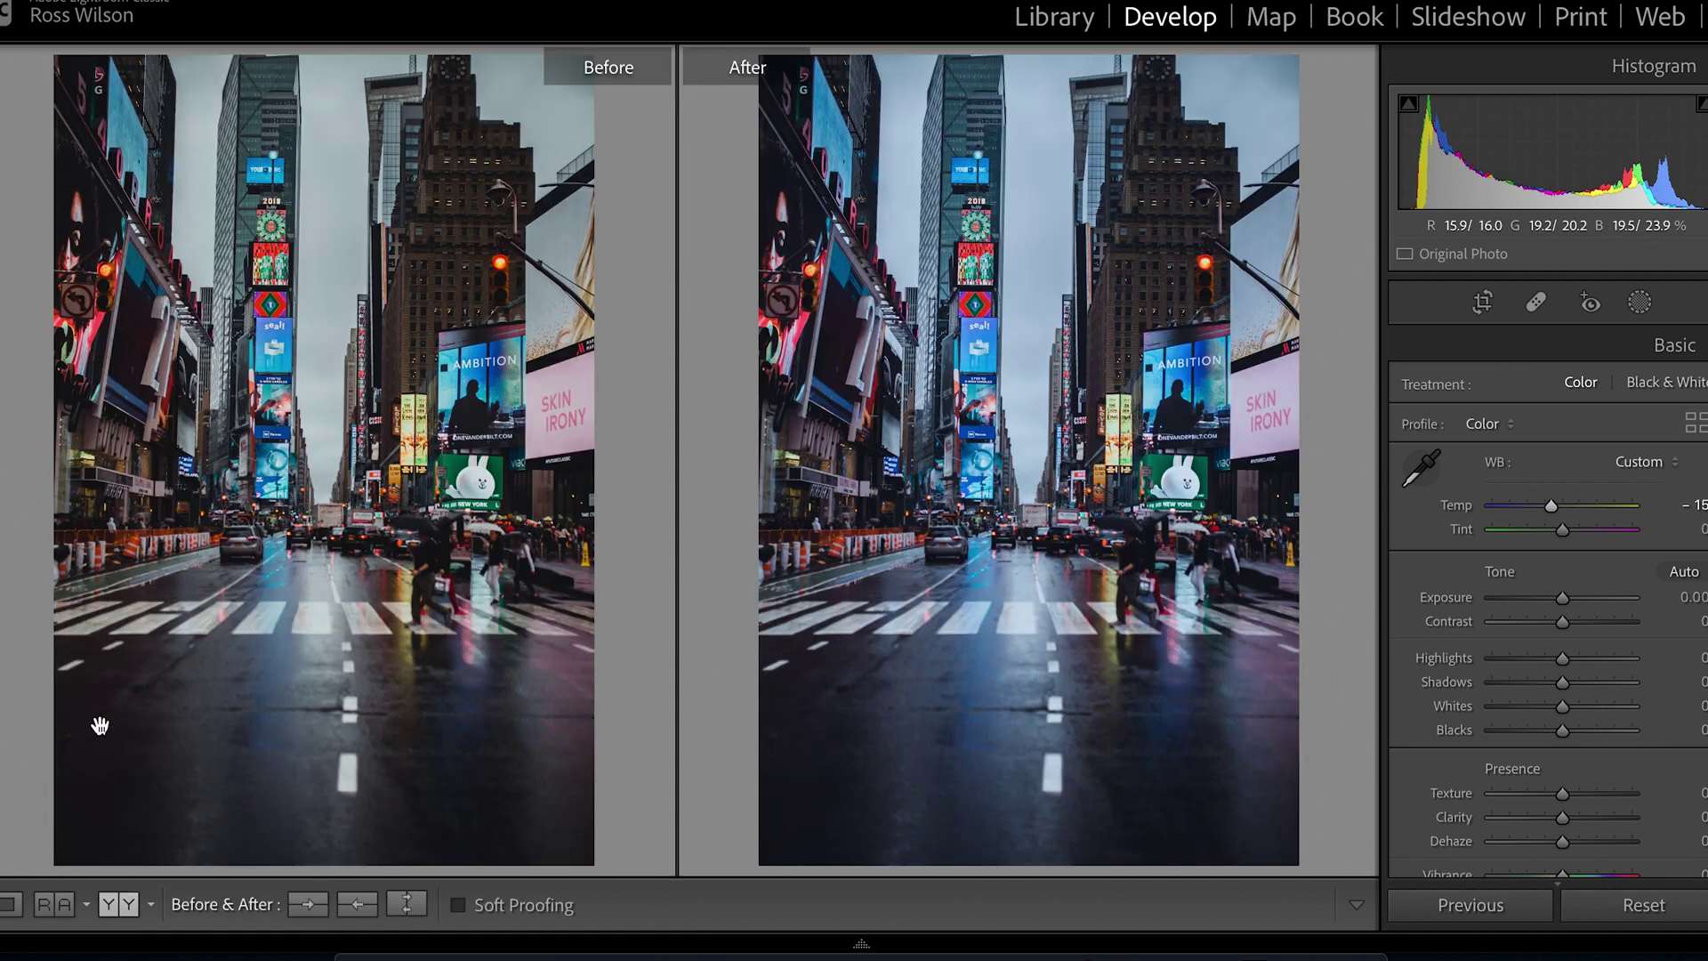
pyautogui.click(11, 908)
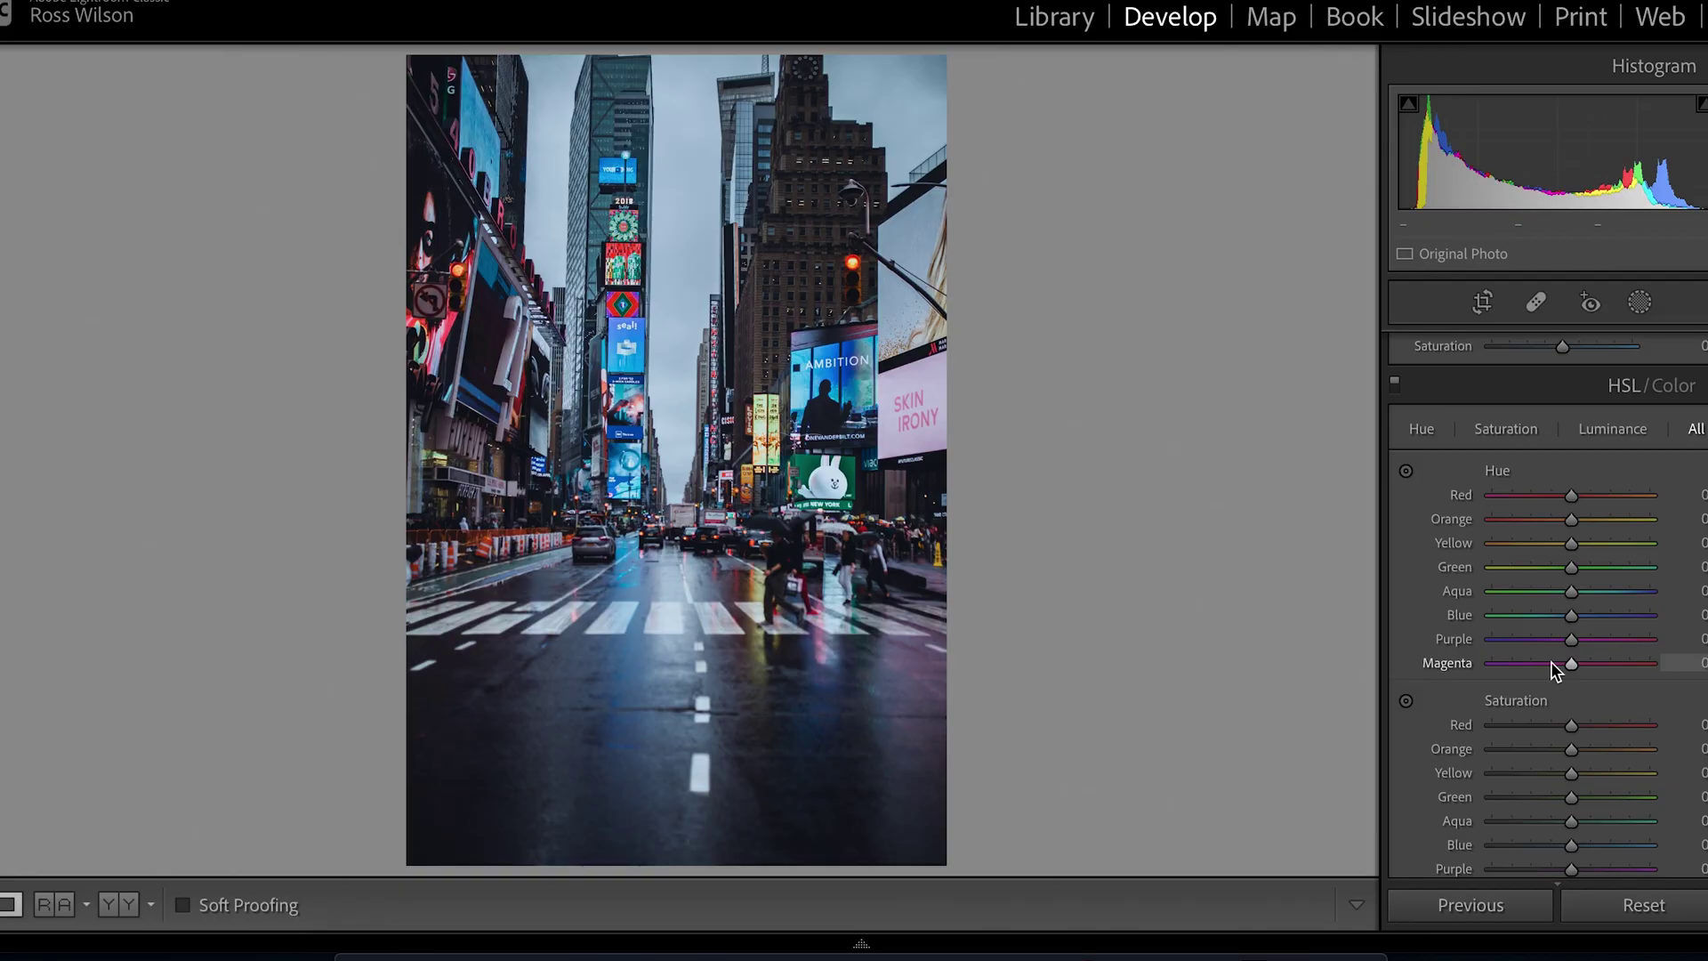
# Step: Set the HSL hues of the warm colors to red +11, orange -15 and yellow -56
pyautogui.scroll(-2, 1552, 665)
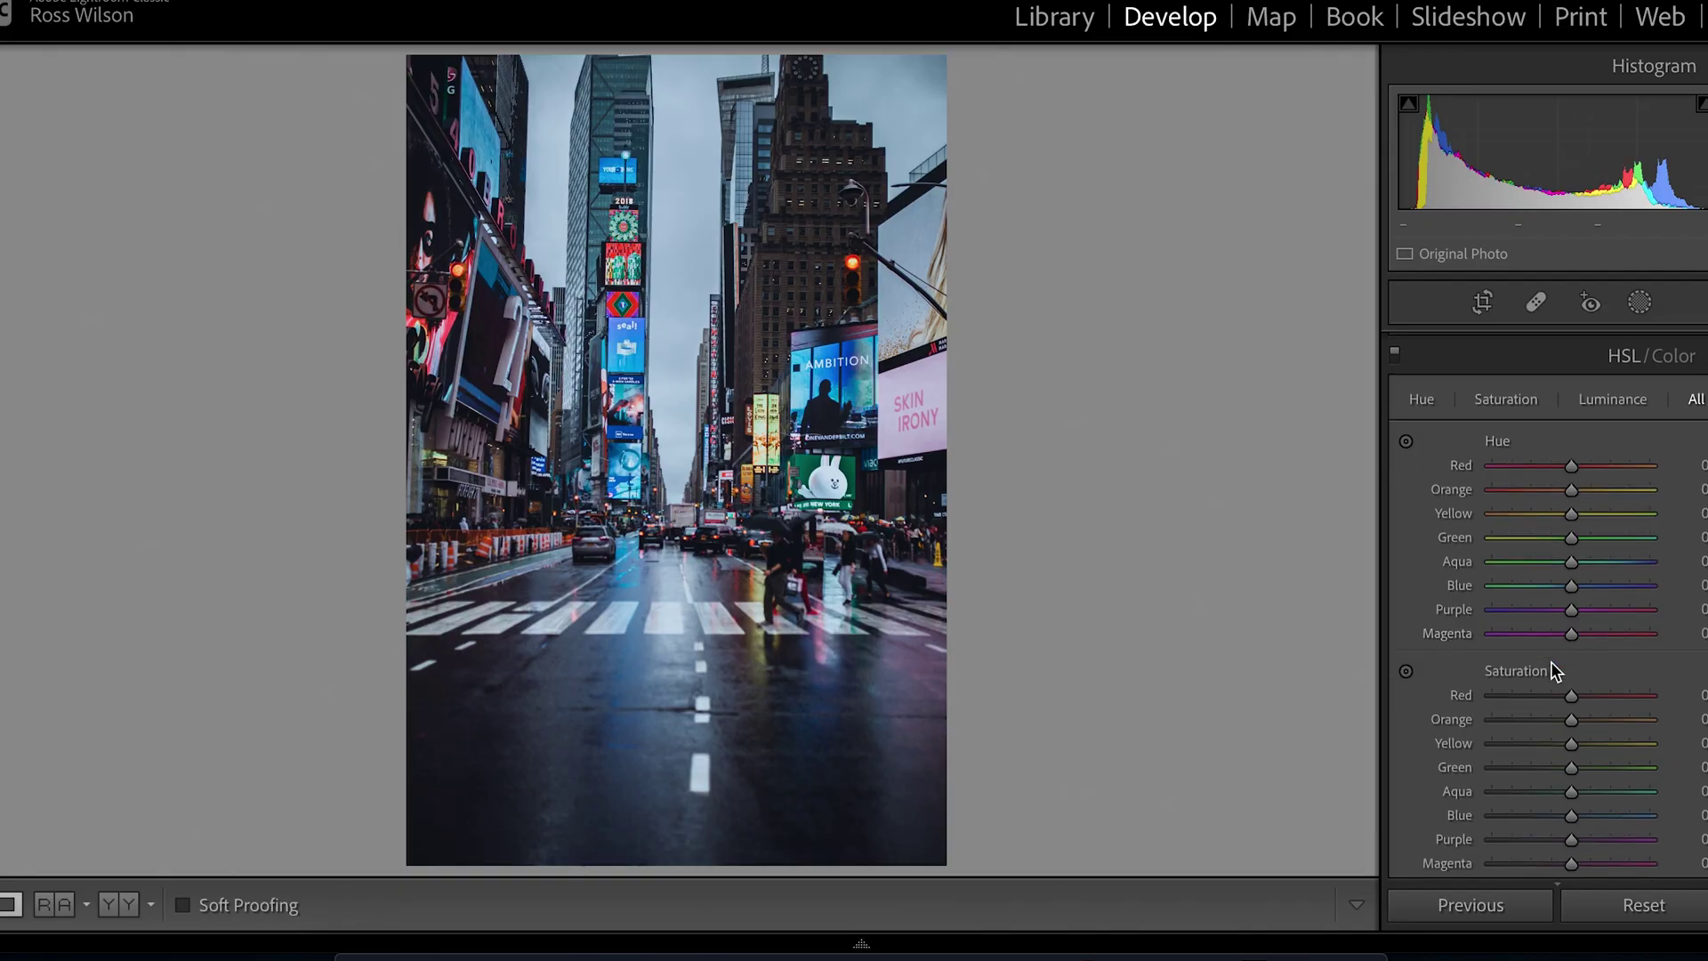
pyautogui.scroll(-2, 1554, 664)
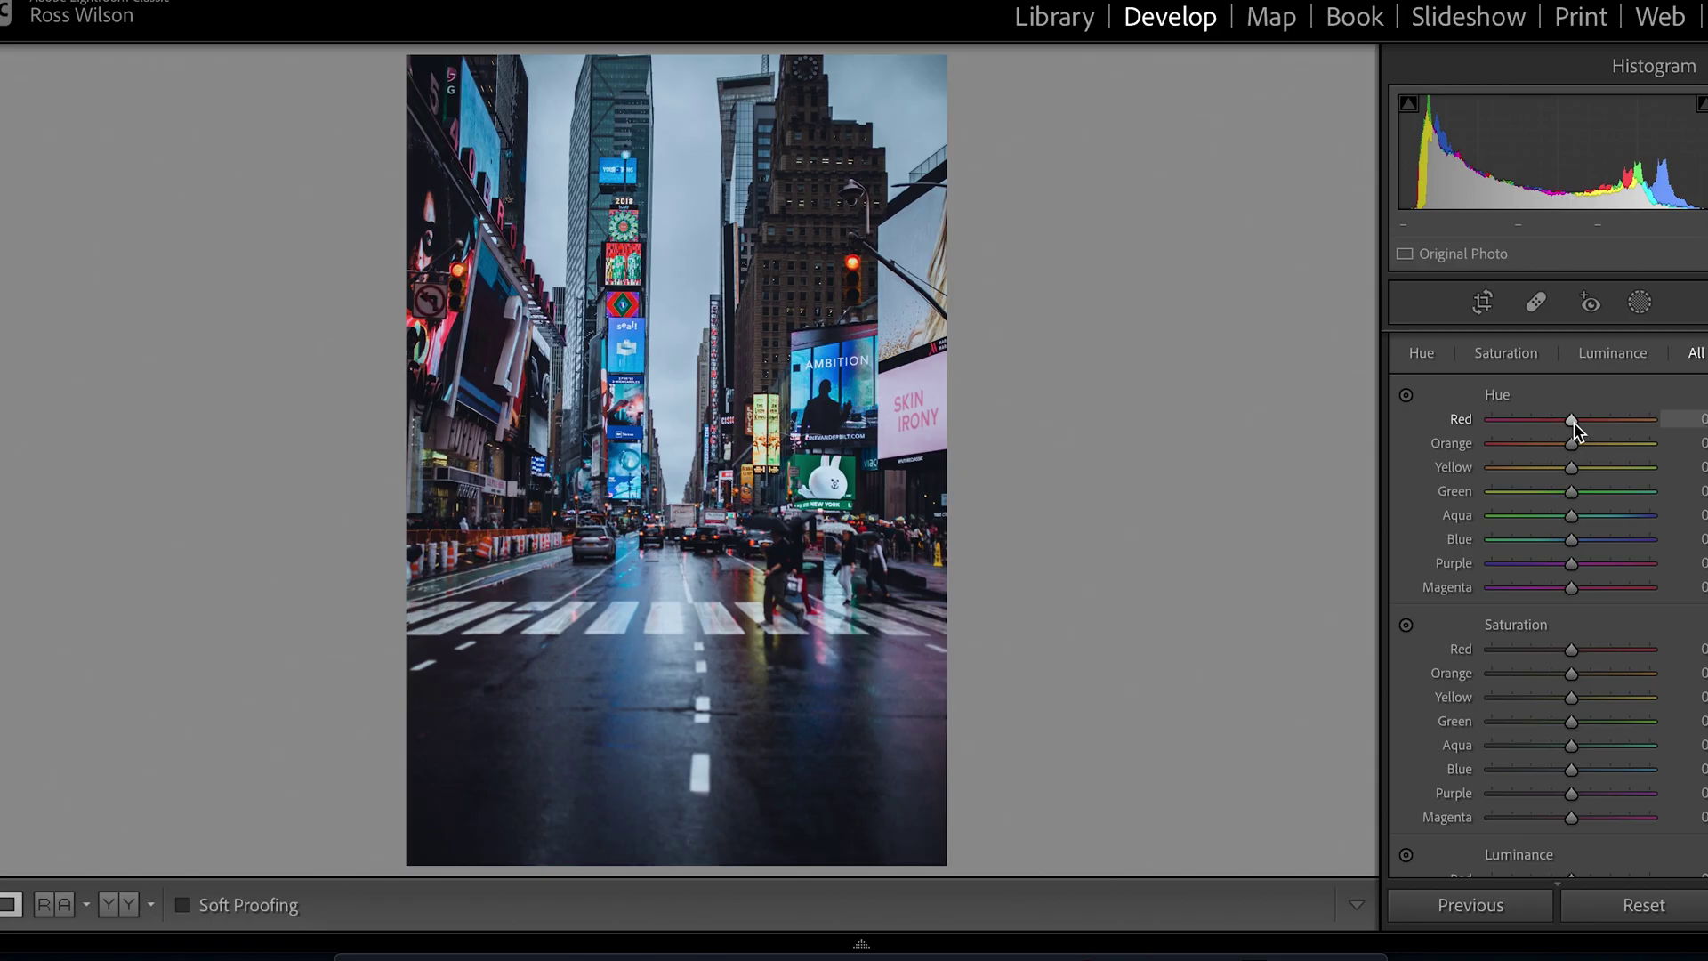
pyautogui.moveTo(1574, 423); pyautogui.dragTo(1581, 422)
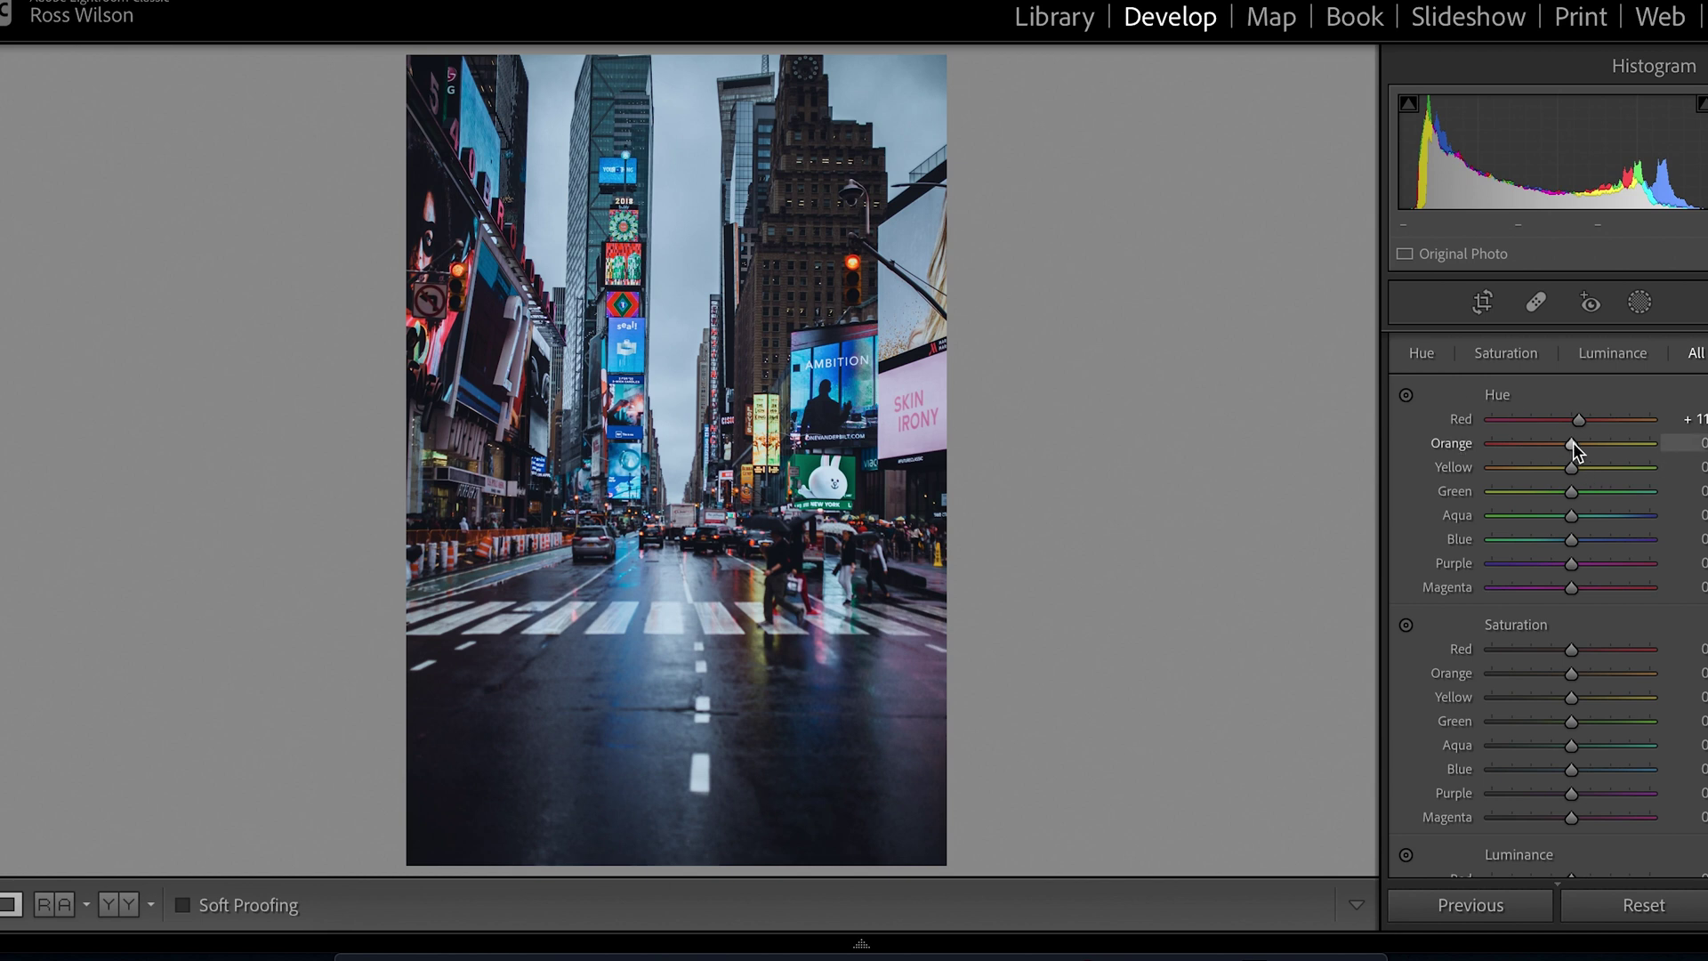
pyautogui.moveTo(1570, 441); pyautogui.dragTo(1562, 445)
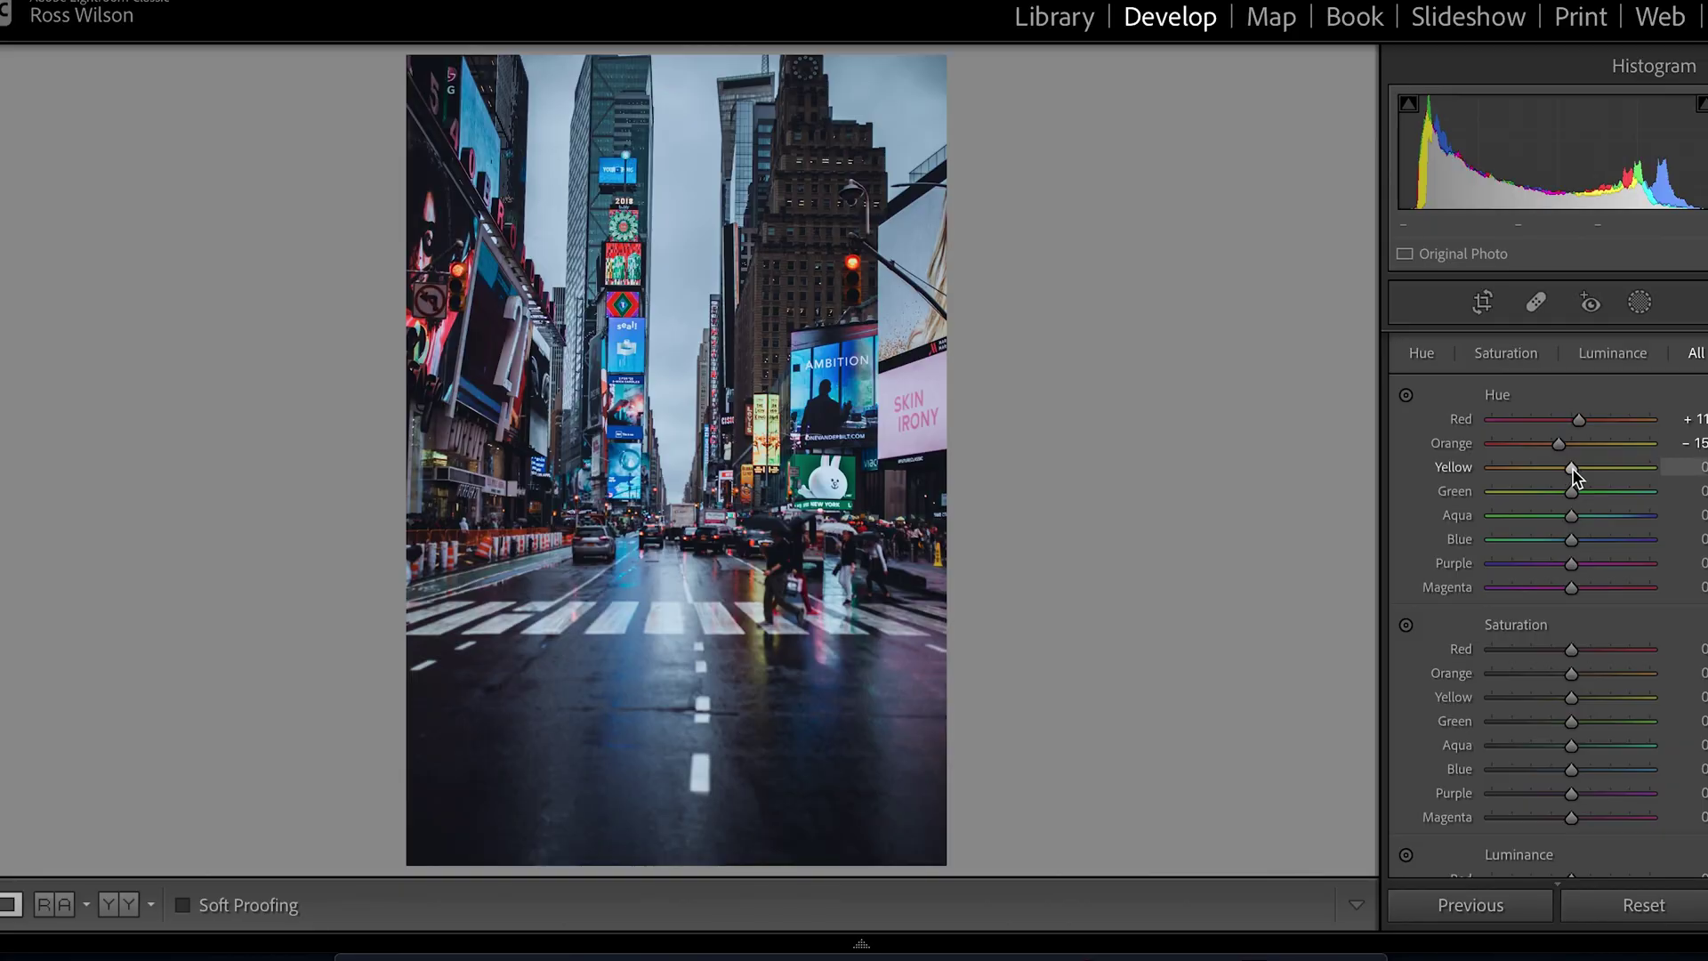
pyautogui.moveTo(1544, 471); pyautogui.dragTo(1527, 472)
# Step: Switch the HSL adjustments off and on repeatedly to compare the photo with and without the hue shifts
pyautogui.scroll(2, 1418, 450)
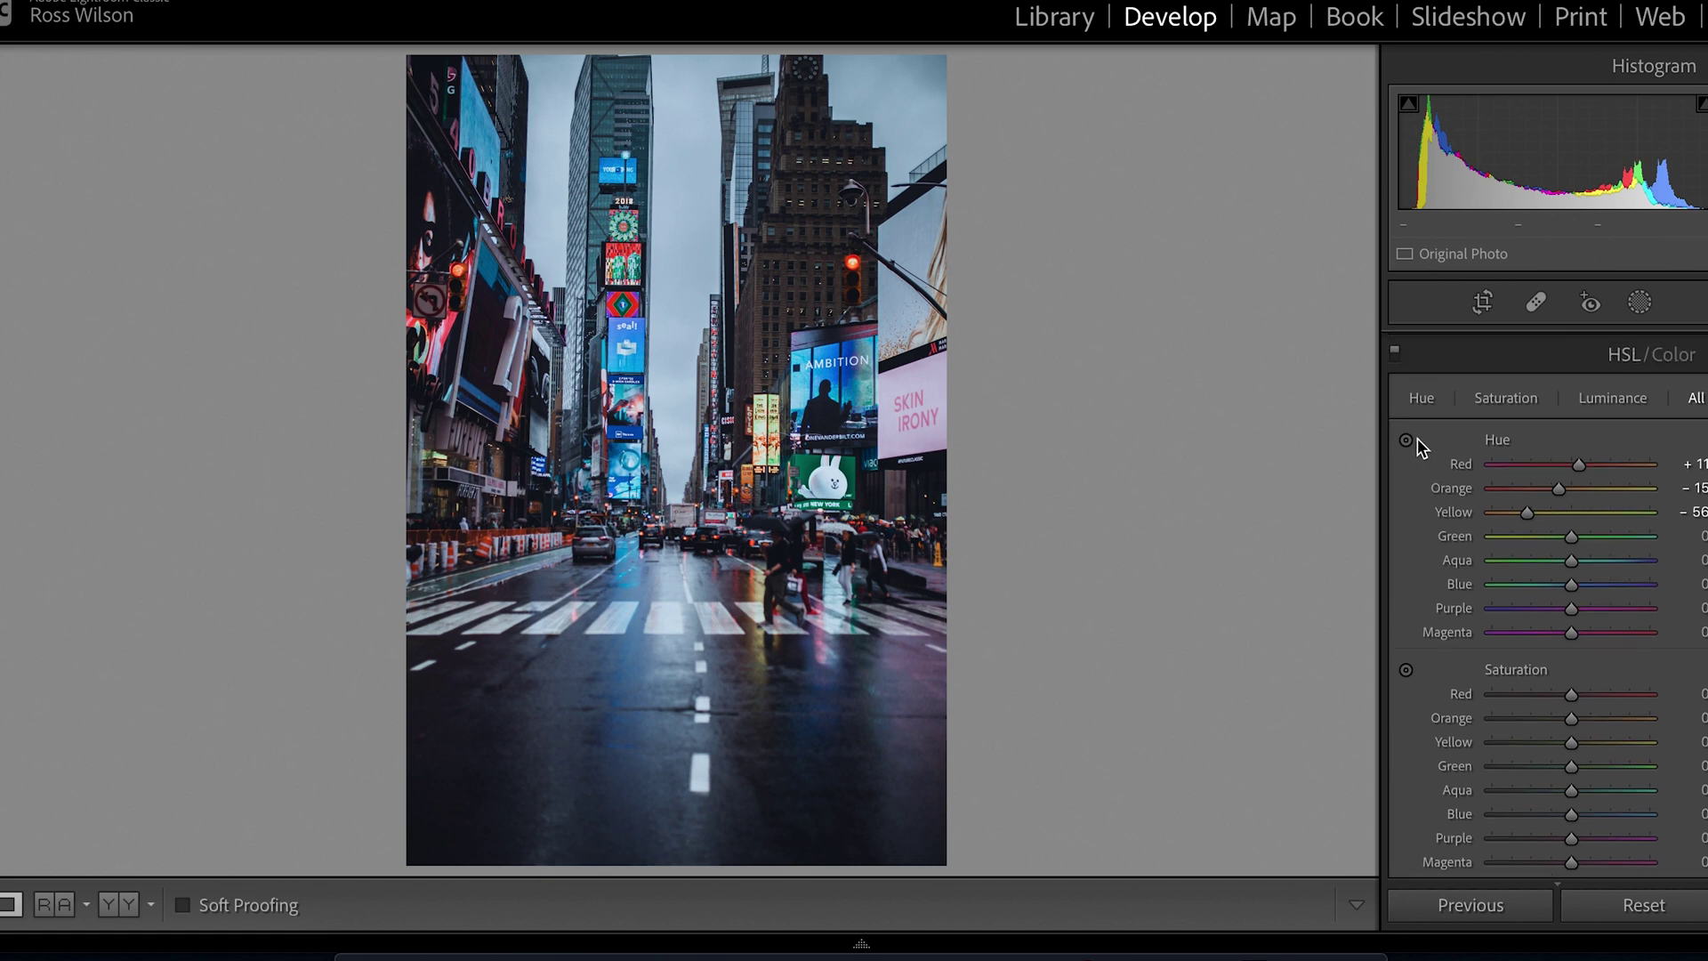
pyautogui.click(1396, 353)
pyautogui.click(1396, 353)
pyautogui.click(1397, 352)
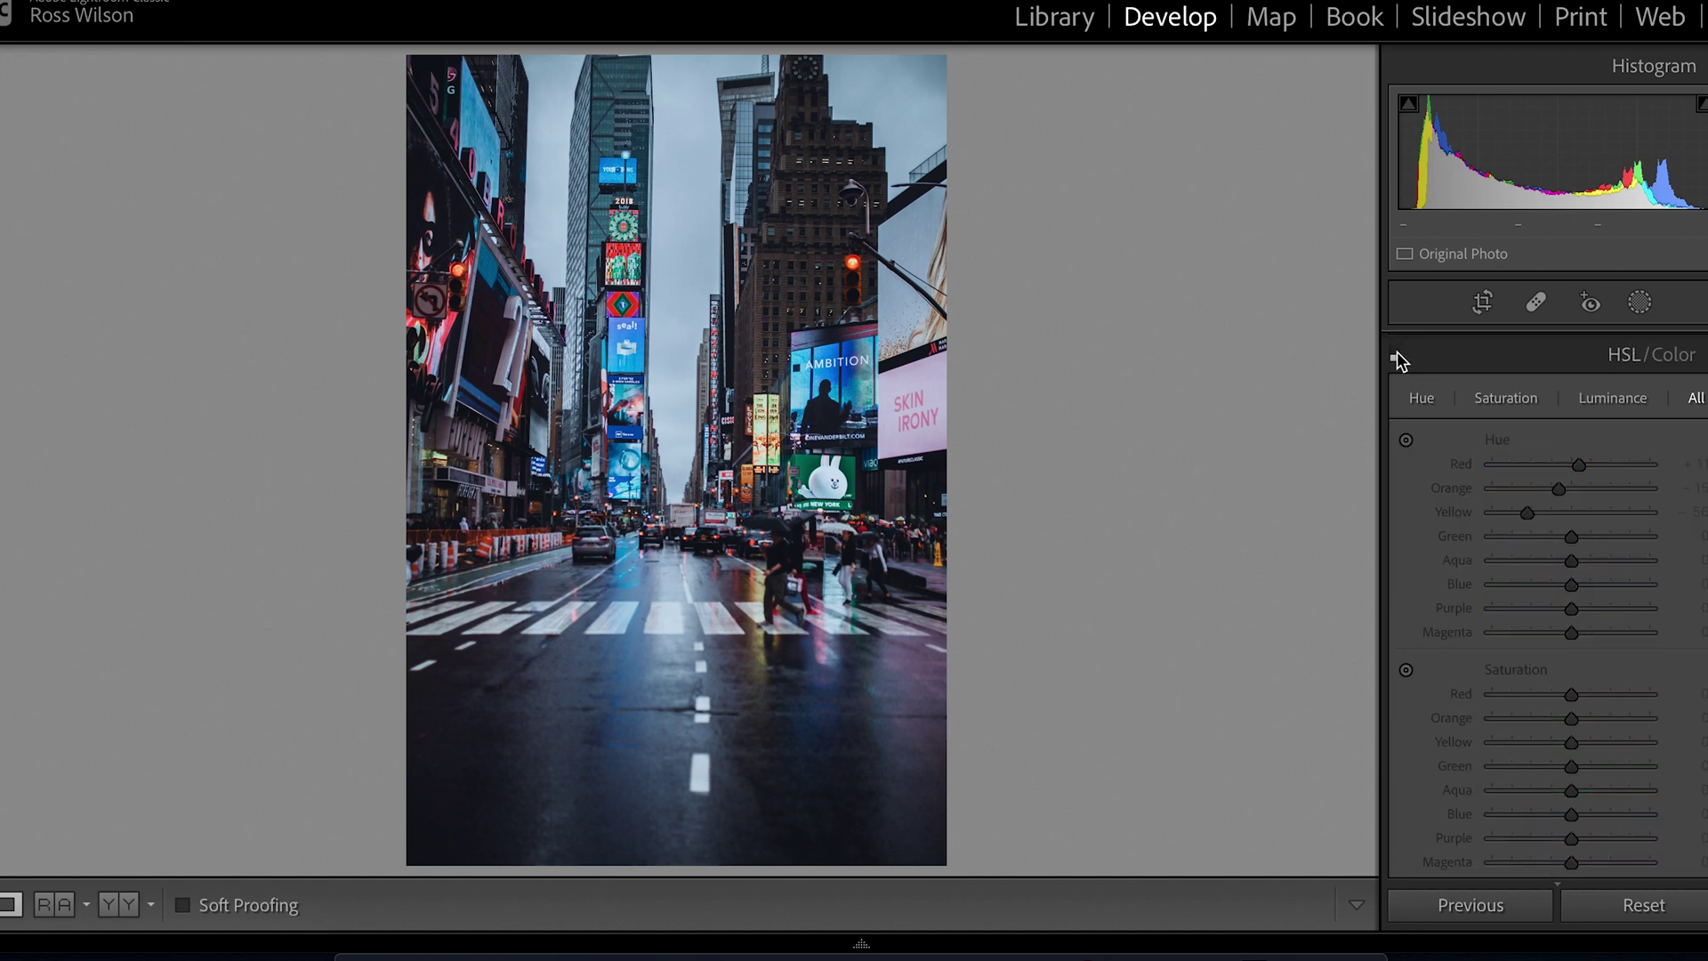
pyautogui.click(1396, 353)
pyautogui.click(1395, 352)
pyautogui.click(1396, 353)
# Step: Set the green hue to -100, compare with HSL off and on, and set the hues of aqua to +10, blue +4 and purple -100
pyautogui.scroll(-5, 1542, 557)
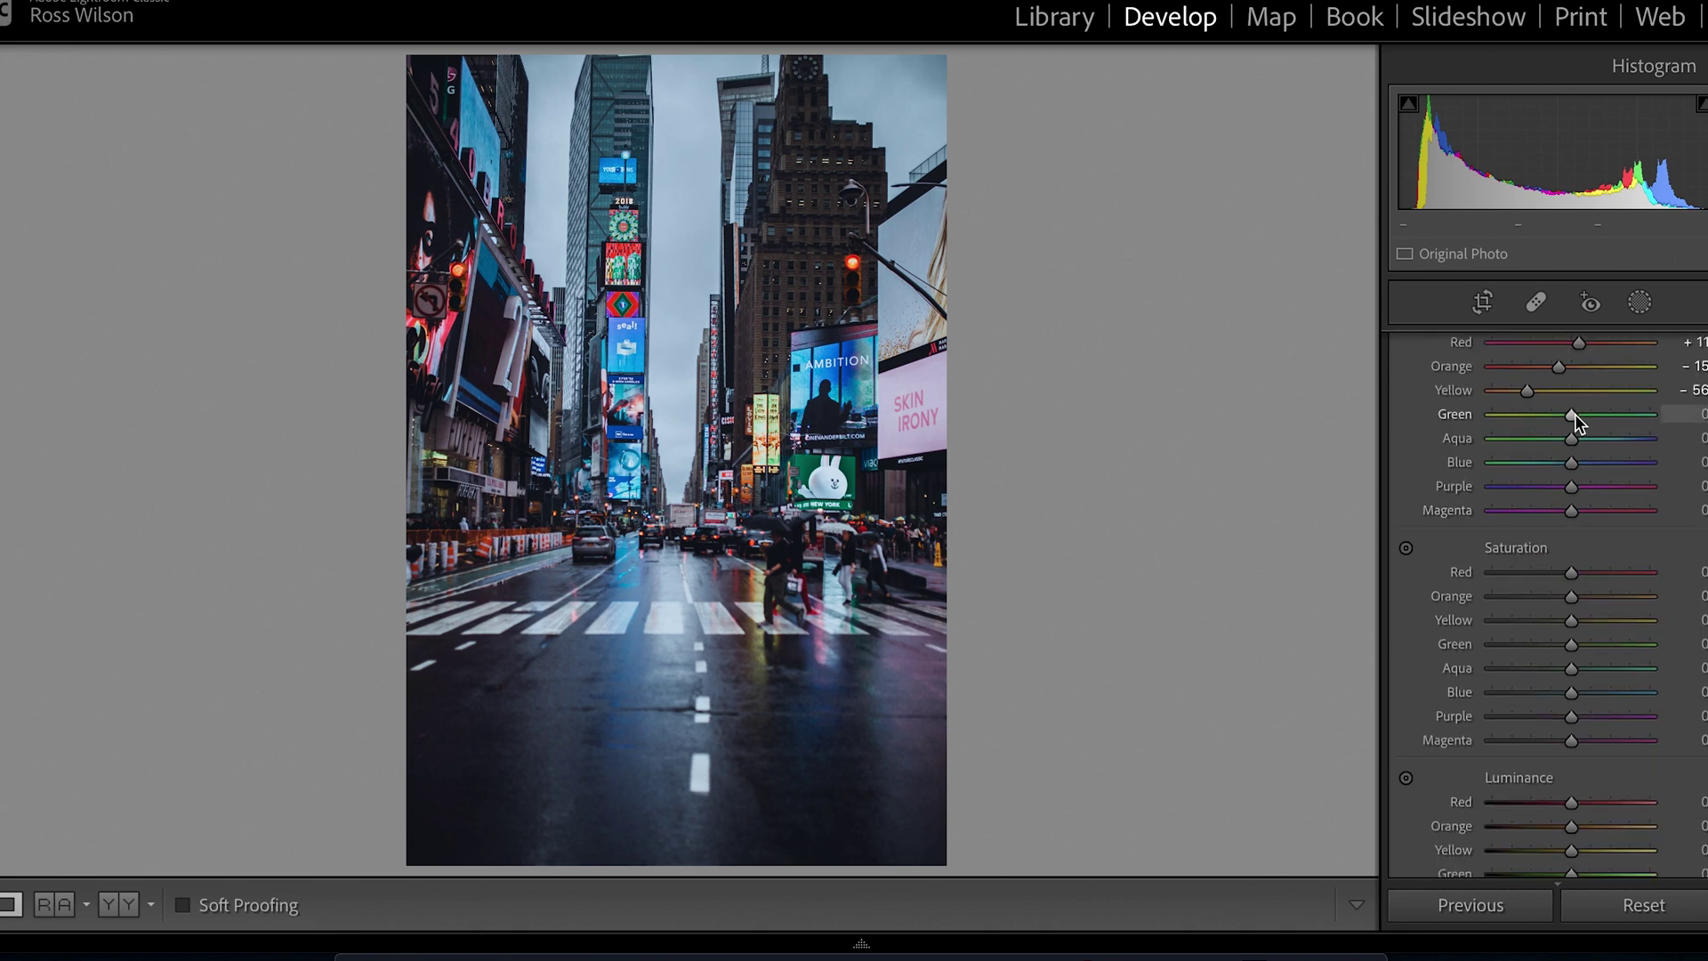
pyautogui.moveTo(1574, 415); pyautogui.dragTo(1453, 427)
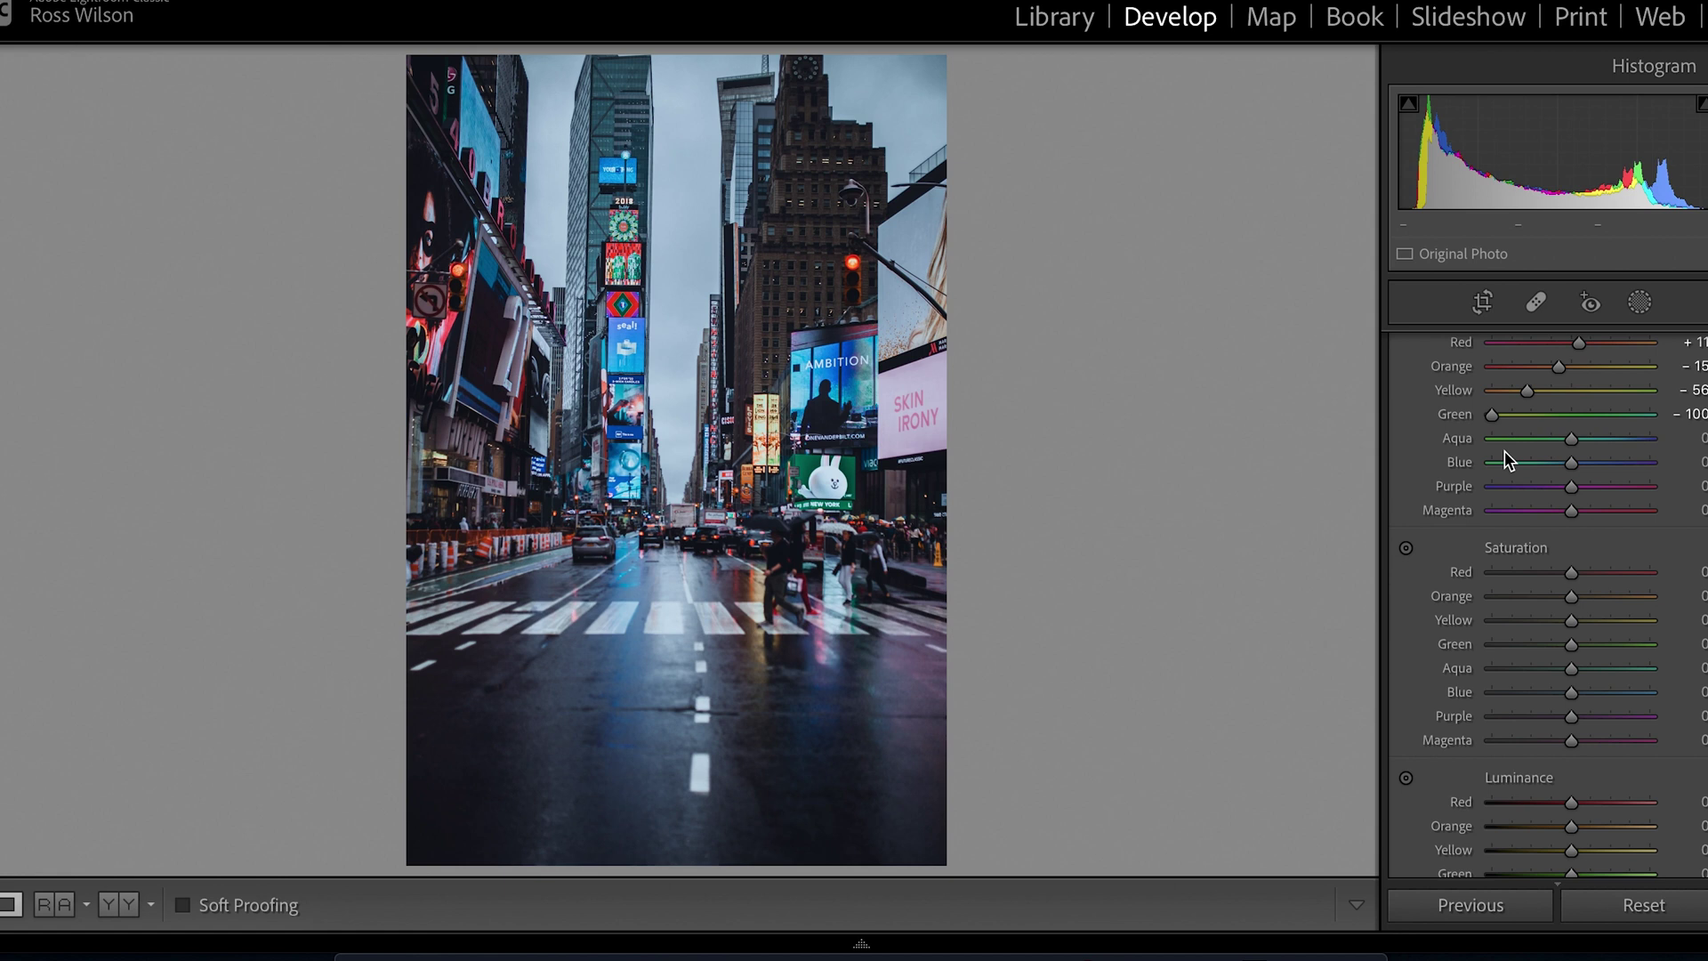
pyautogui.scroll(4, 1503, 450)
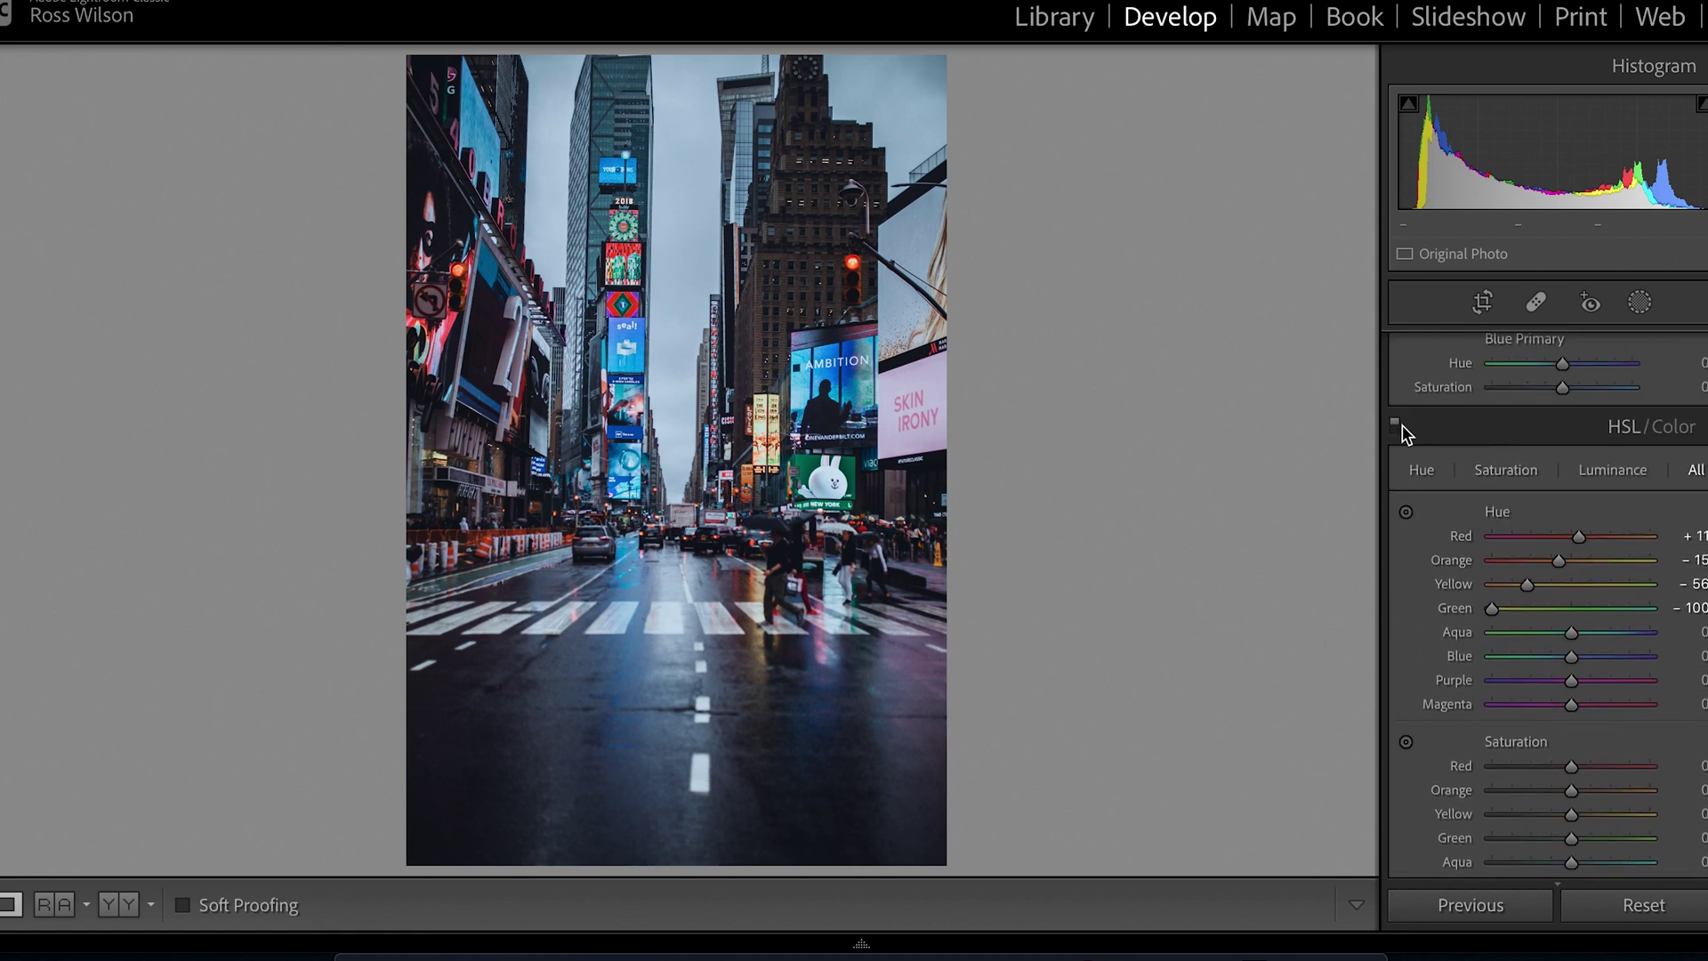
pyautogui.click(1394, 424)
pyautogui.click(1395, 424)
pyautogui.click(1394, 425)
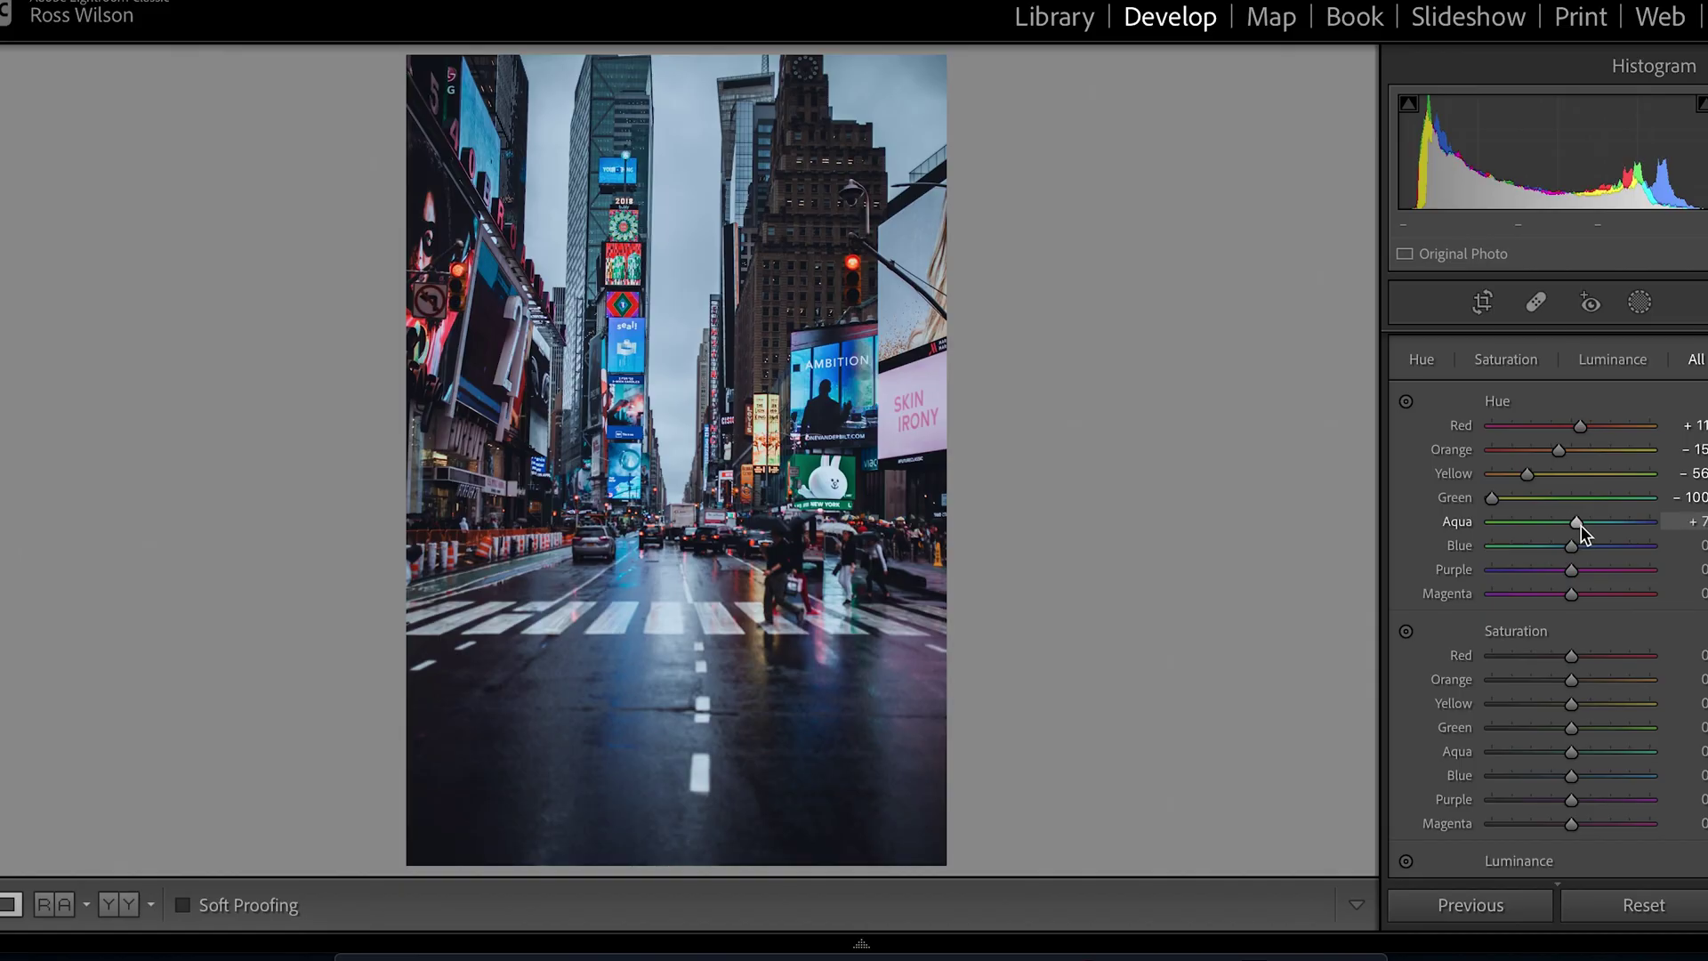
pyautogui.moveTo(1582, 525); pyautogui.dragTo(1583, 525)
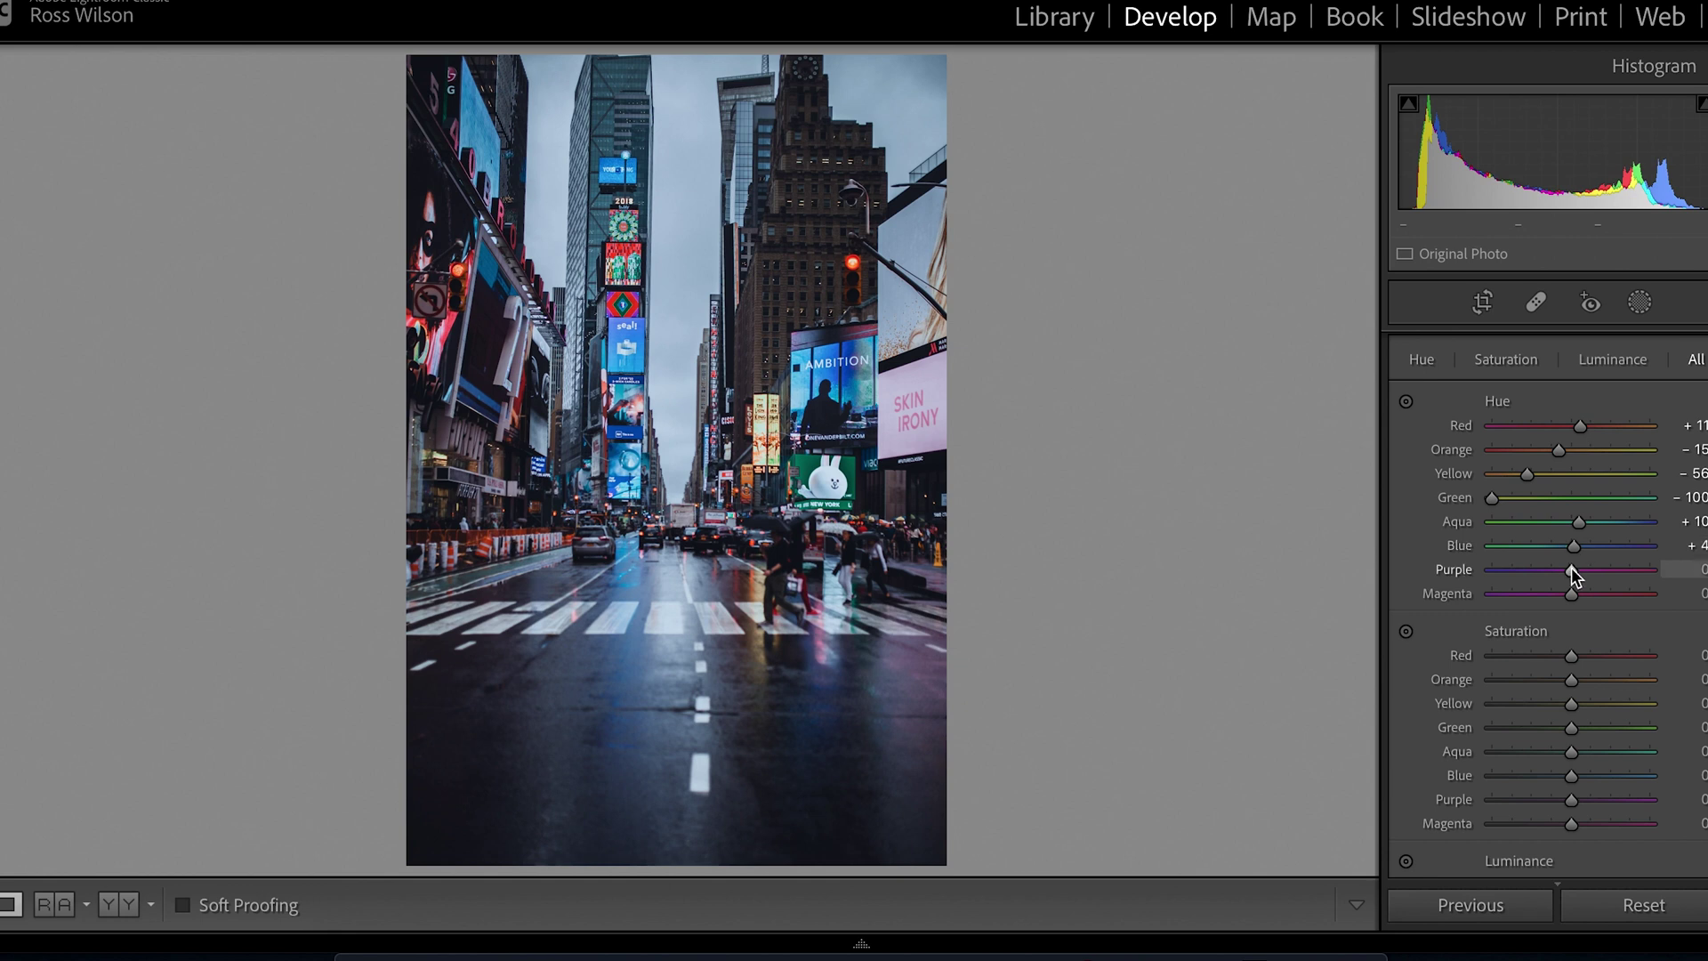
pyautogui.moveTo(1570, 569); pyautogui.dragTo(1376, 562)
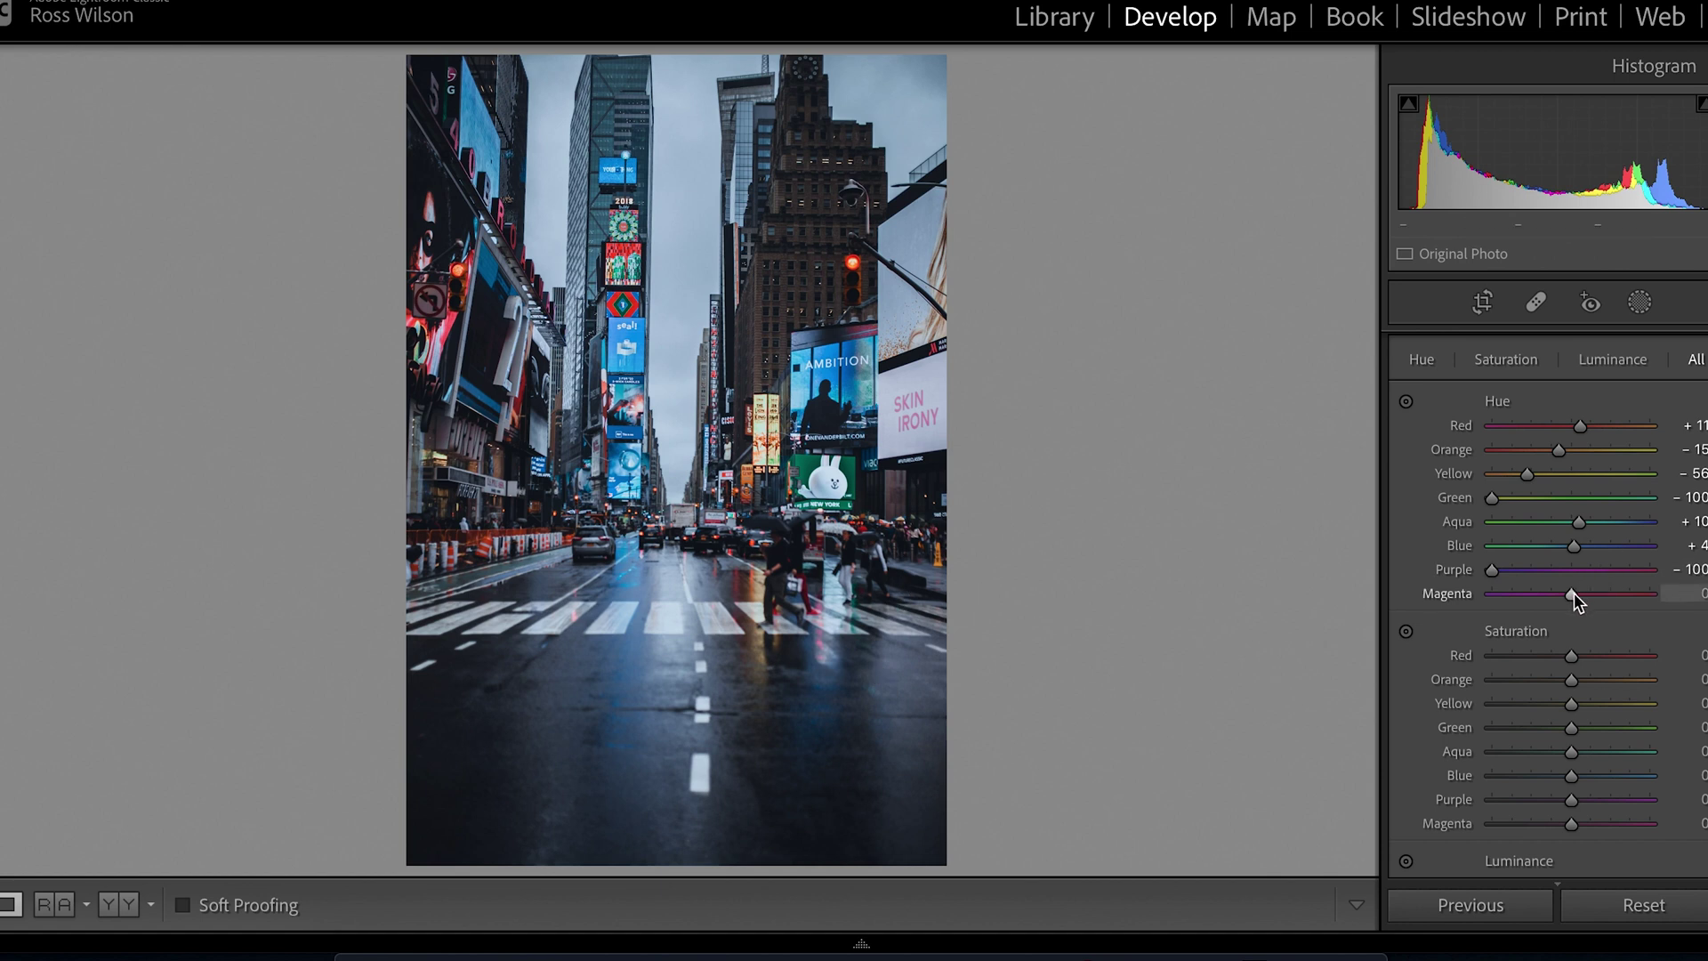
# Step: Reduce the HSL saturation to red -12, orange -15, yellow -53, aqua -82, blue -56 and purple -90
pyautogui.scroll(-5, 1560, 573)
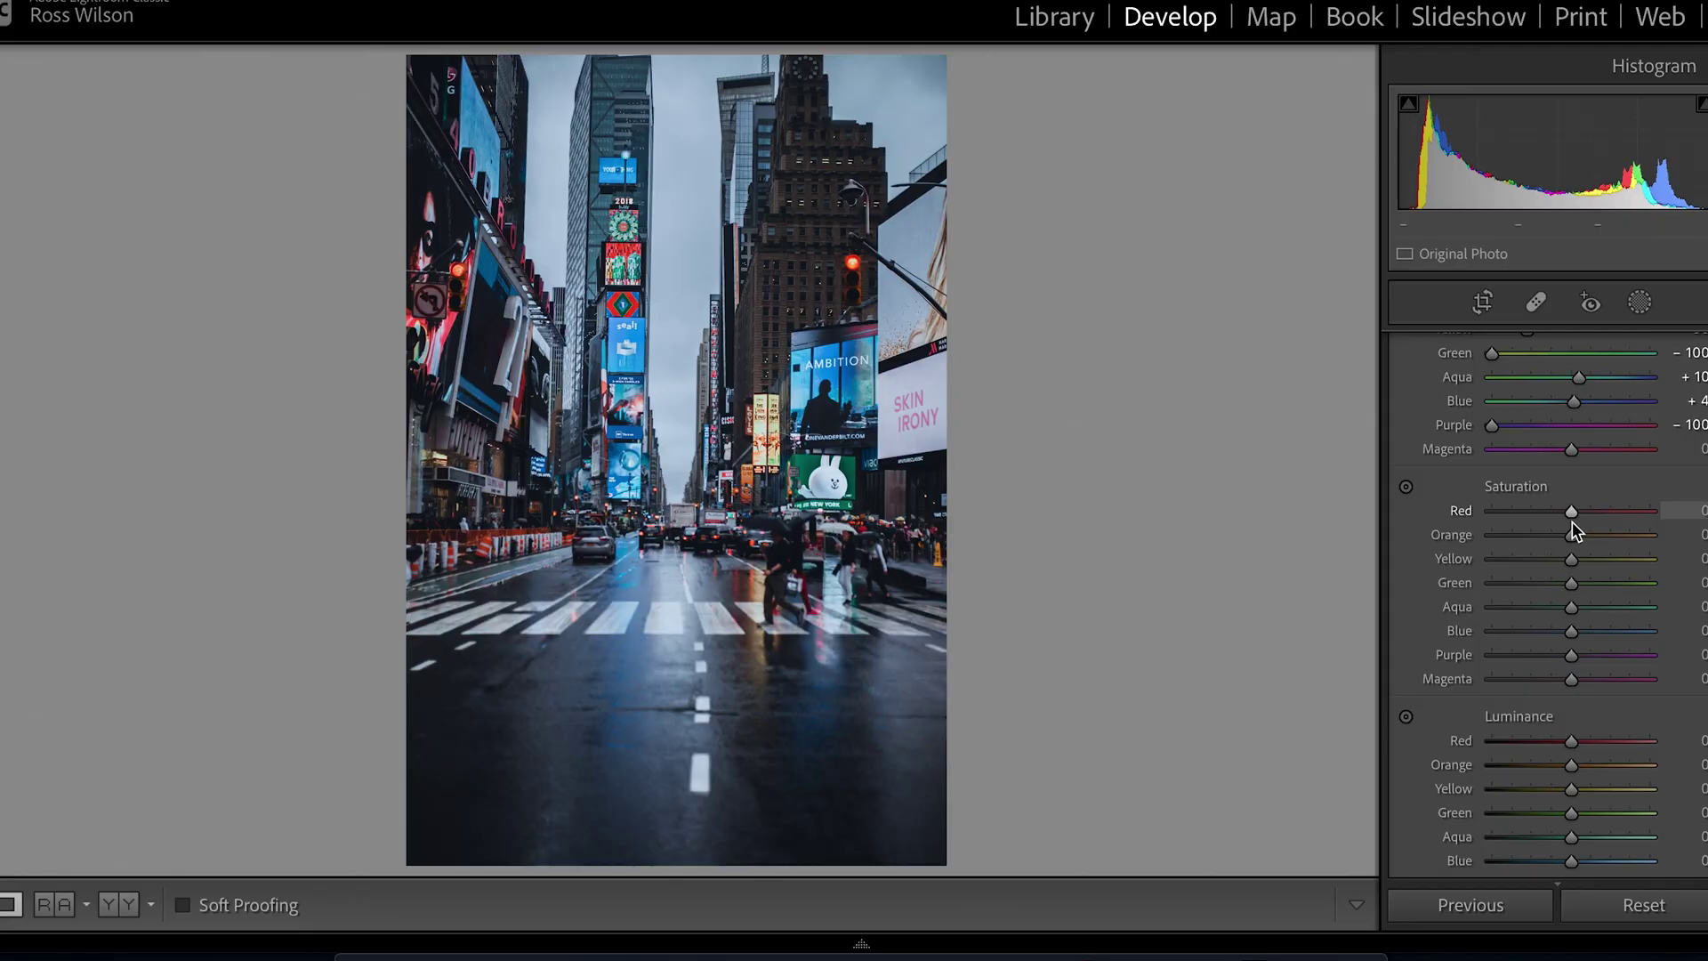
pyautogui.moveTo(1572, 510); pyautogui.dragTo(1560, 509)
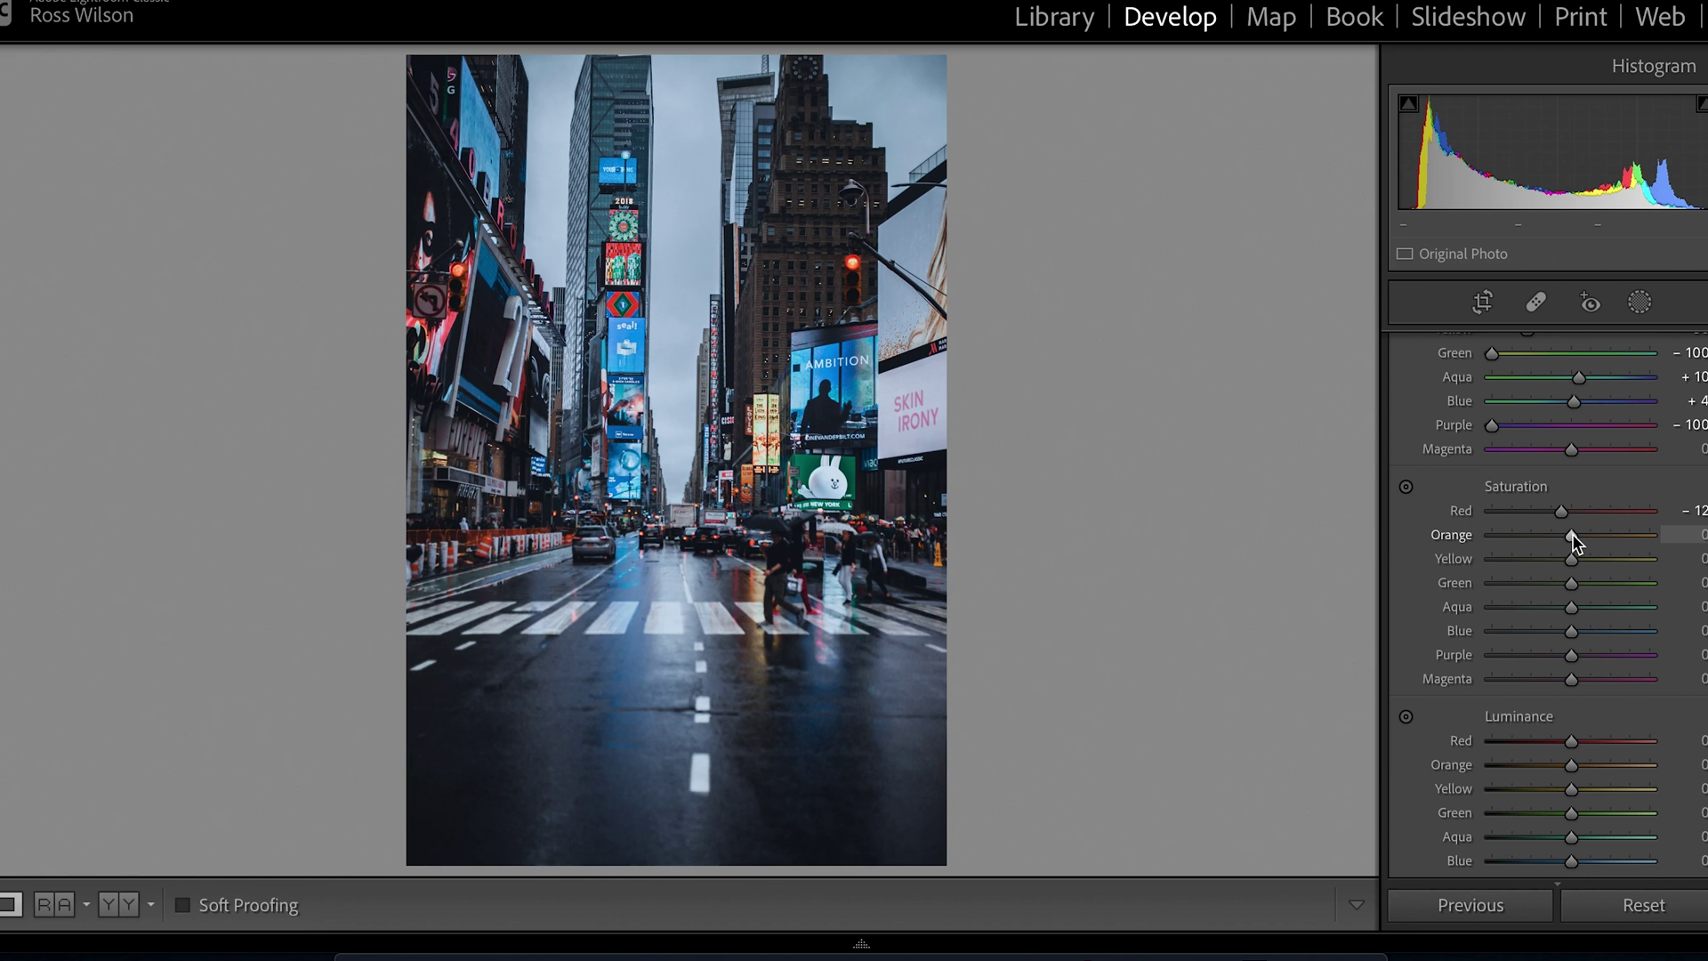
pyautogui.moveTo(1572, 533); pyautogui.dragTo(1527, 554)
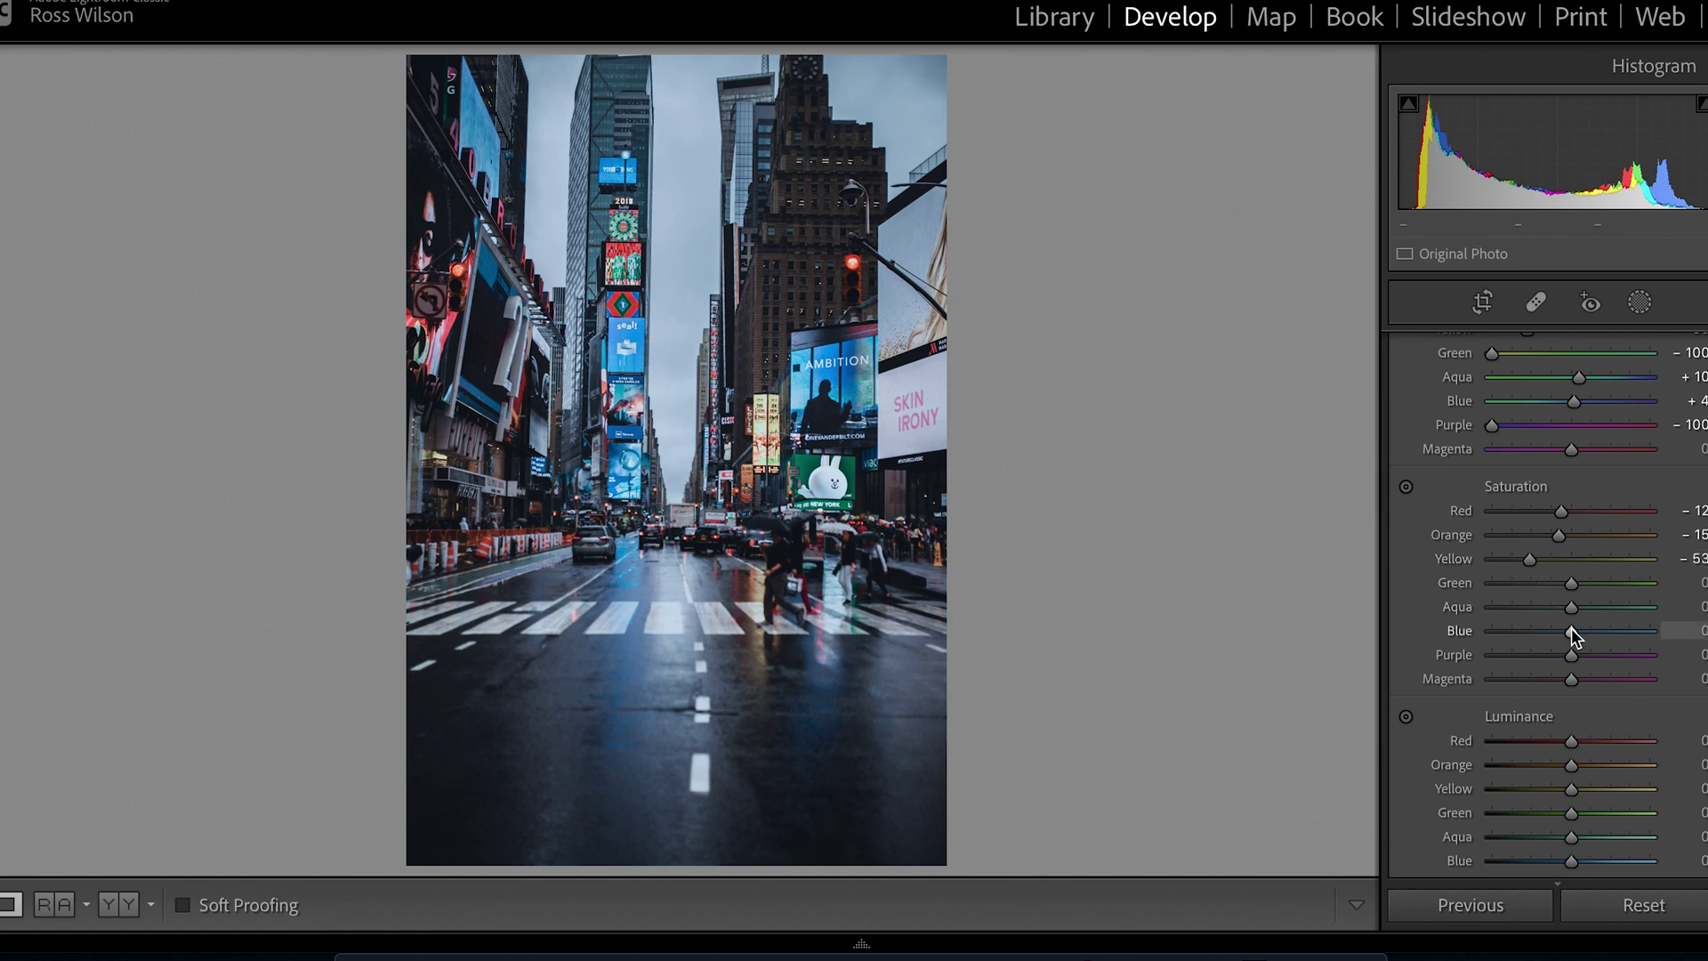
pyautogui.moveTo(1570, 628); pyautogui.dragTo(1540, 628)
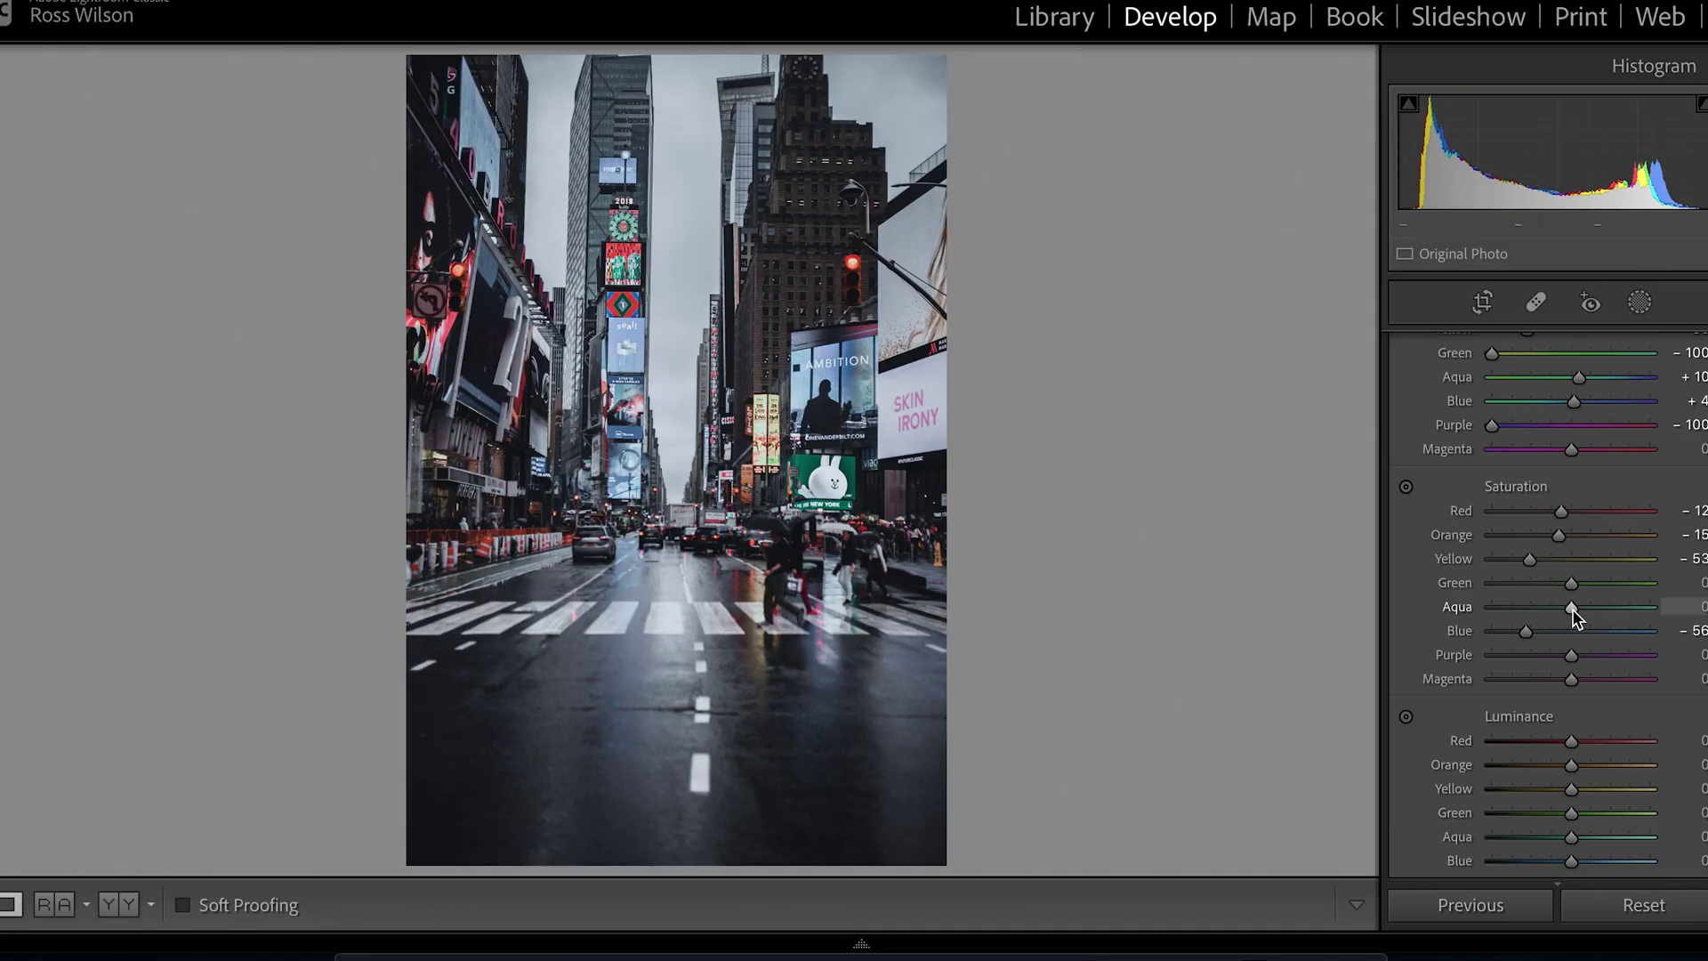
pyautogui.moveTo(1572, 608); pyautogui.dragTo(1510, 607)
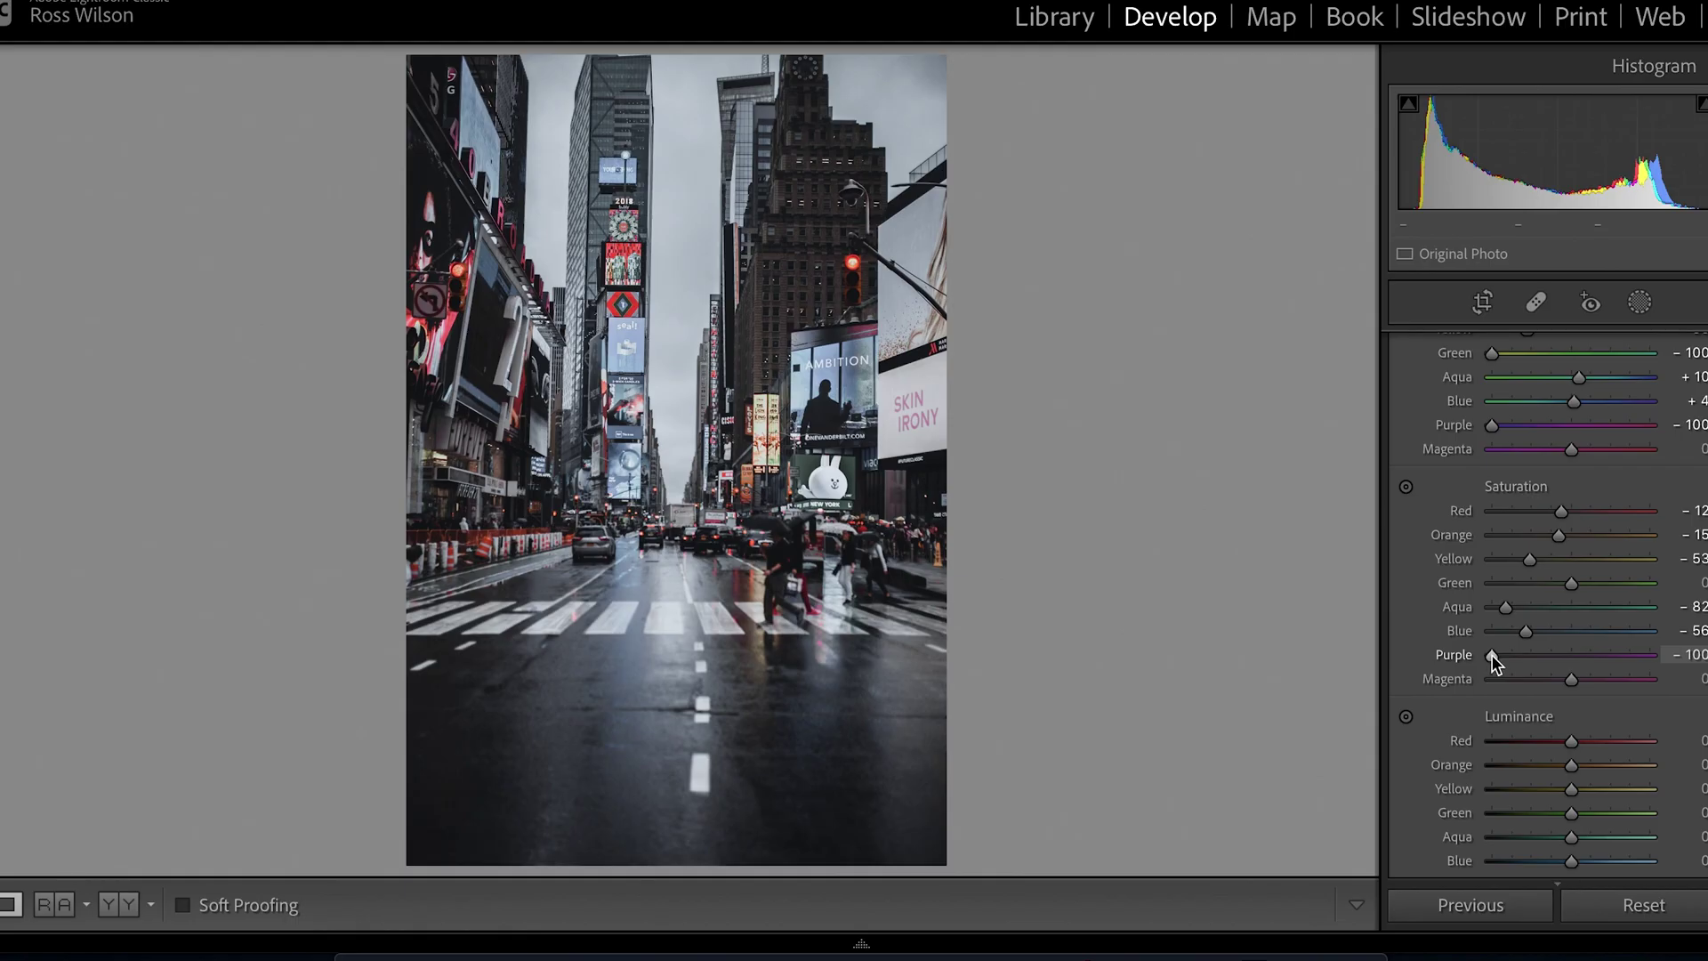
pyautogui.moveTo(1493, 658); pyautogui.dragTo(1504, 656)
# Step: Set the HSL luminance to purple -24, blue -57, aqua -24, orange +12, red -7 and yellow -31
pyautogui.scroll(-5, 1572, 683)
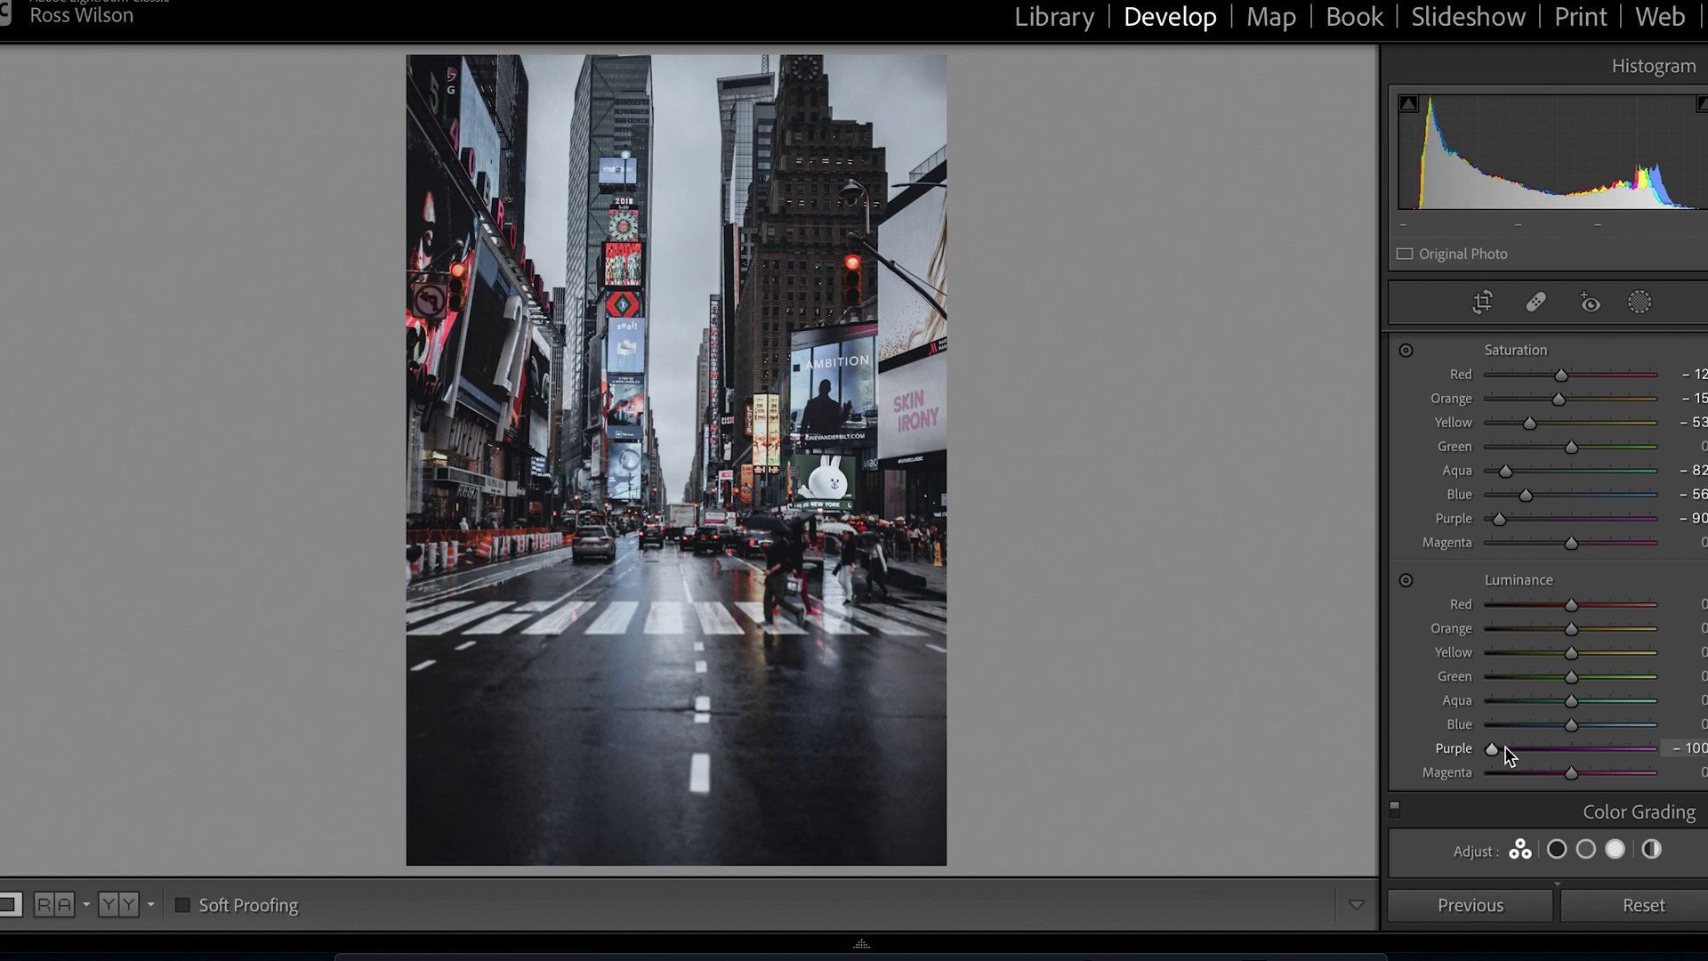
pyautogui.moveTo(1554, 751); pyautogui.dragTo(1441, 748)
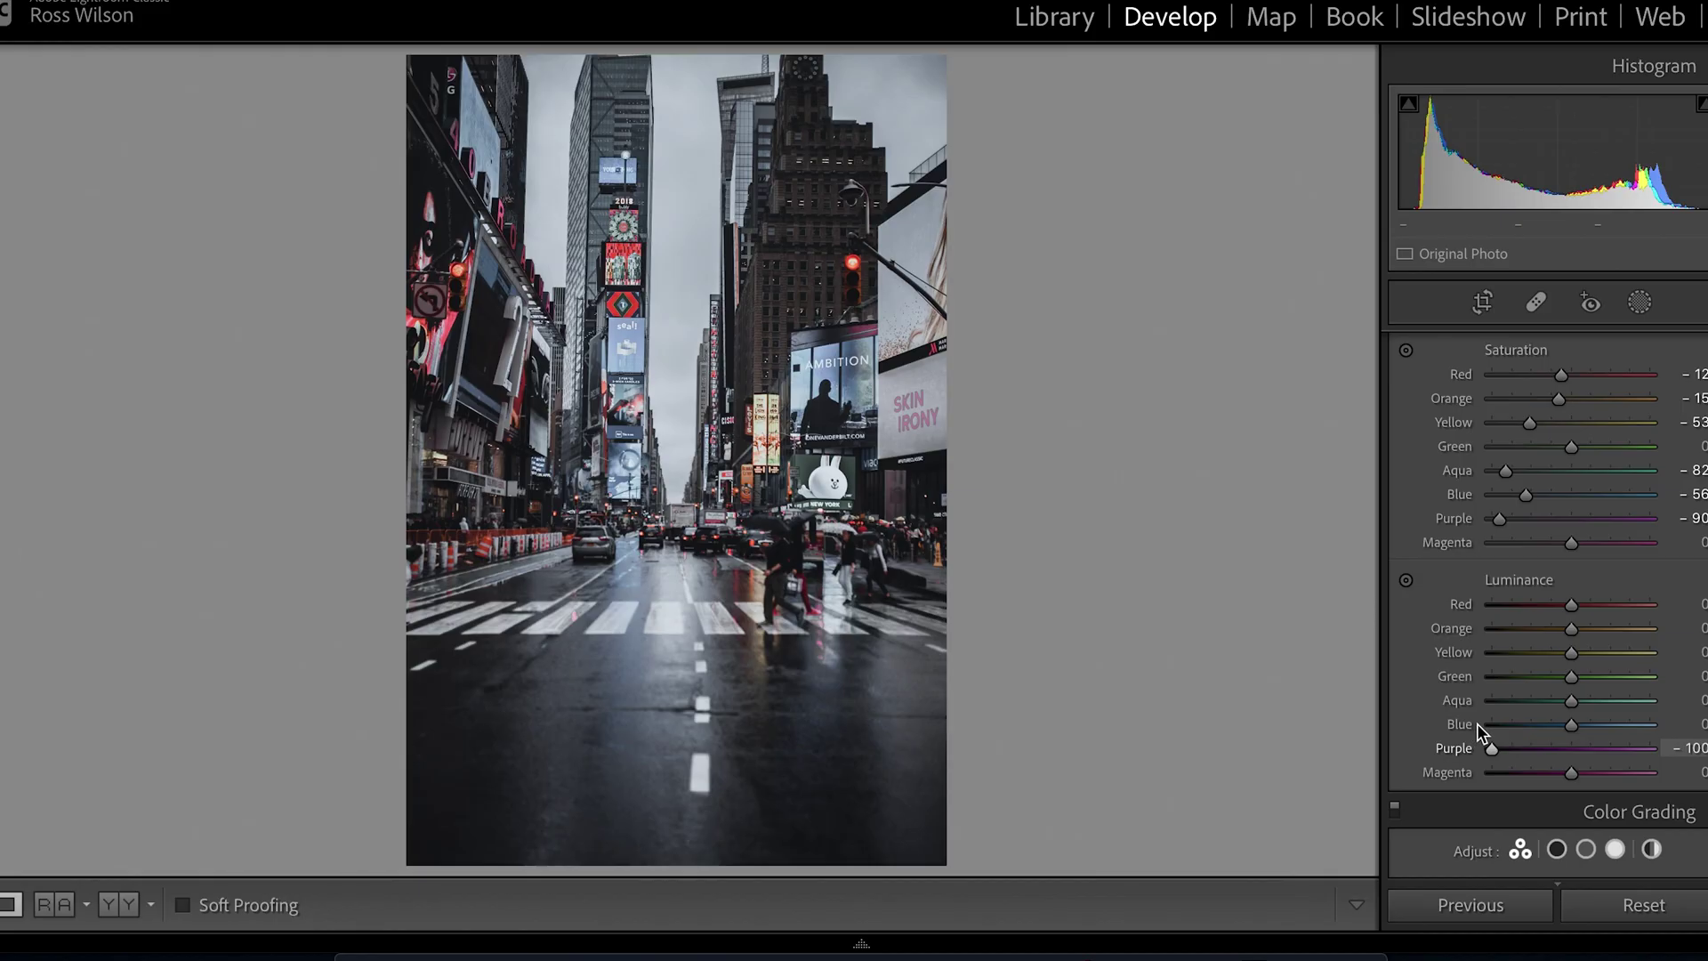
pyautogui.moveTo(1477, 738); pyautogui.dragTo(1561, 754)
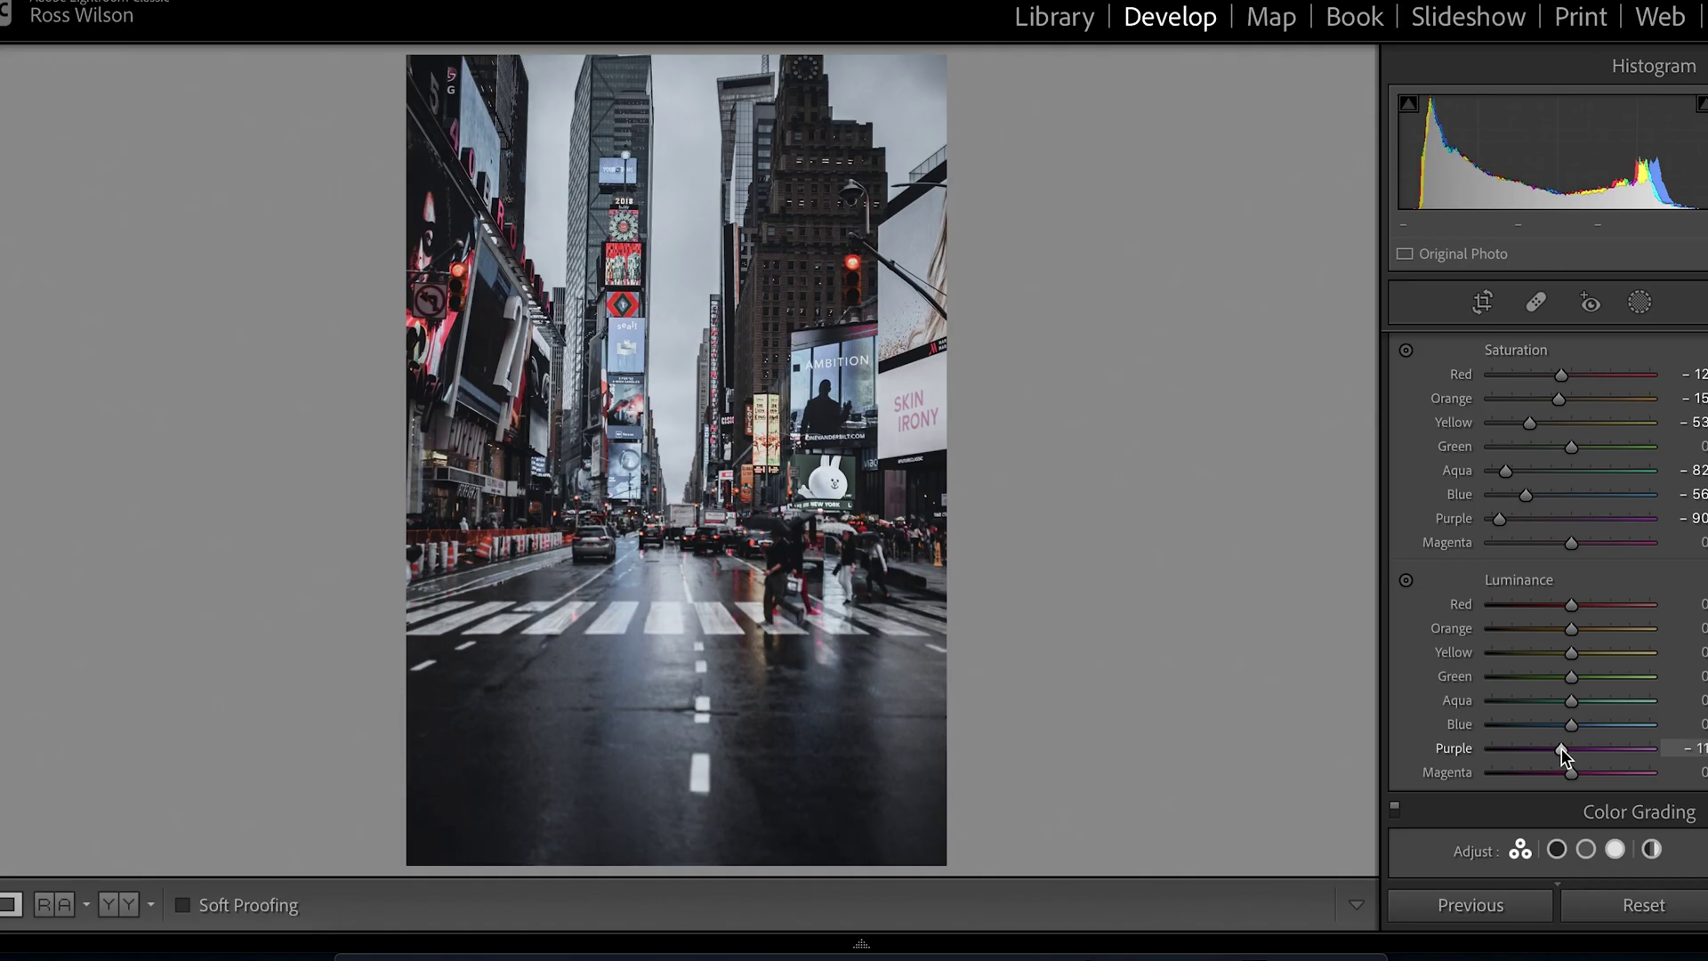
pyautogui.moveTo(1562, 748); pyautogui.dragTo(1552, 748)
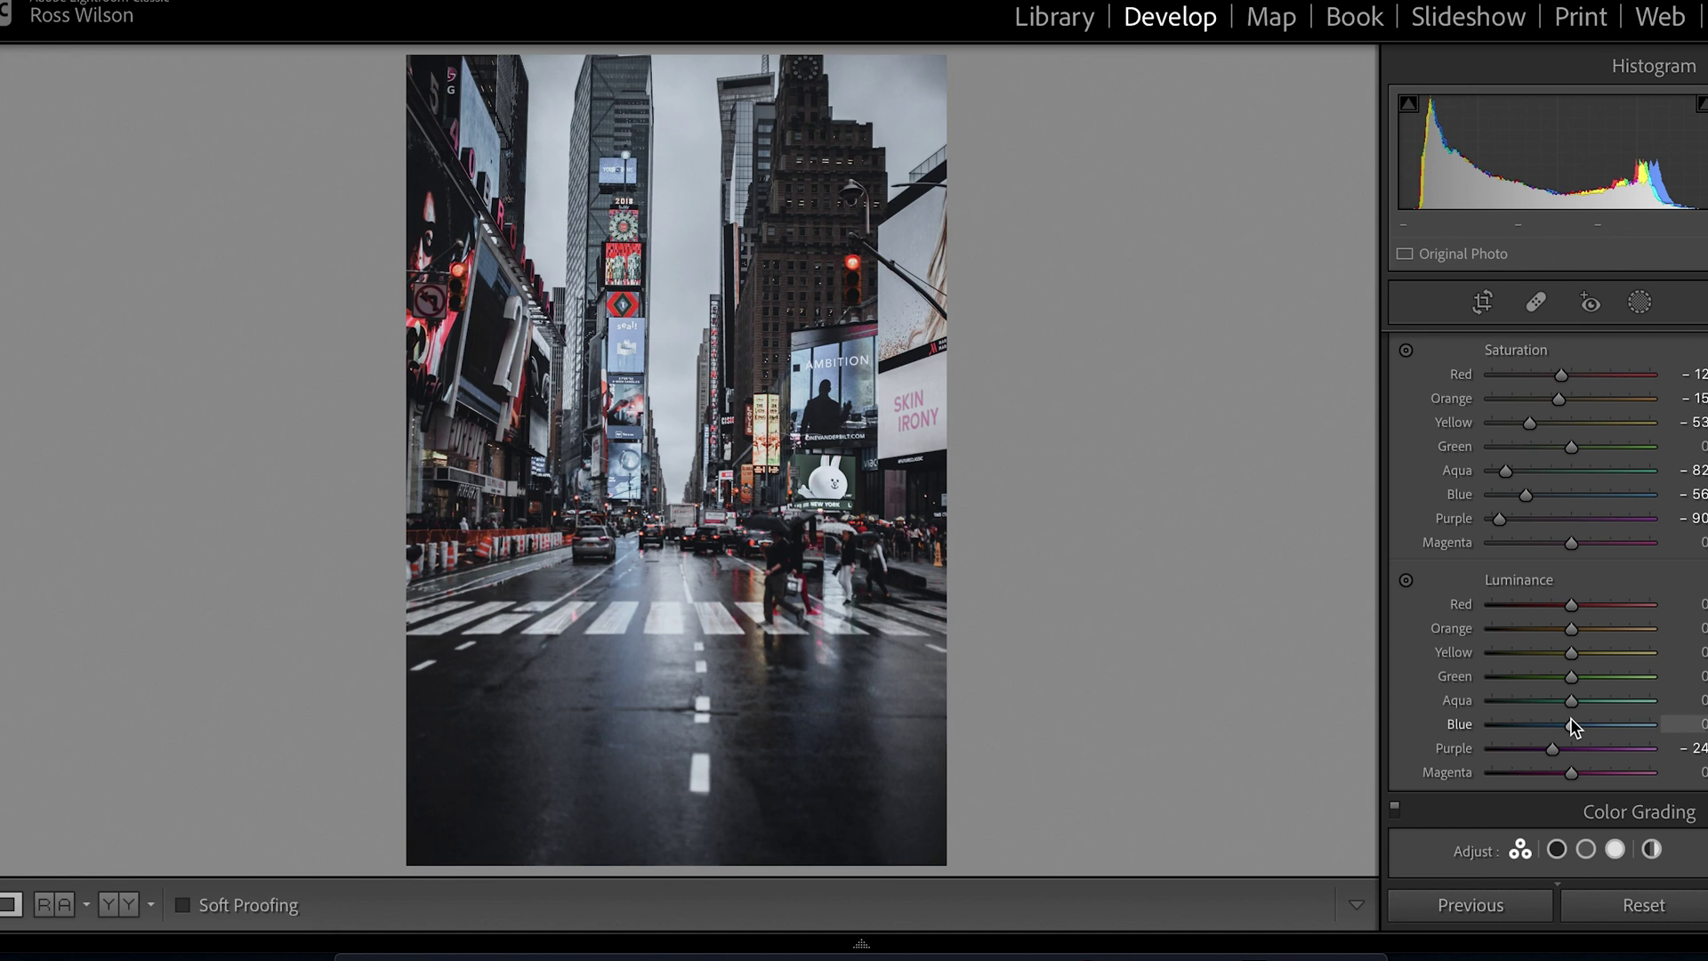
pyautogui.moveTo(1570, 722); pyautogui.dragTo(1525, 722)
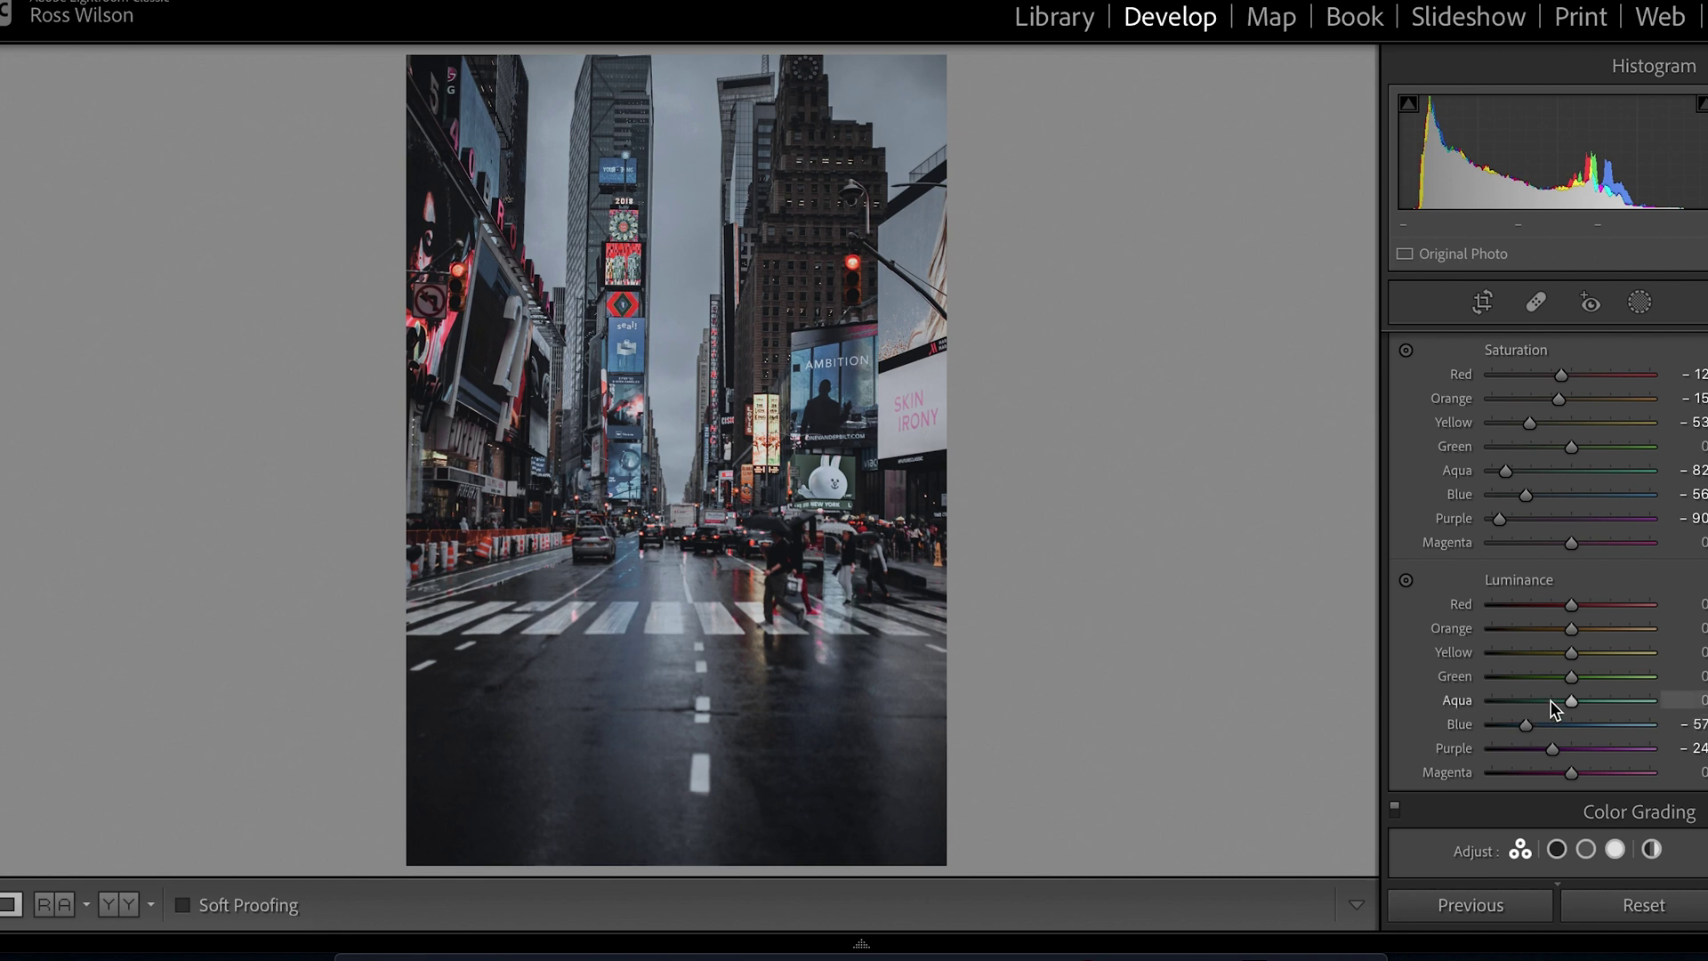
pyautogui.moveTo(1570, 701); pyautogui.dragTo(1551, 701)
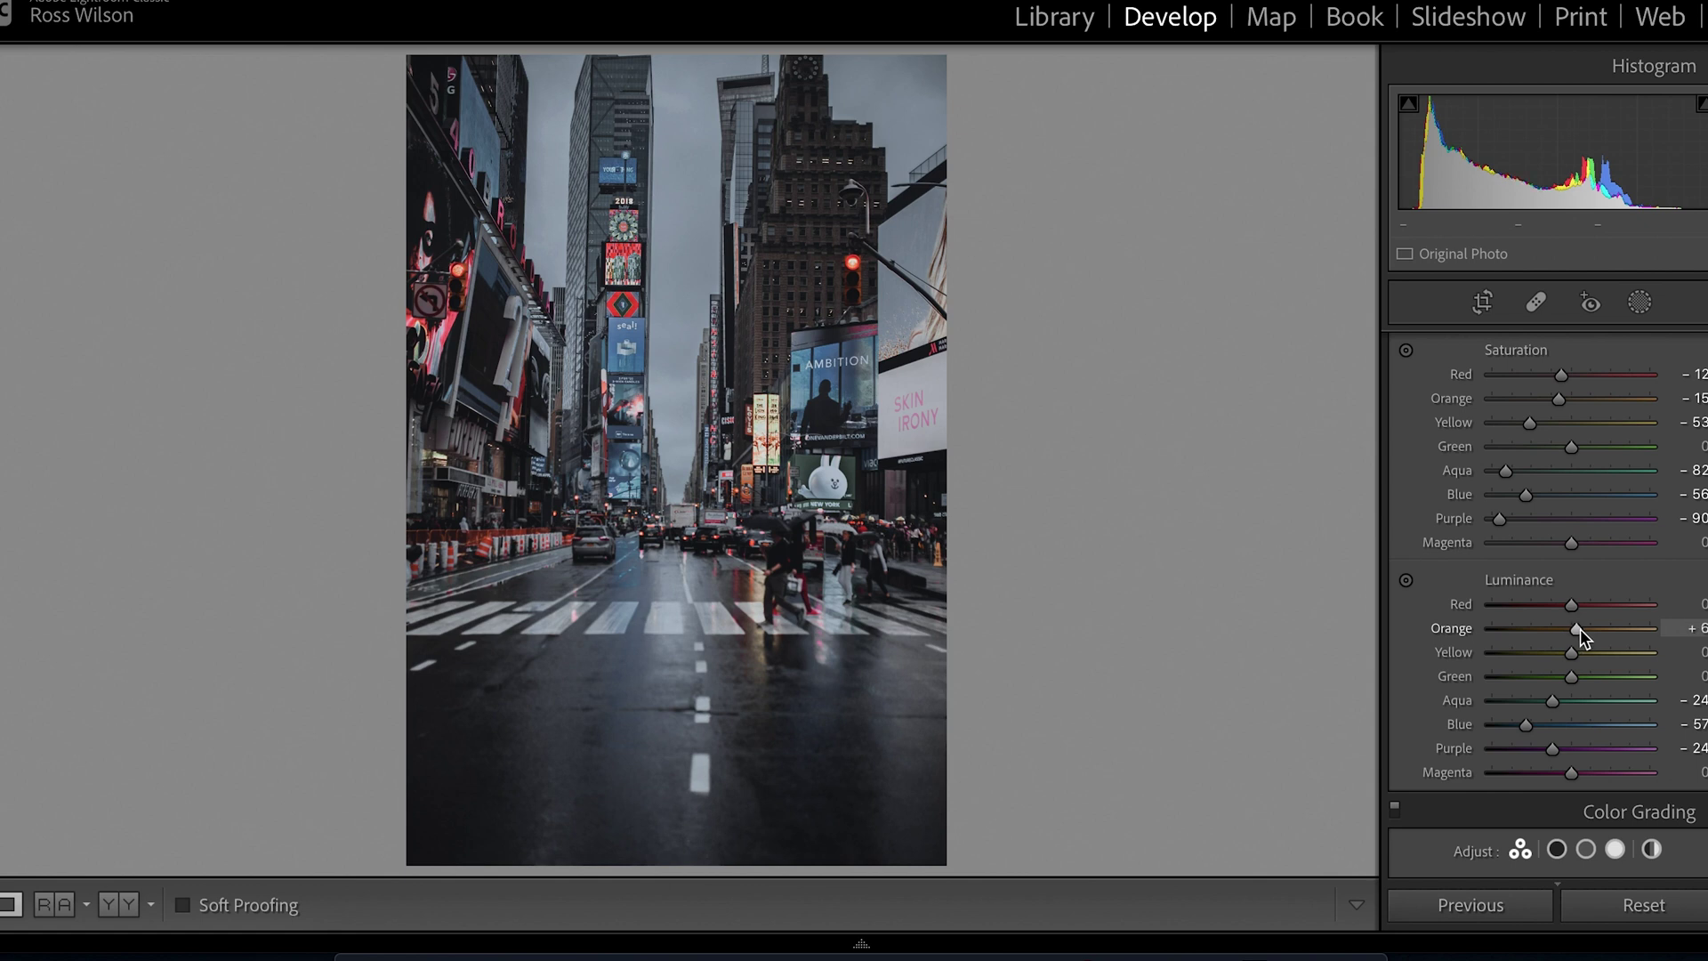
pyautogui.moveTo(1581, 628); pyautogui.dragTo(1584, 631)
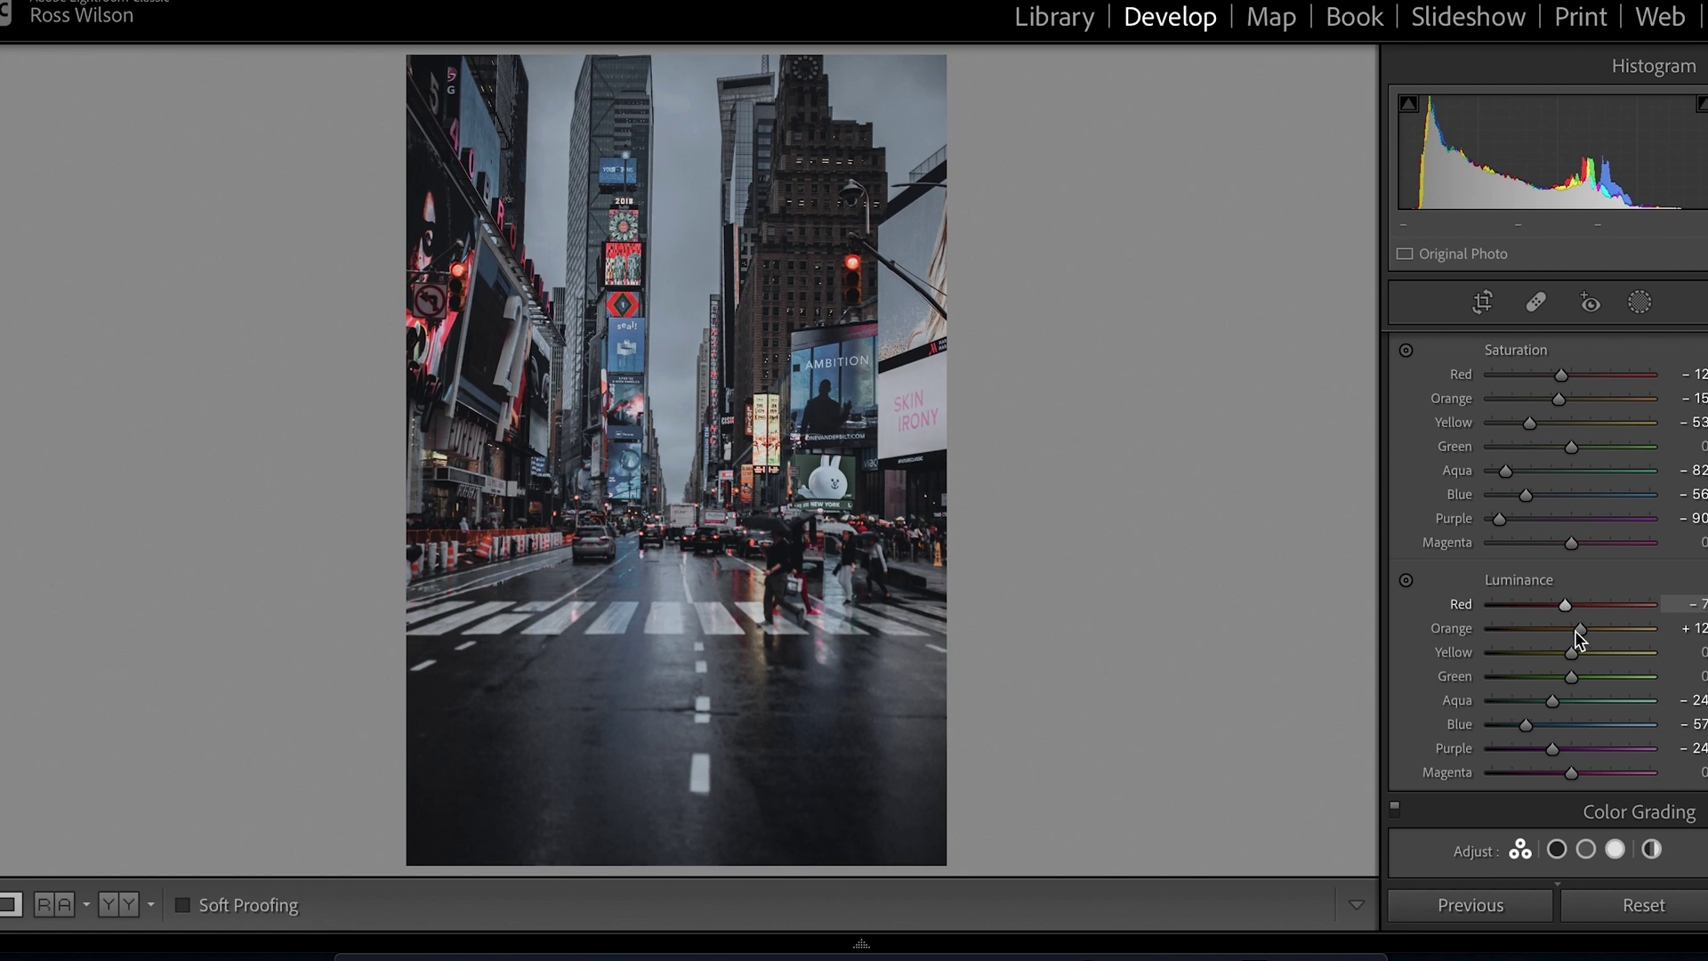
pyautogui.moveTo(1570, 653); pyautogui.dragTo(1547, 651)
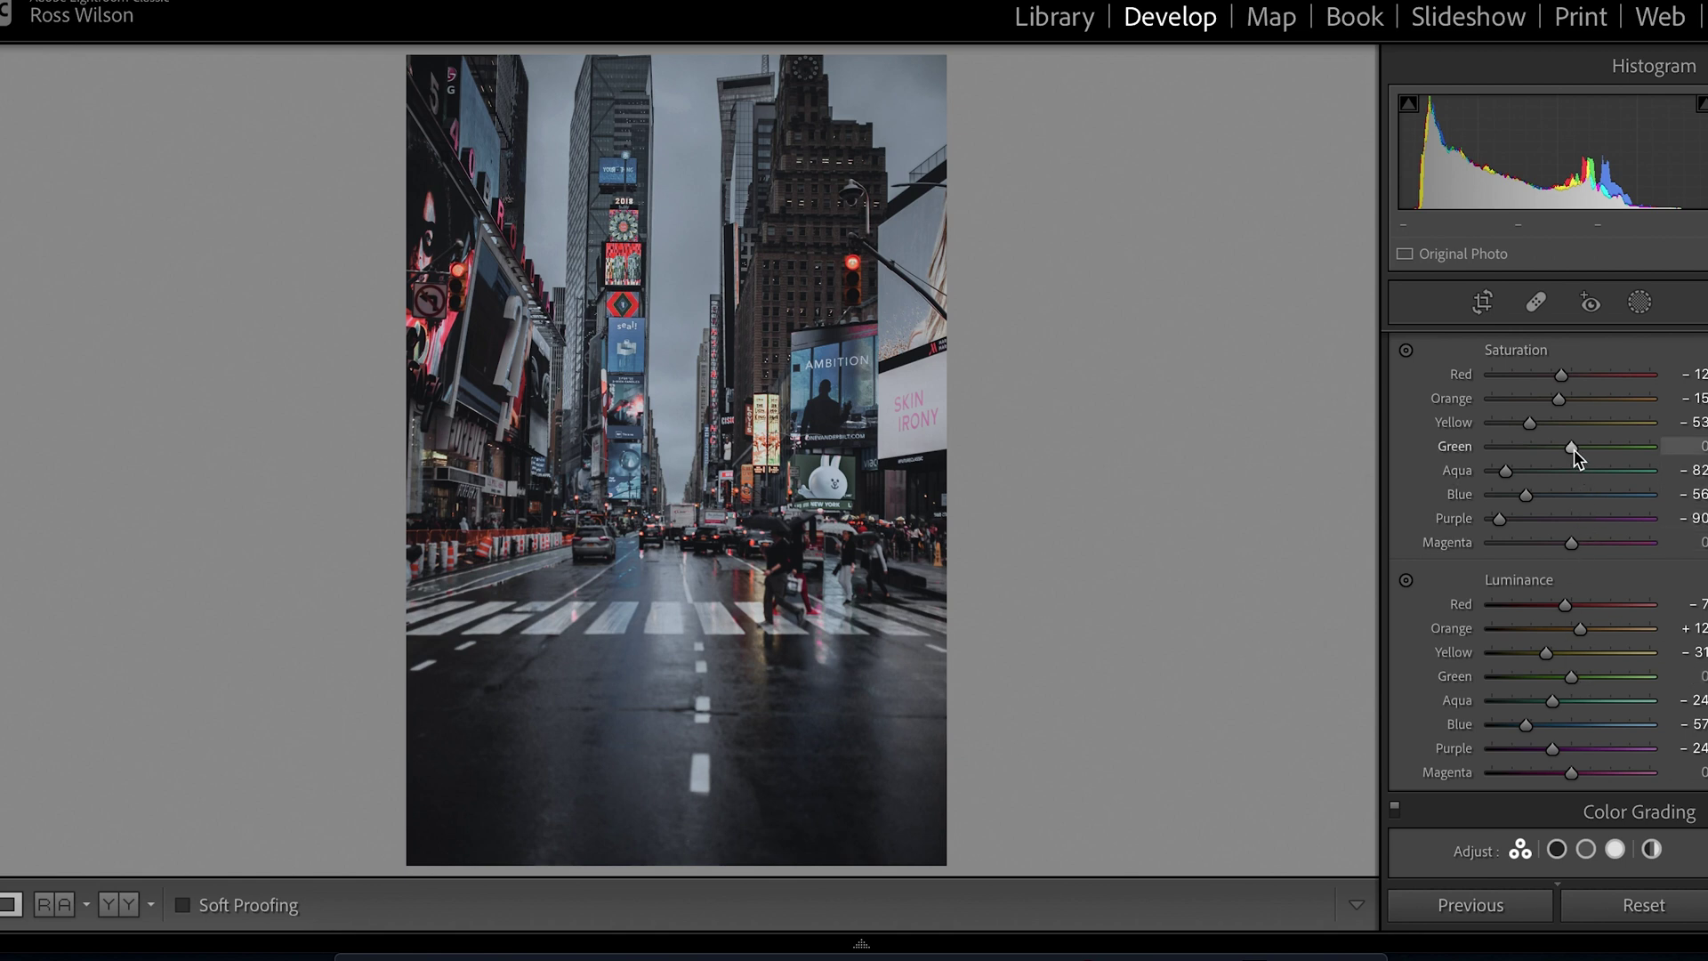
# Step: Set the HSL green saturation to -22 and green luminance to -45, and compare the photo with HSL off and on
pyautogui.moveTo(1571, 450); pyautogui.dragTo(1555, 449)
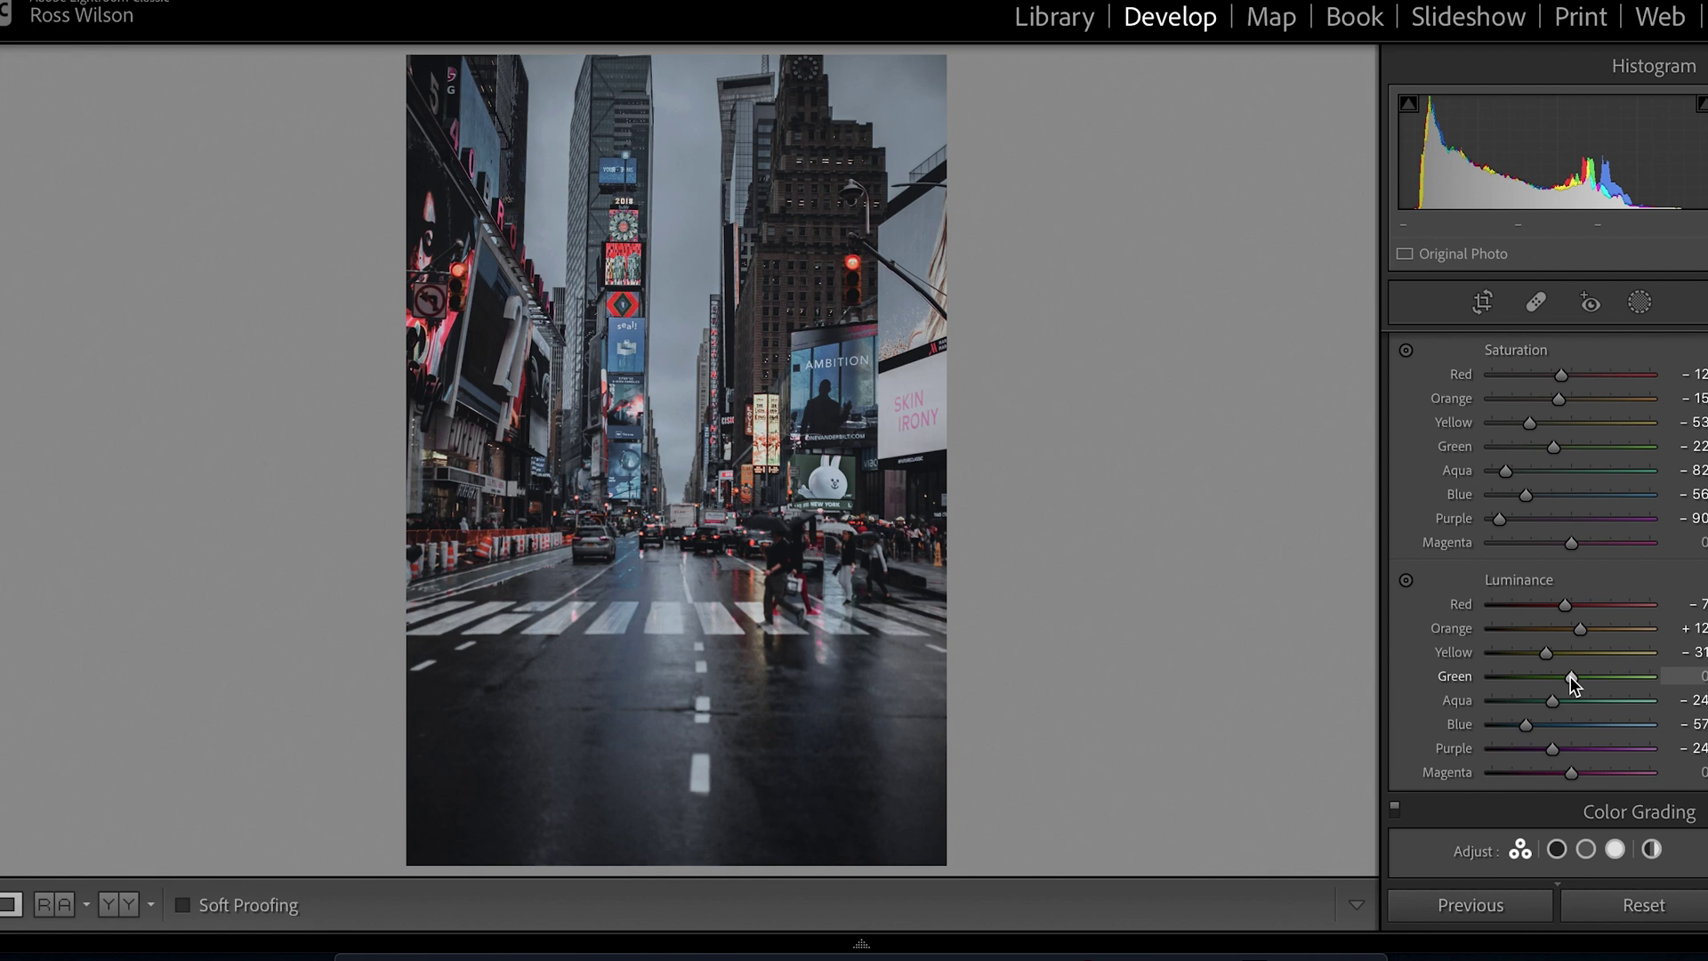
pyautogui.moveTo(1571, 676); pyautogui.dragTo(1533, 670)
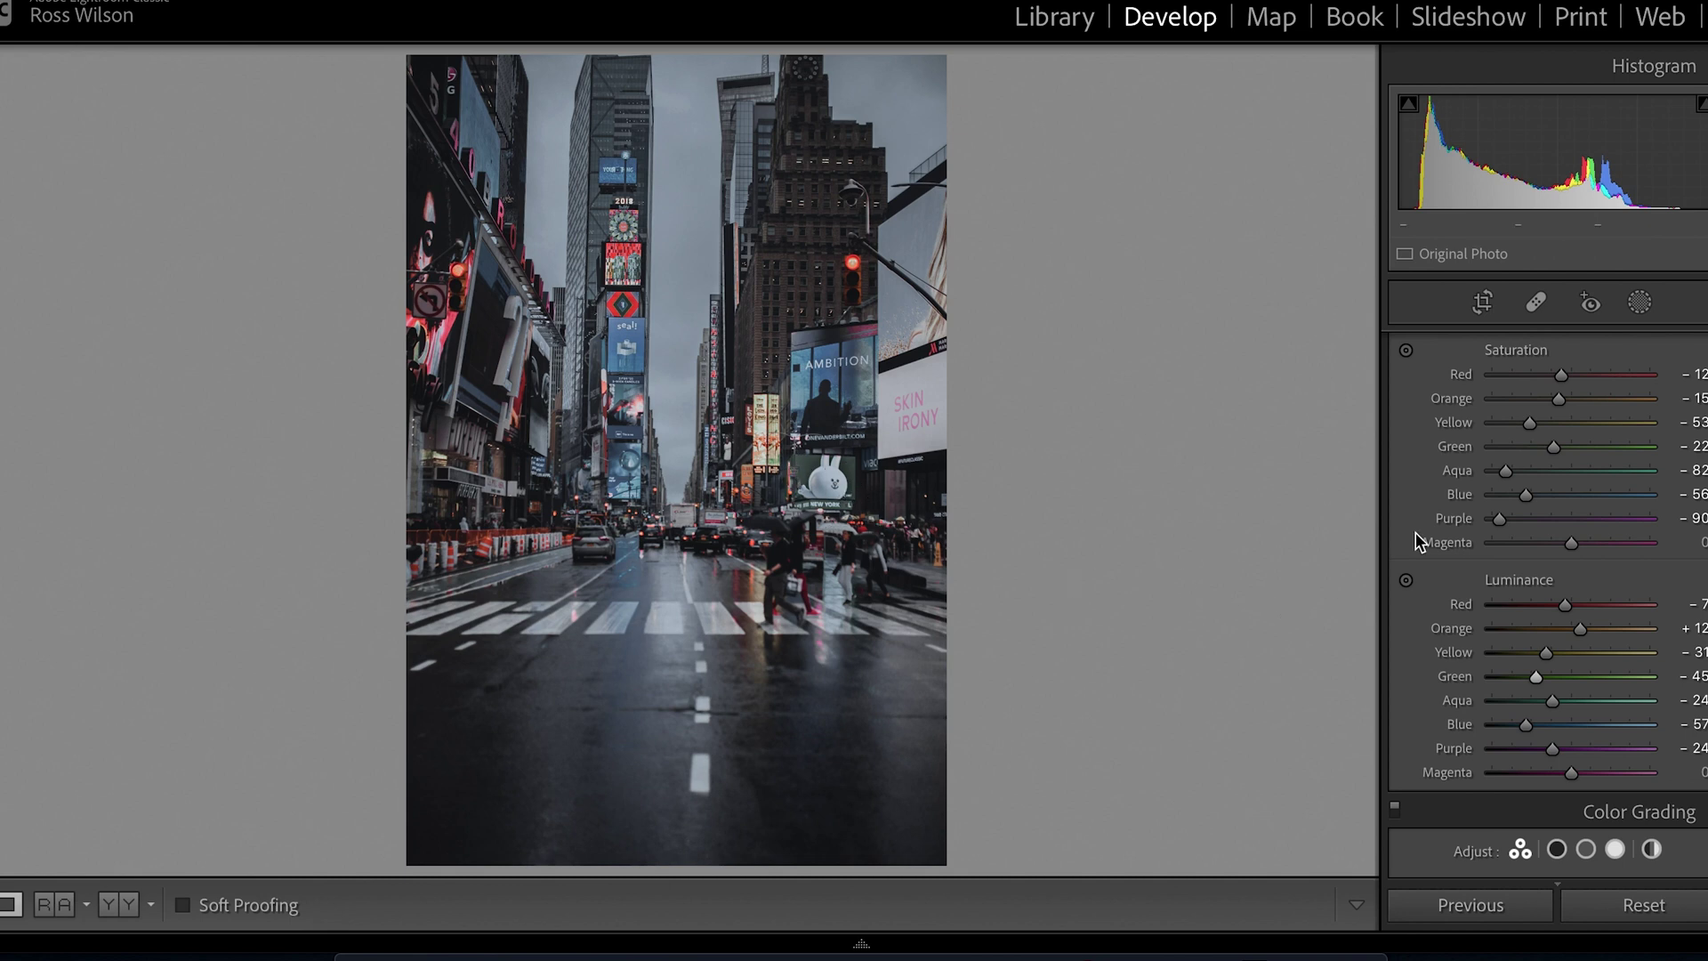
pyautogui.scroll(5, 1415, 533)
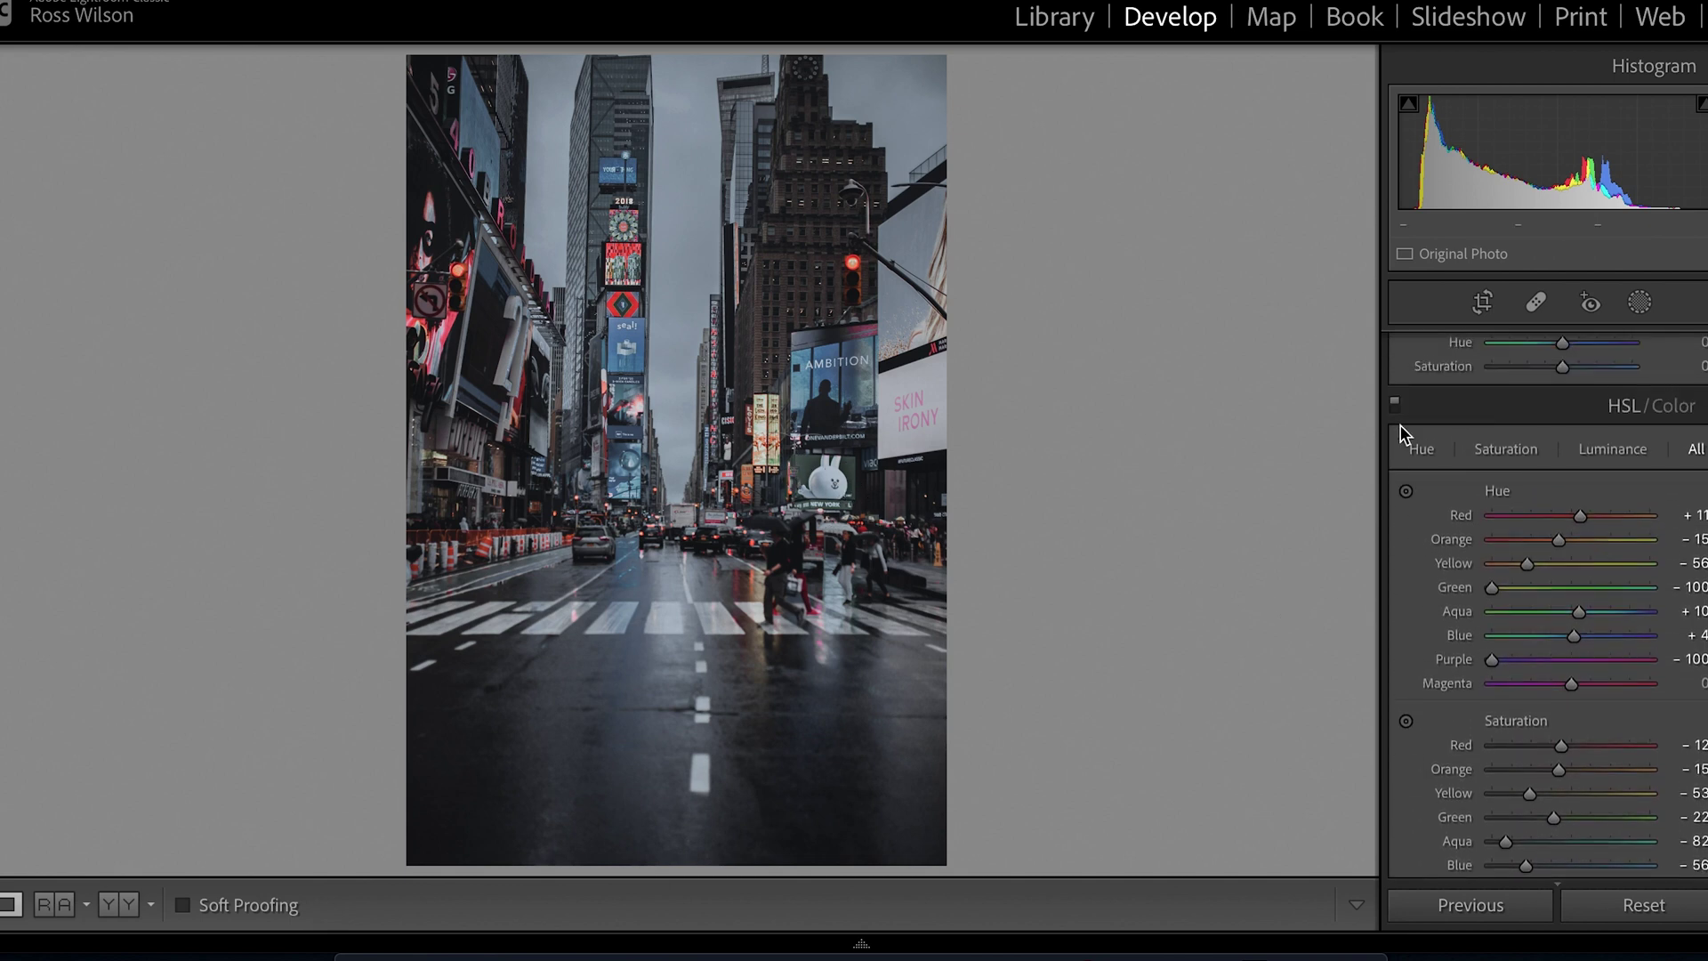
pyautogui.click(1395, 403)
pyautogui.click(1394, 403)
pyautogui.click(1393, 403)
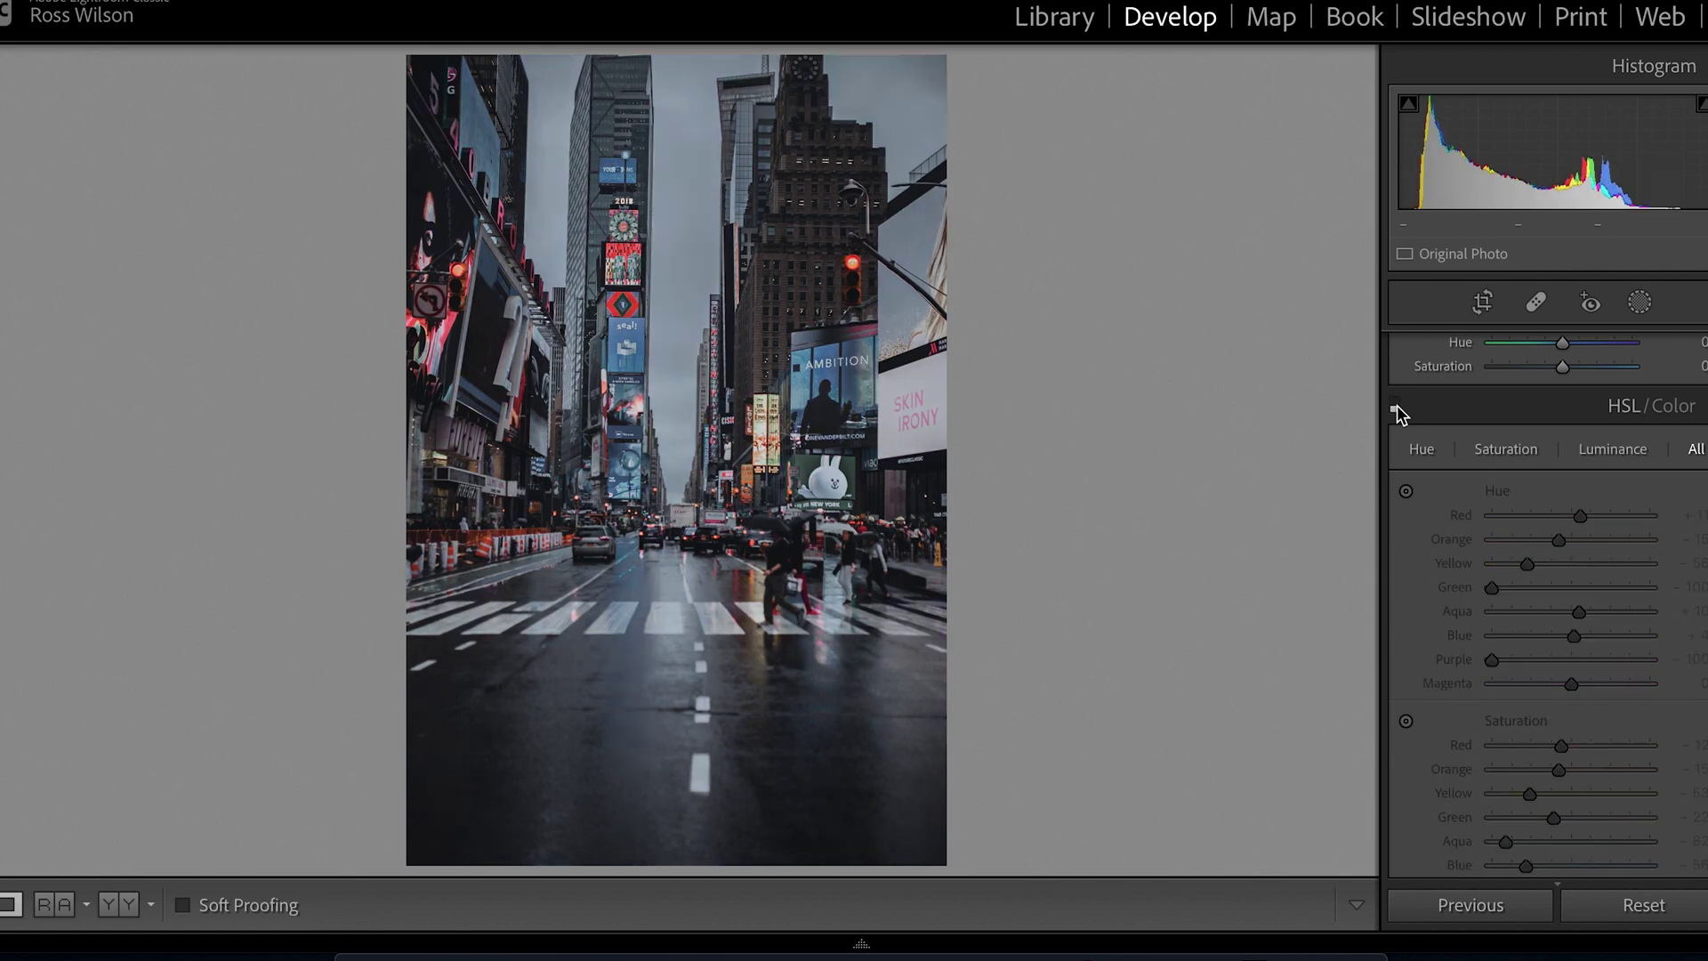
pyautogui.click(1395, 402)
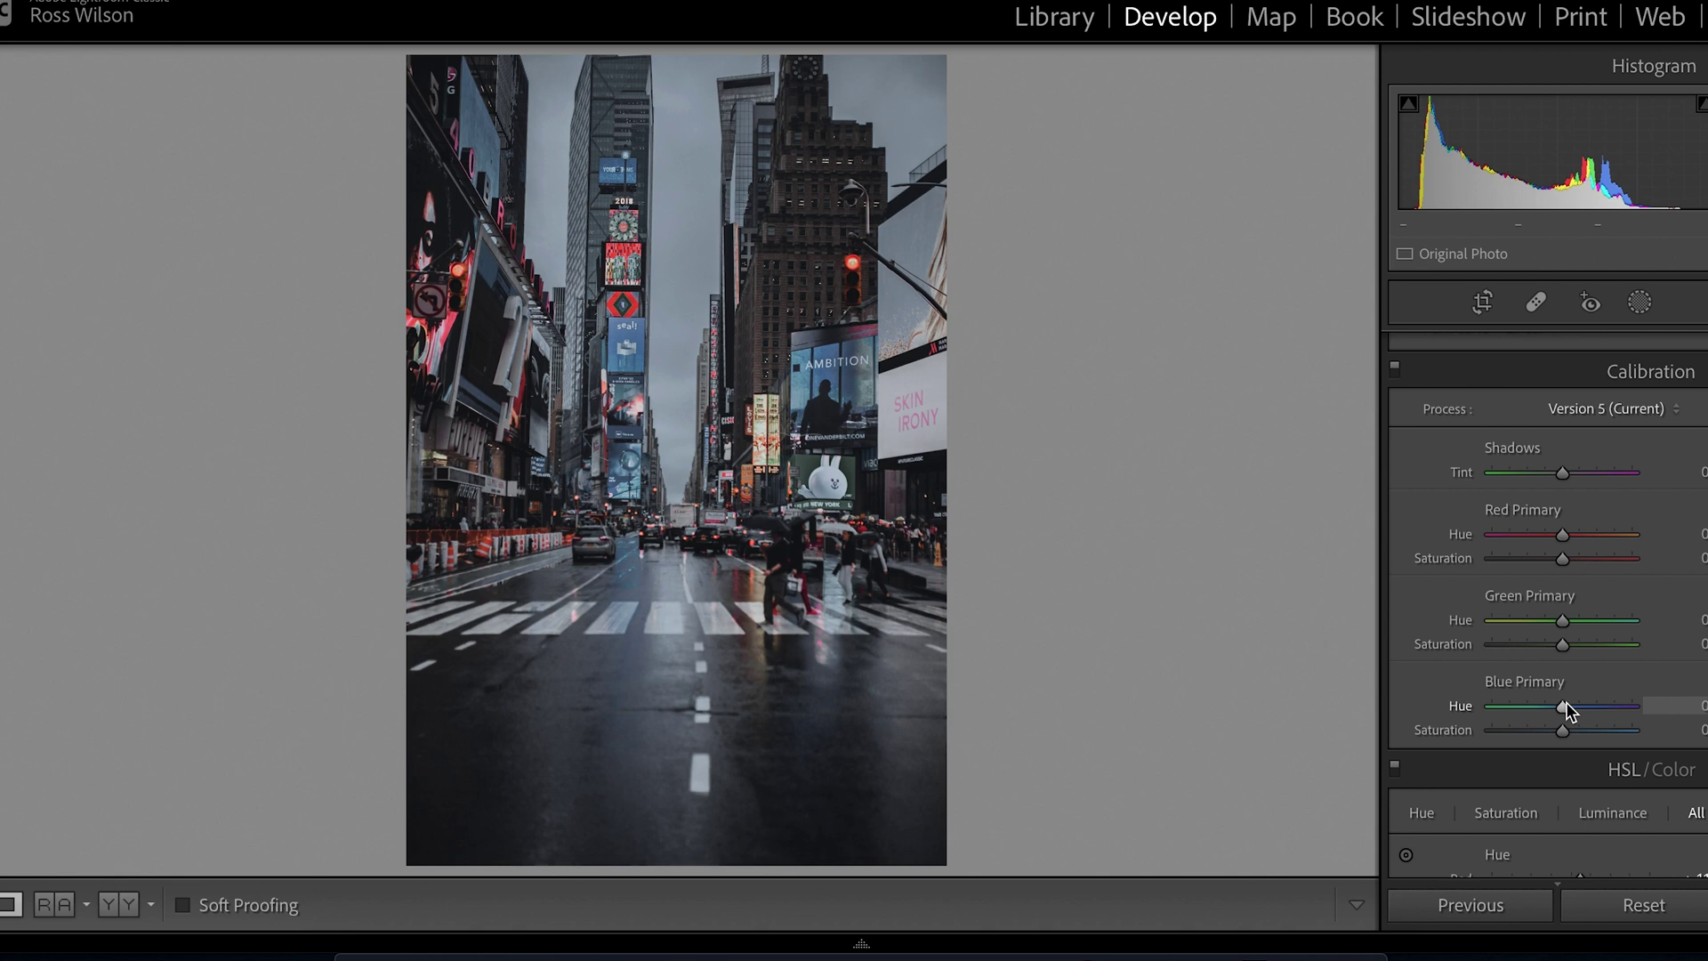
# Step: Set the Calibration blue primary hue to -52 and its saturation to -18
pyautogui.moveTo(1564, 702); pyautogui.dragTo(1488, 700)
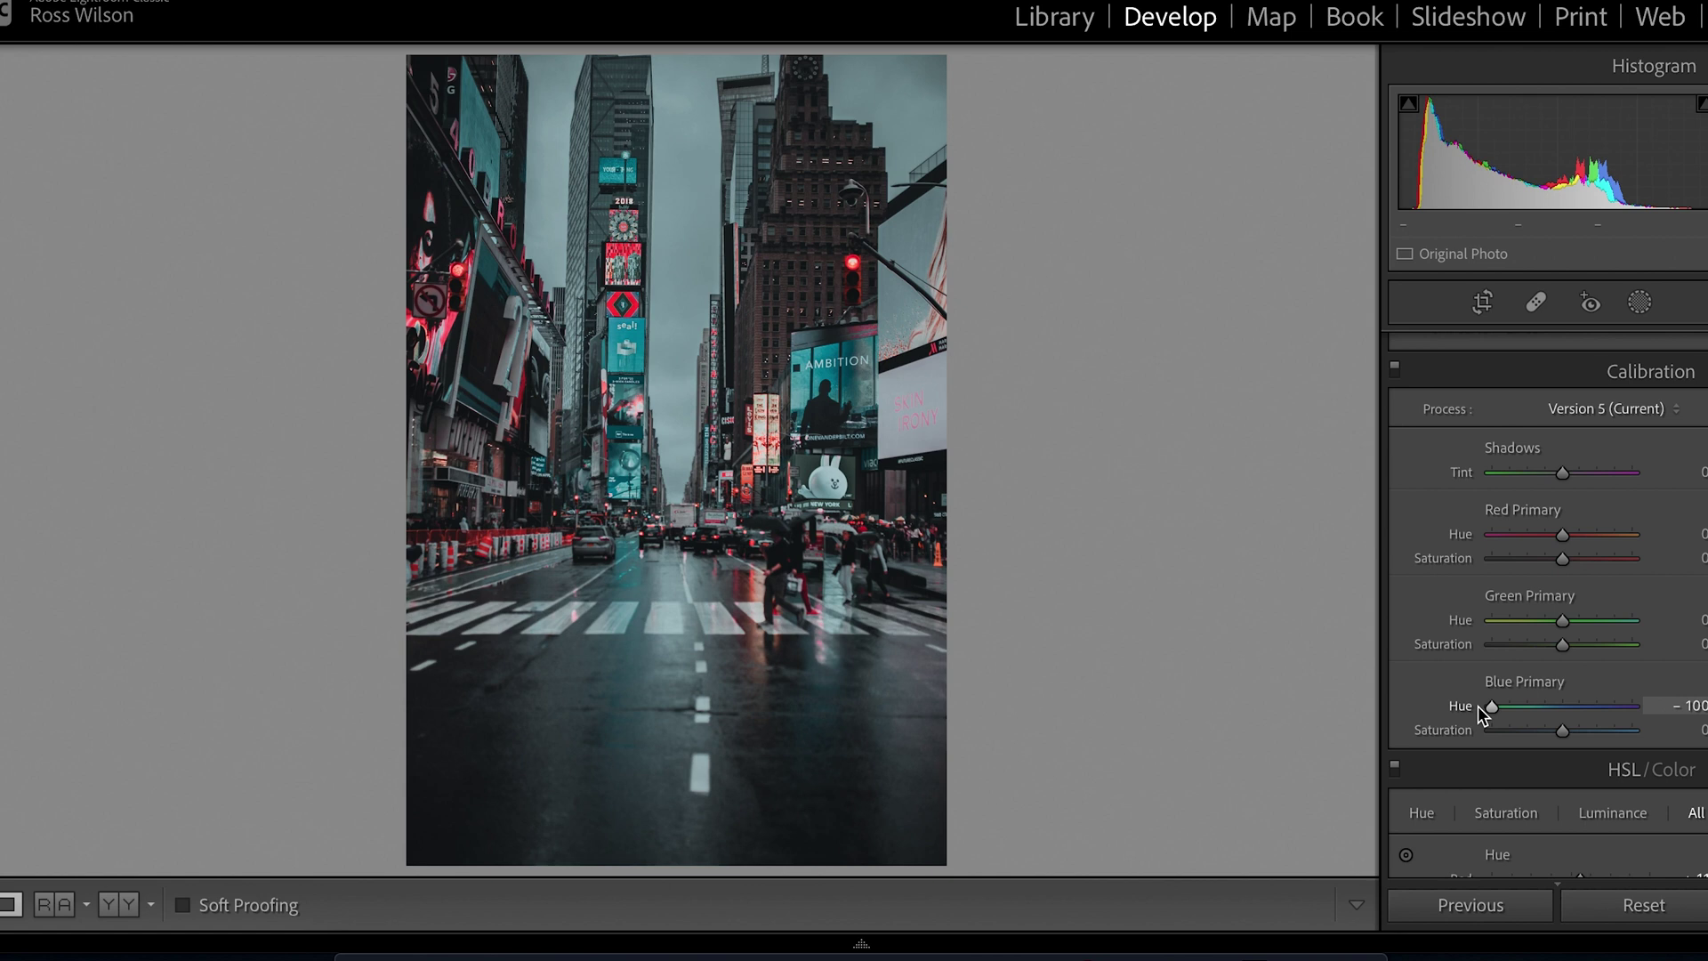
pyautogui.moveTo(1481, 708); pyautogui.dragTo(1528, 708)
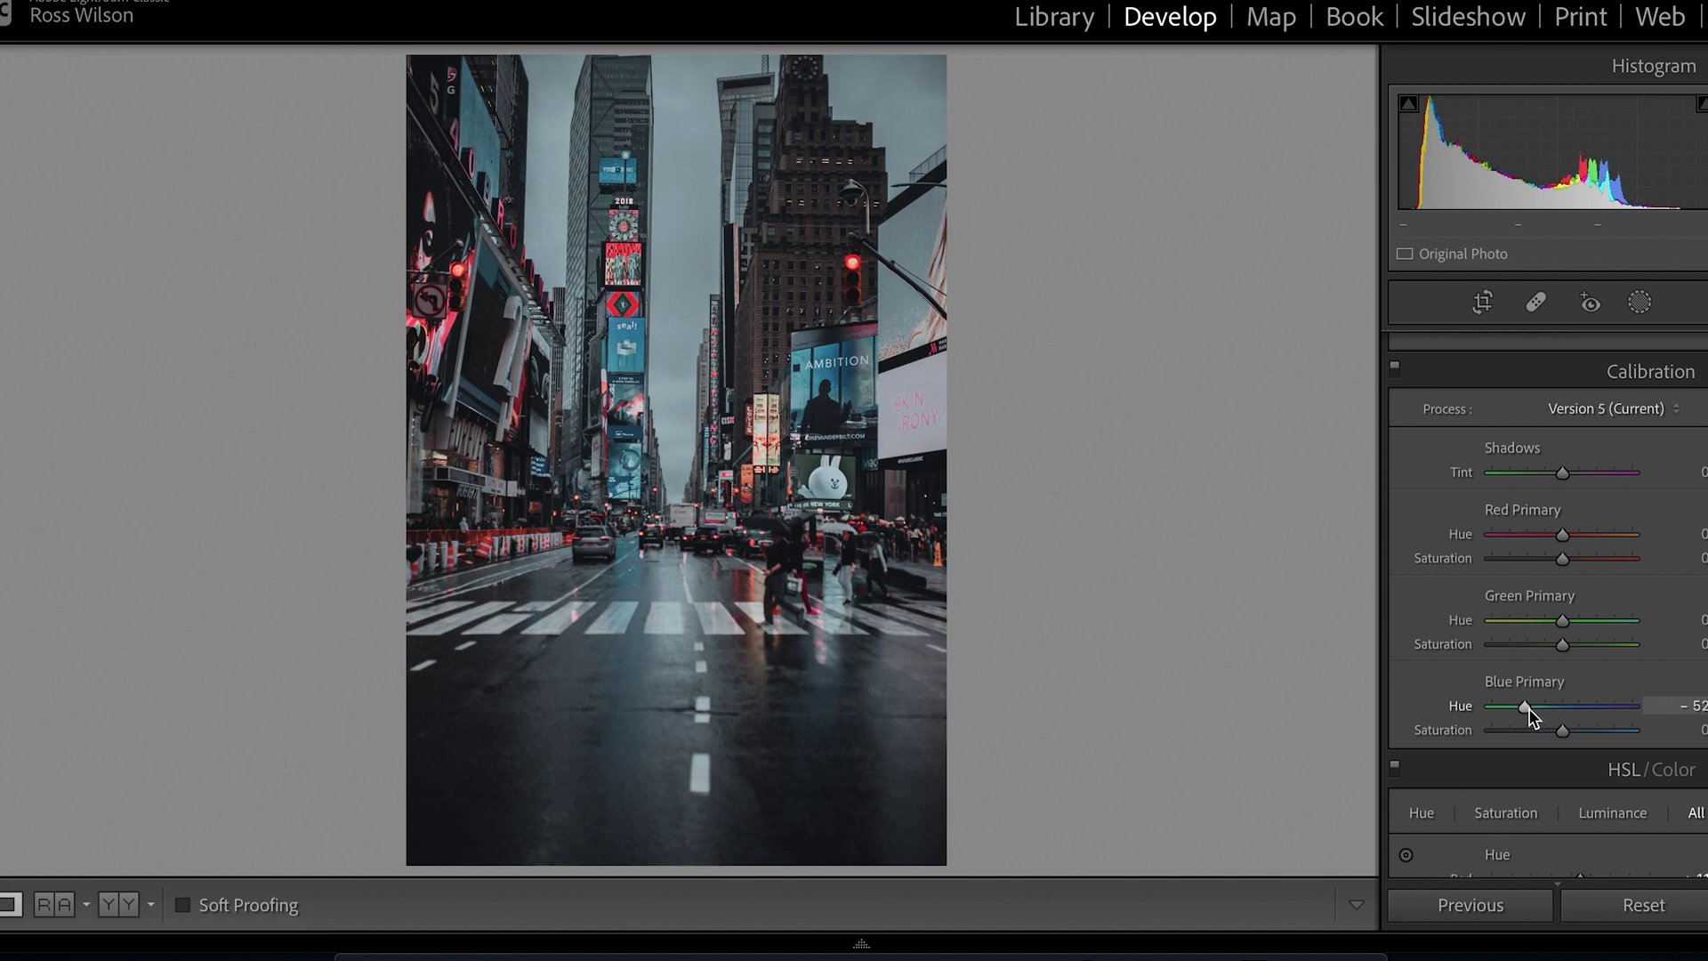
pyautogui.moveTo(1561, 727); pyautogui.dragTo(1547, 726)
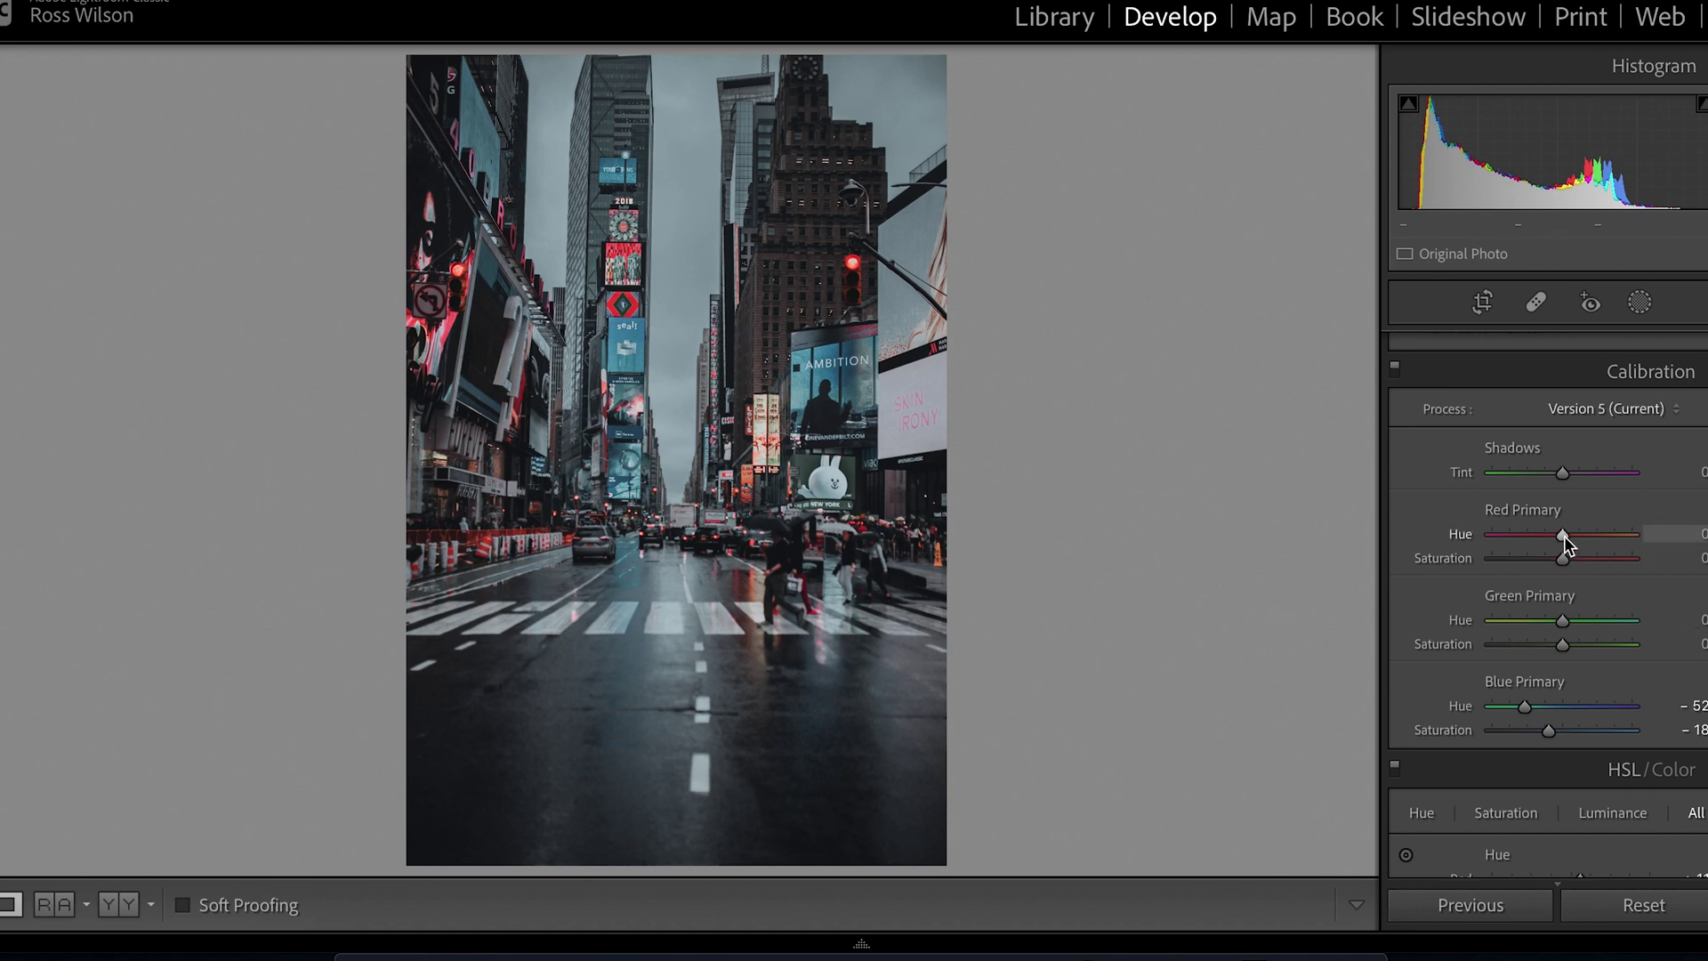
# Step: Set the Calibration red primary hue to +60, green primary hue to -9 and green primary saturation to -5
pyautogui.moveTo(1564, 536); pyautogui.dragTo(1656, 534)
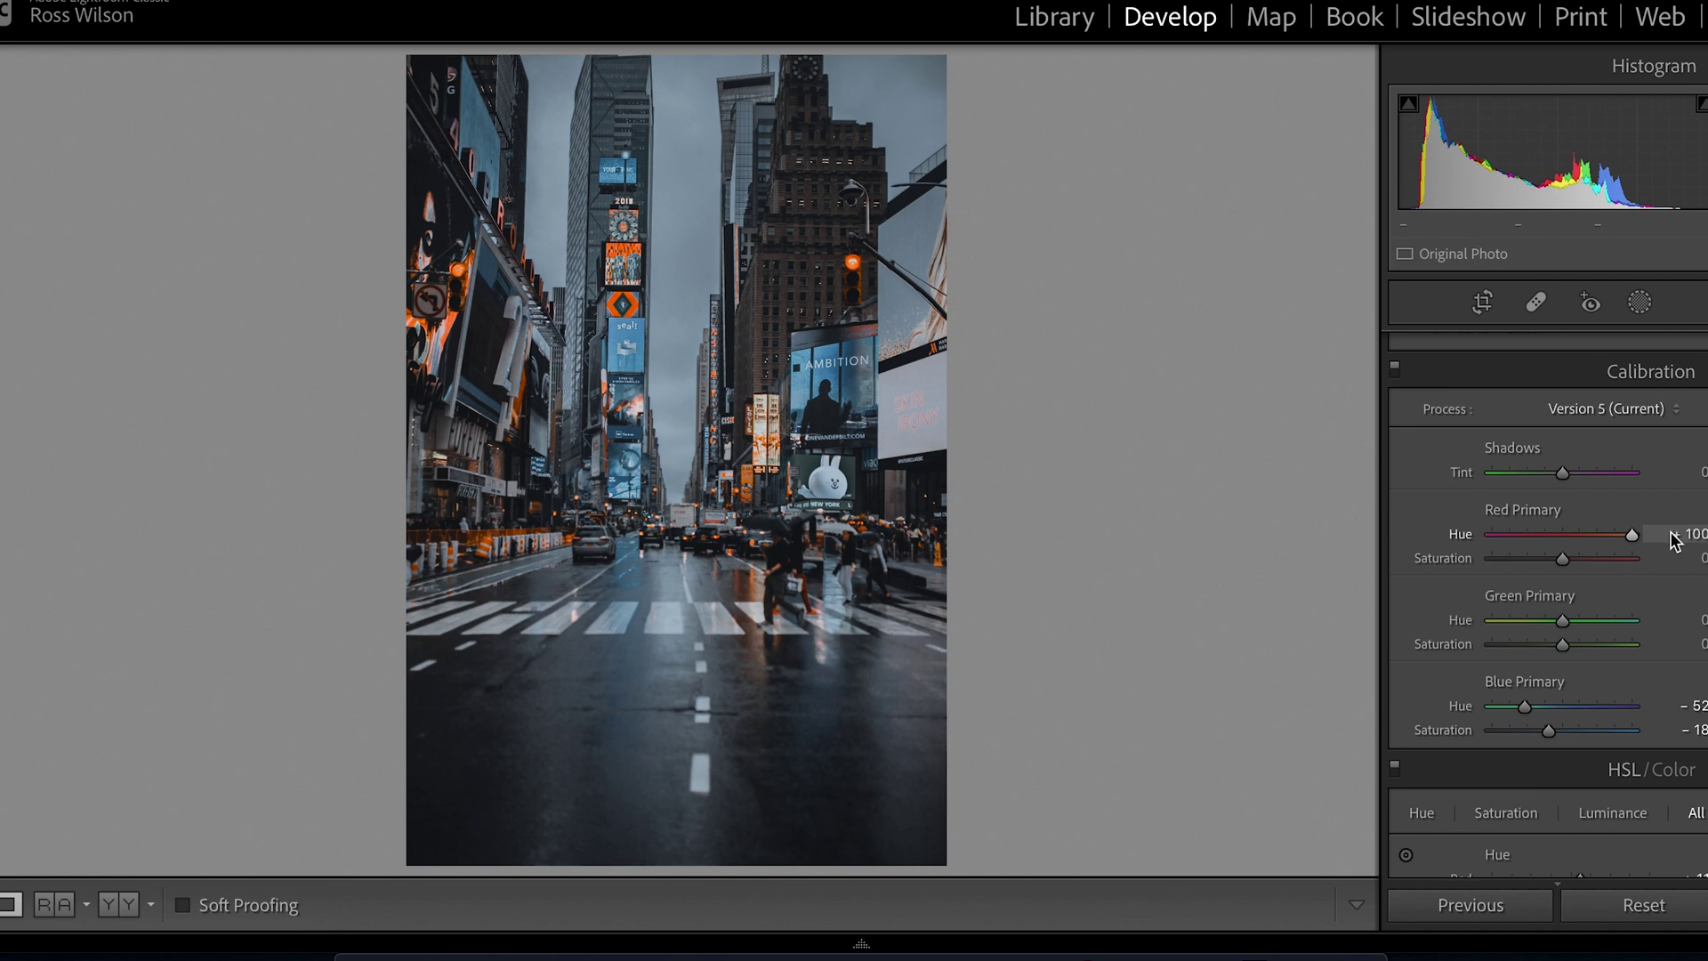
pyautogui.moveTo(1660, 537); pyautogui.dragTo(1459, 538)
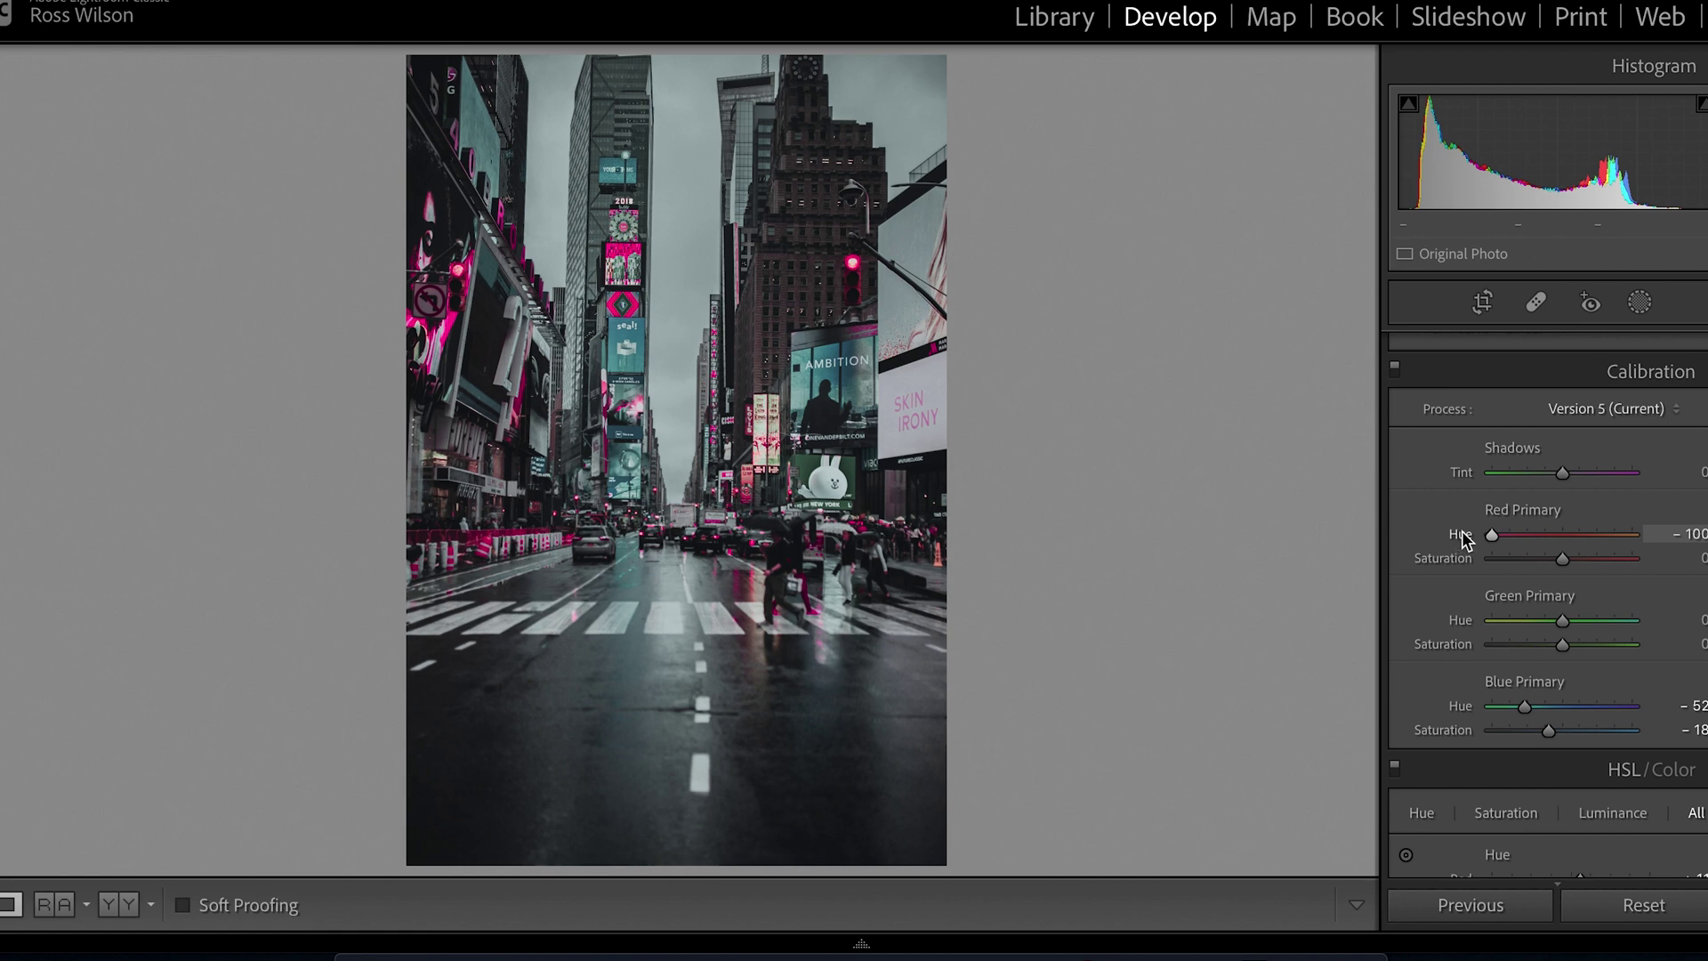
pyautogui.moveTo(1480, 538); pyautogui.dragTo(1632, 535)
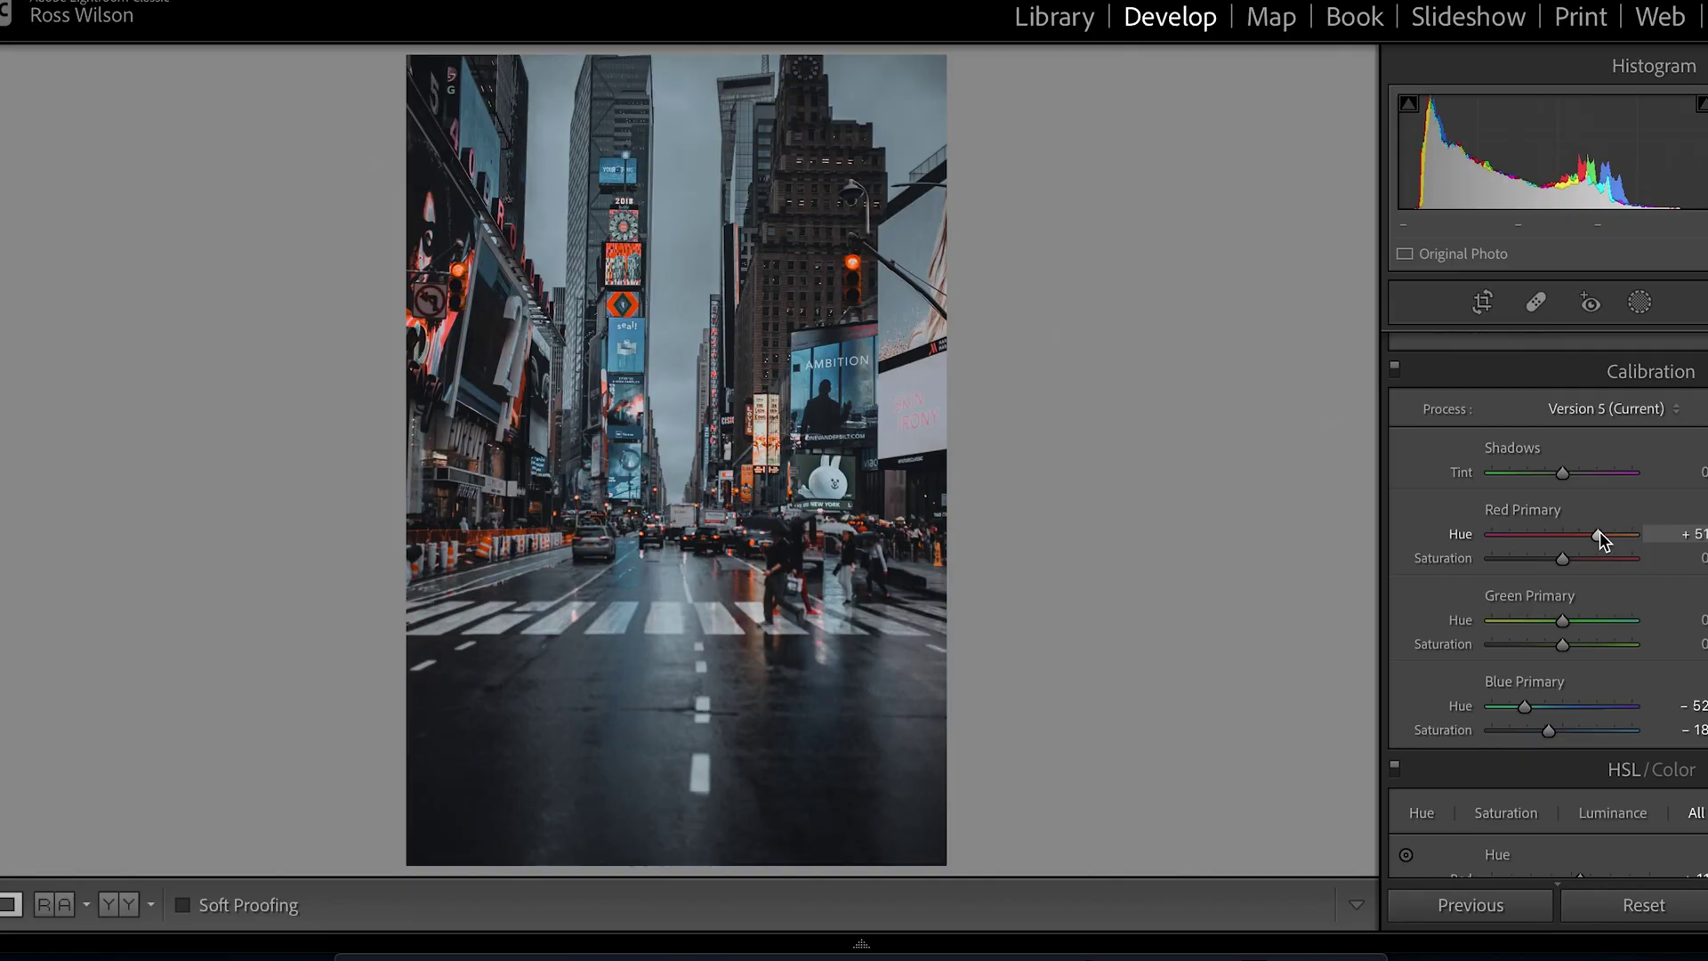
pyautogui.moveTo(1600, 532)
pyautogui.mouseDown()
pyautogui.moveTo(1648, 546)
pyautogui.moveTo(1580, 533)
pyautogui.moveTo(1606, 533)
pyautogui.mouseUp()
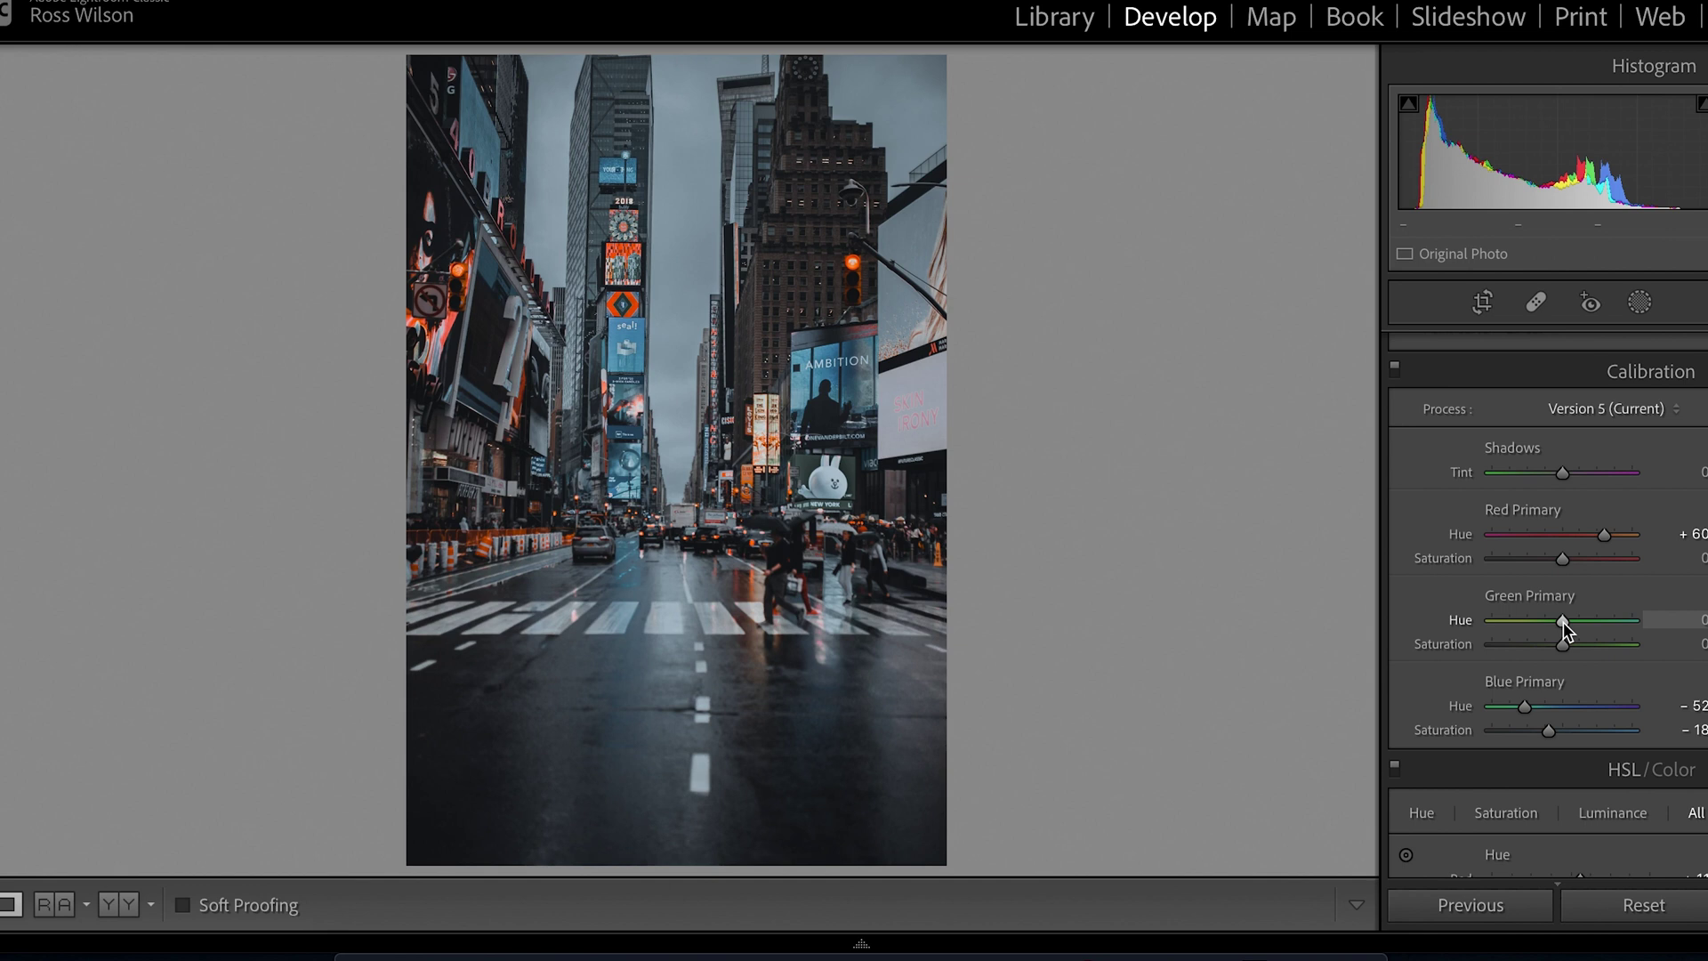
pyautogui.moveTo(1562, 622); pyautogui.dragTo(1560, 622)
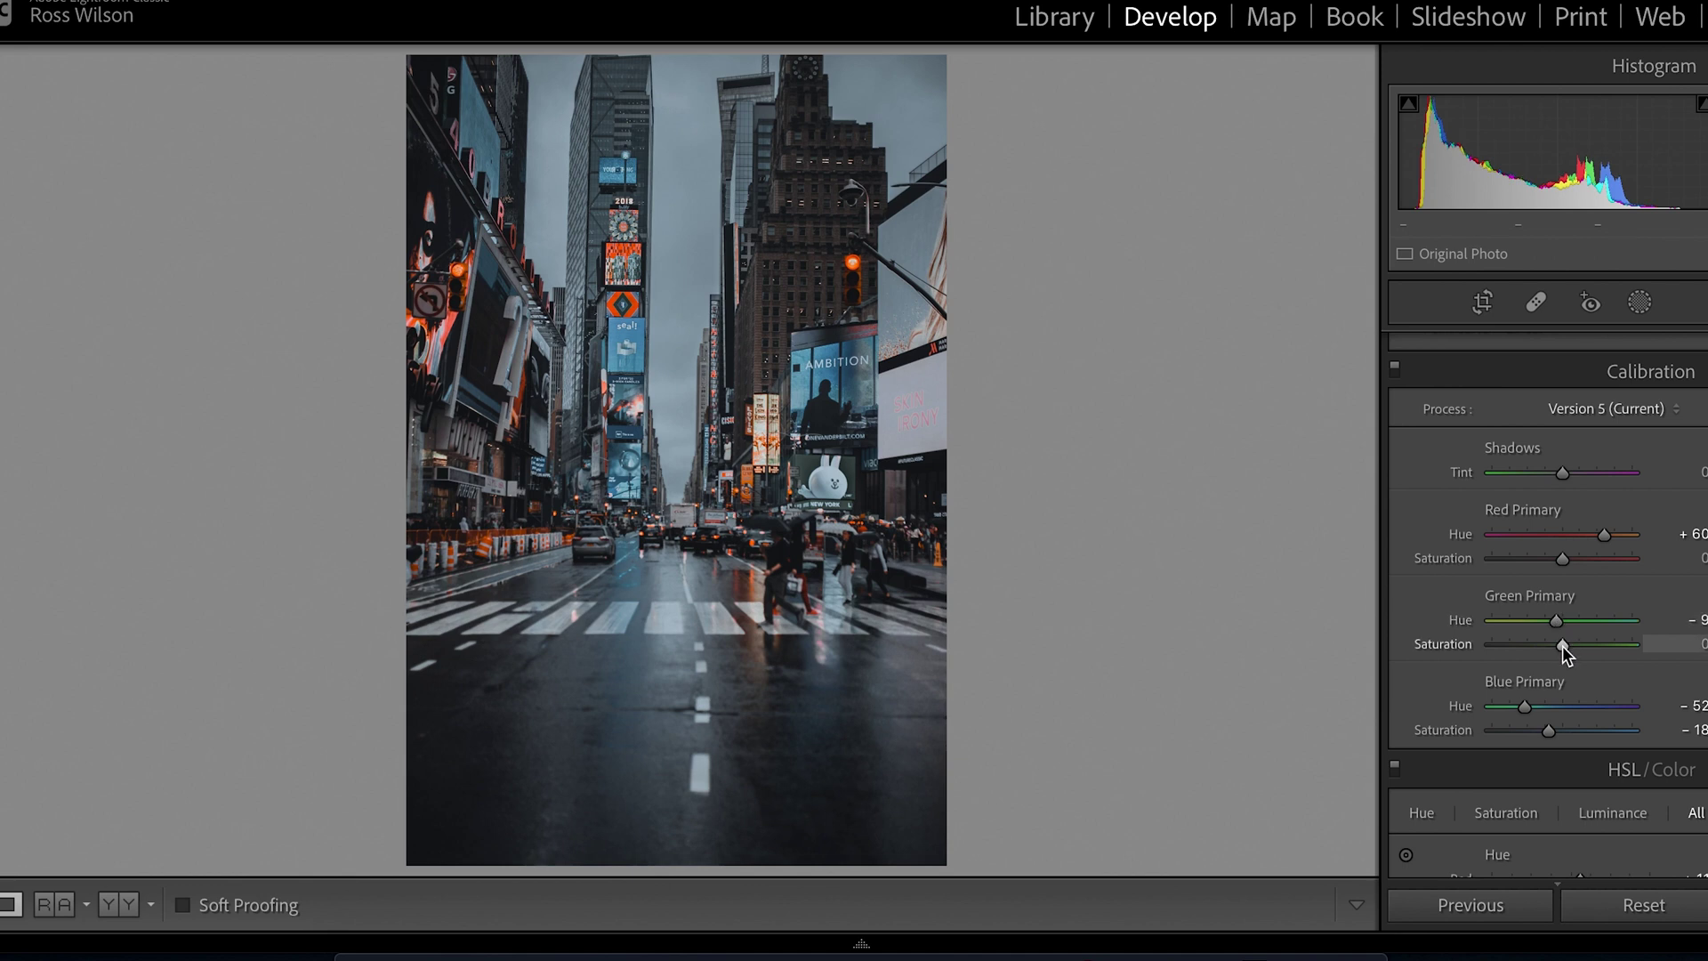
pyautogui.moveTo(1562, 645); pyautogui.dragTo(1558, 645)
# Step: Switch the Calibration adjustments off and on repeatedly to compare the photo with and without them
pyautogui.click(1395, 370)
pyautogui.click(1395, 370)
pyautogui.click(1394, 370)
pyautogui.click(1395, 370)
pyautogui.click(1396, 371)
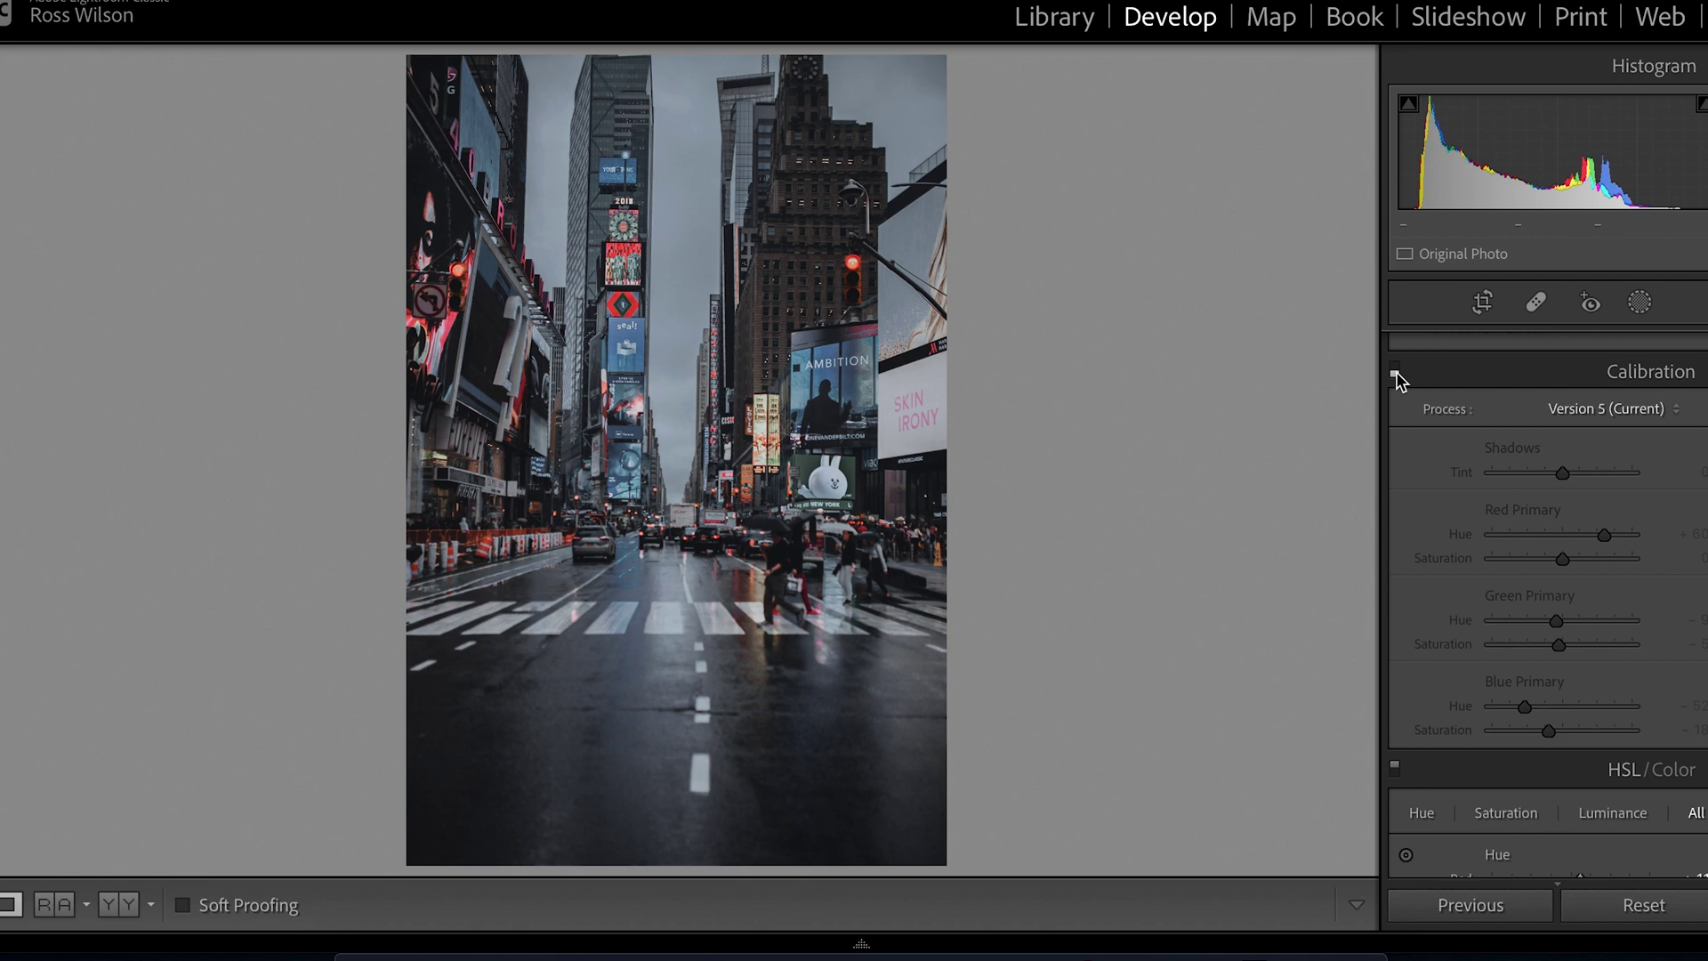
pyautogui.click(1397, 371)
pyautogui.click(1394, 369)
pyautogui.click(1395, 370)
pyautogui.click(1394, 370)
pyautogui.click(1394, 369)
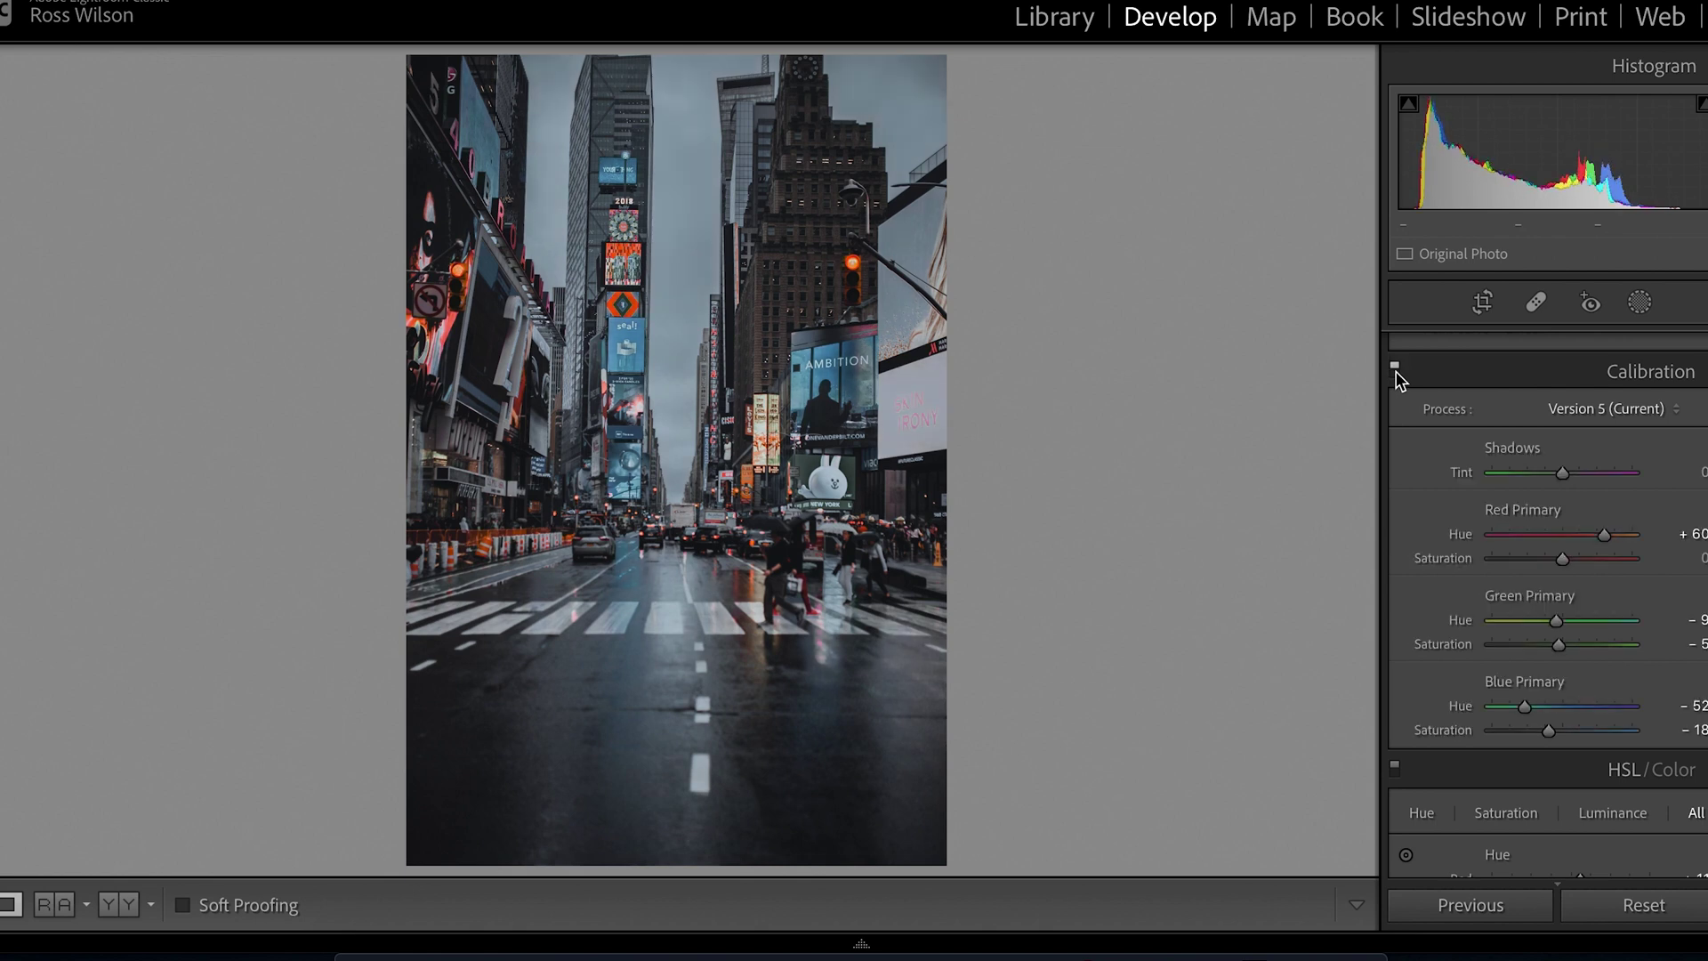
# Step: Set the basic tone values to highlights -91, shadows +80, whites -51 and blacks +20
pyautogui.scroll(5, 1451, 460)
pyautogui.scroll(6, 1452, 461)
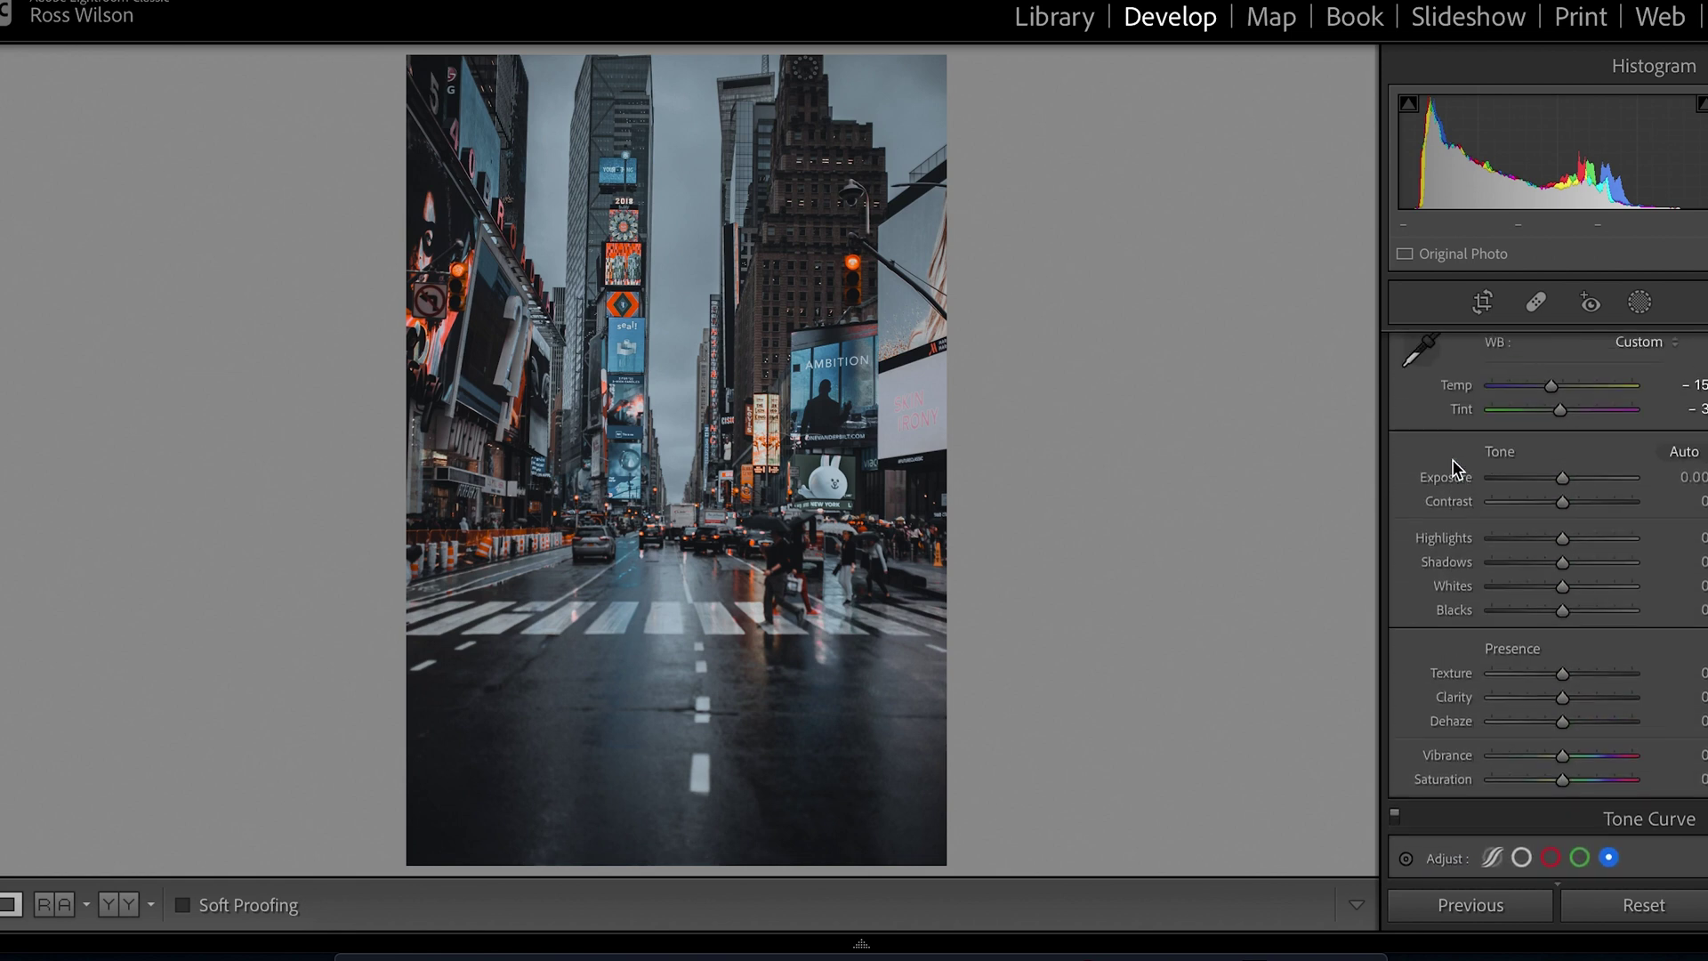
pyautogui.scroll(-1, 1453, 459)
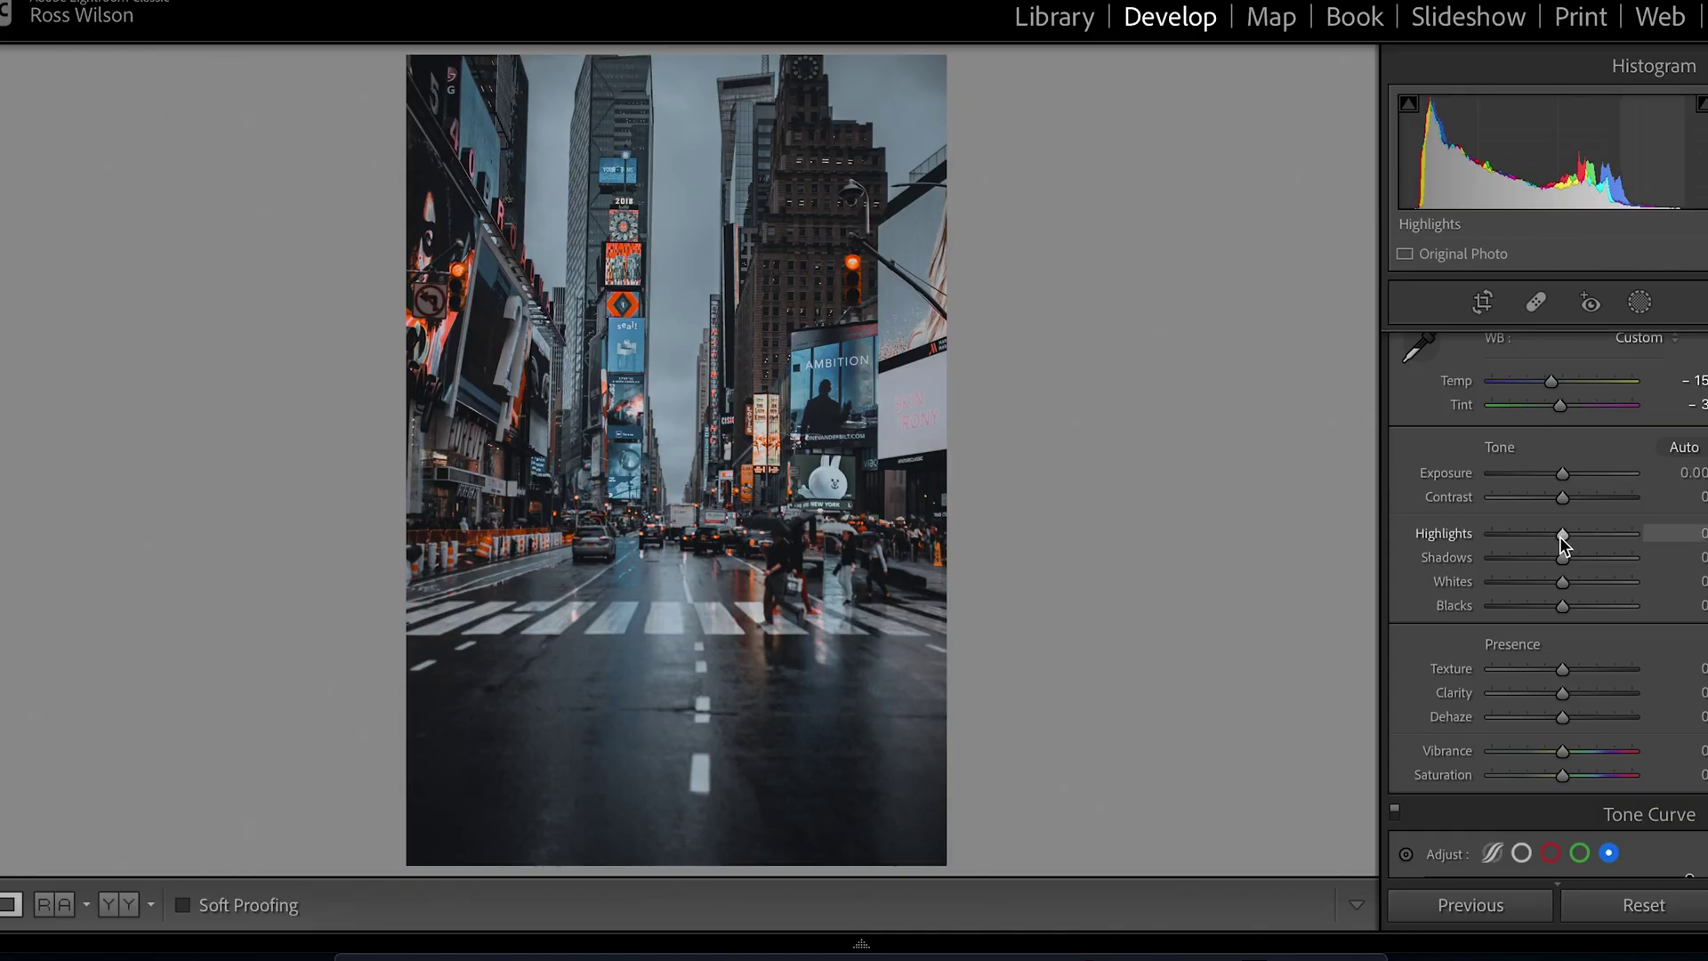
pyautogui.moveTo(1552, 535); pyautogui.dragTo(1615, 556)
pyautogui.moveTo(1610, 553); pyautogui.dragTo(1615, 554)
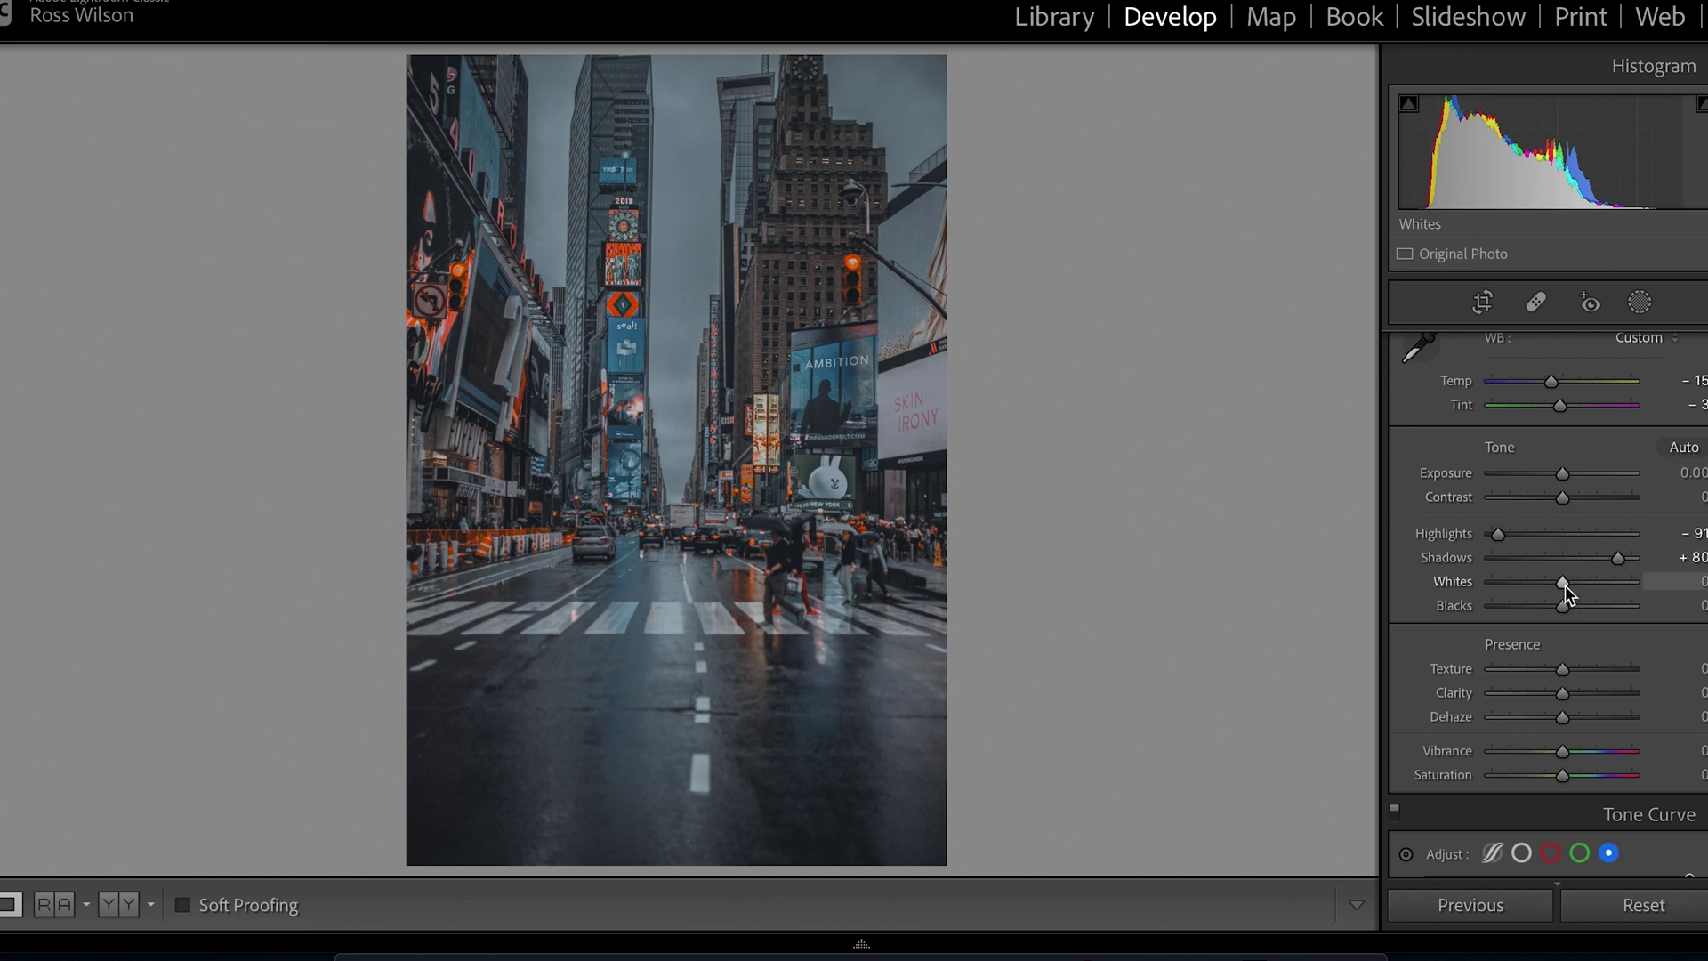
pyautogui.moveTo(1563, 585); pyautogui.dragTo(1528, 584)
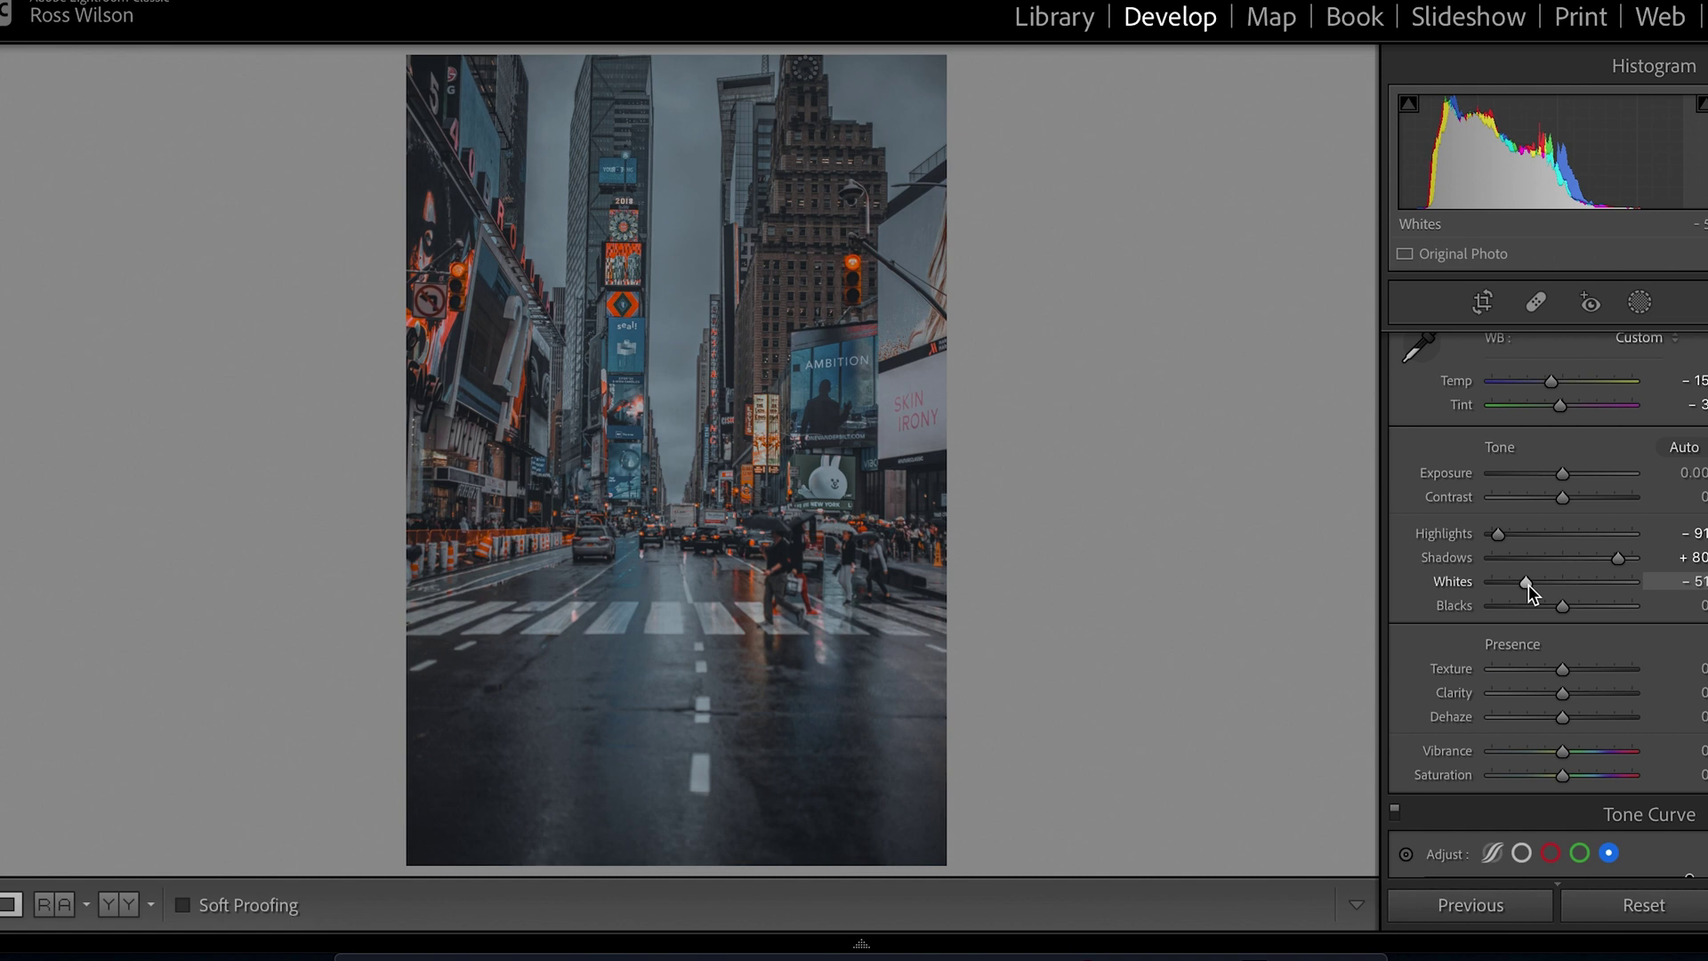
pyautogui.moveTo(1564, 609); pyautogui.dragTo(1577, 612)
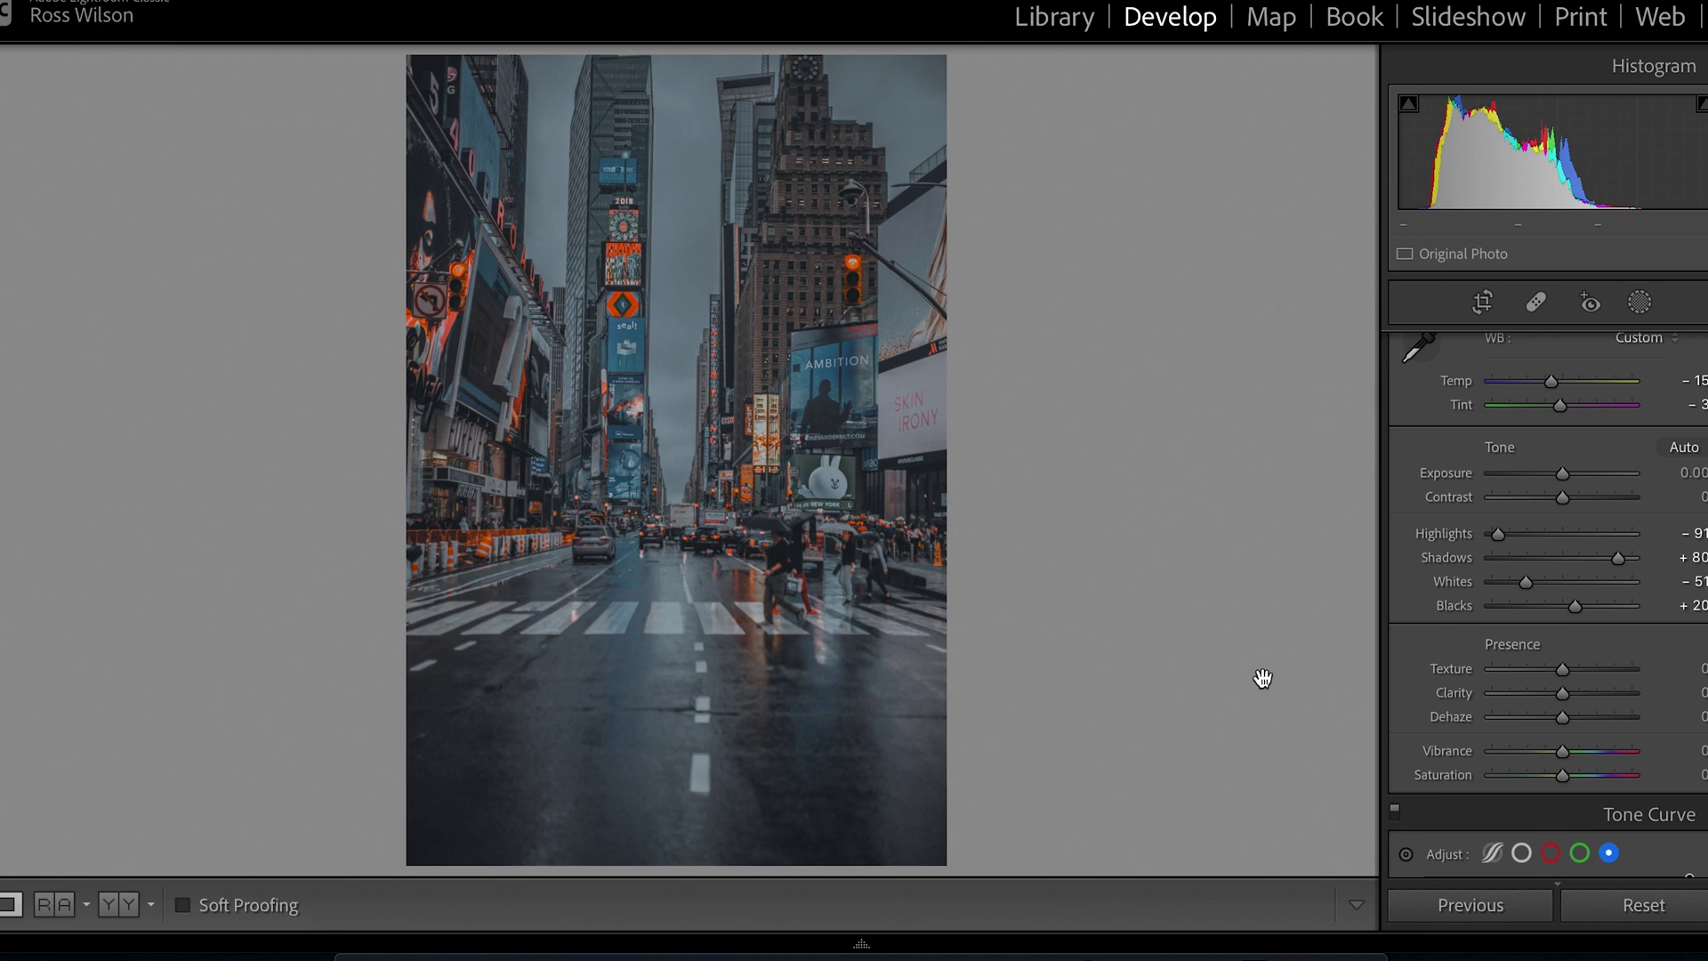
# Step: Set the presence values to clarity +18, dehaze +14, vibrance -12 and saturation -15
pyautogui.moveTo(1562, 694); pyautogui.dragTo(1575, 695)
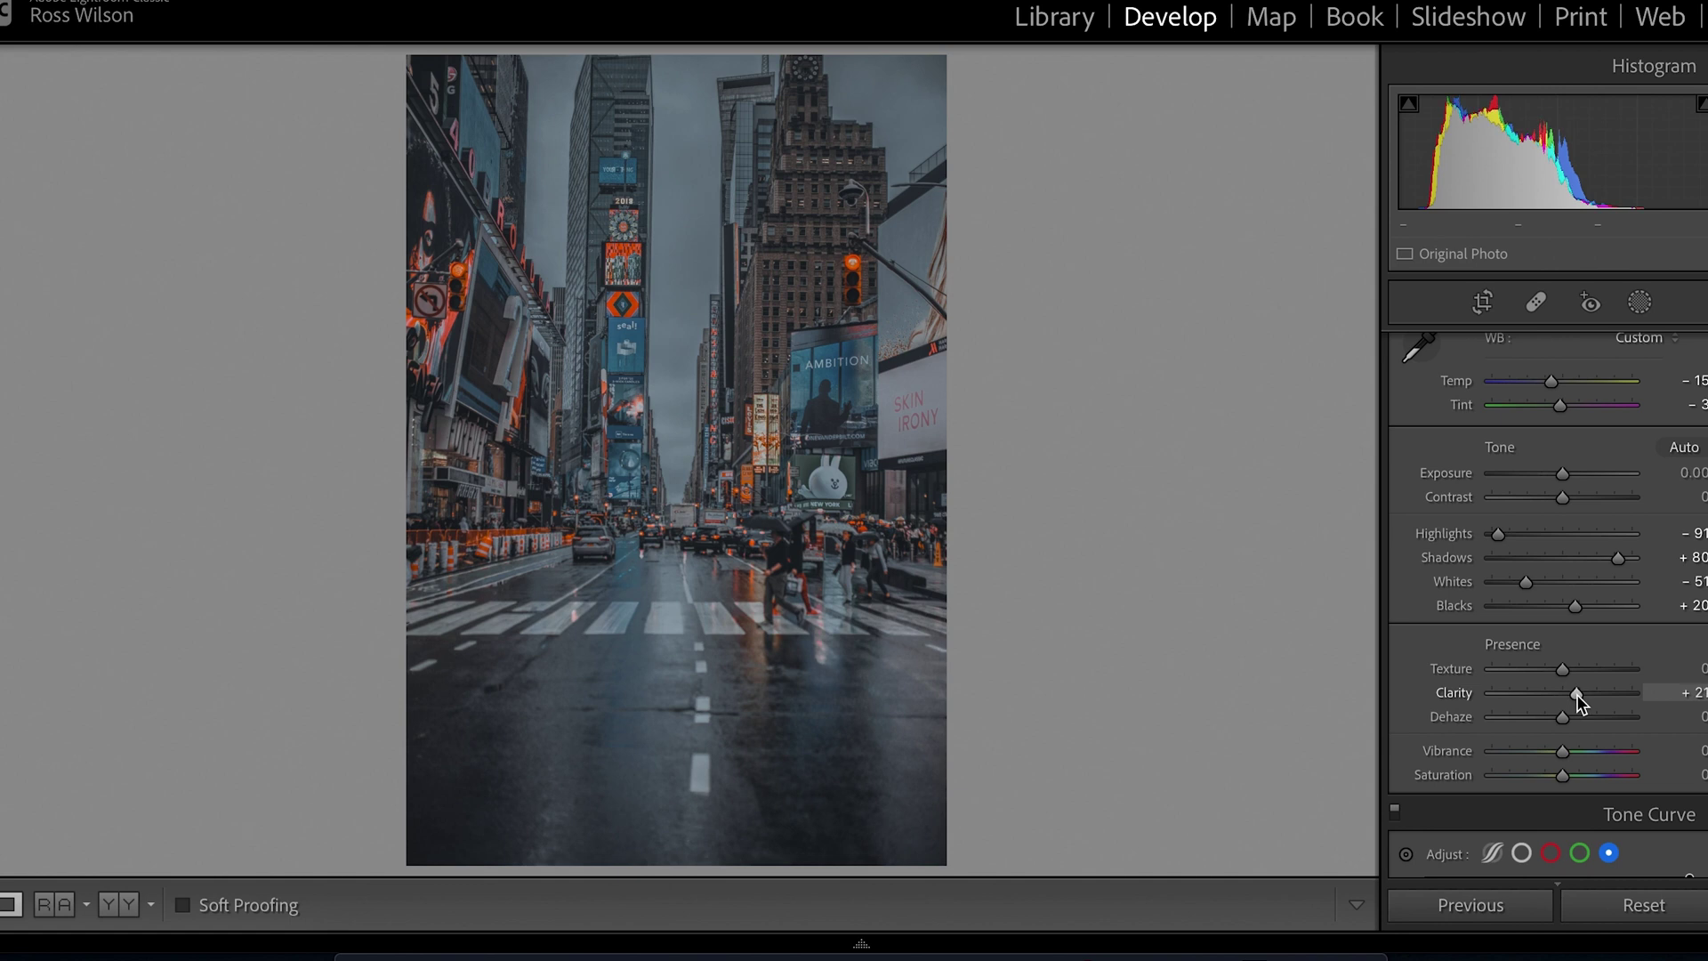
pyautogui.moveTo(1576, 694); pyautogui.dragTo(1574, 718)
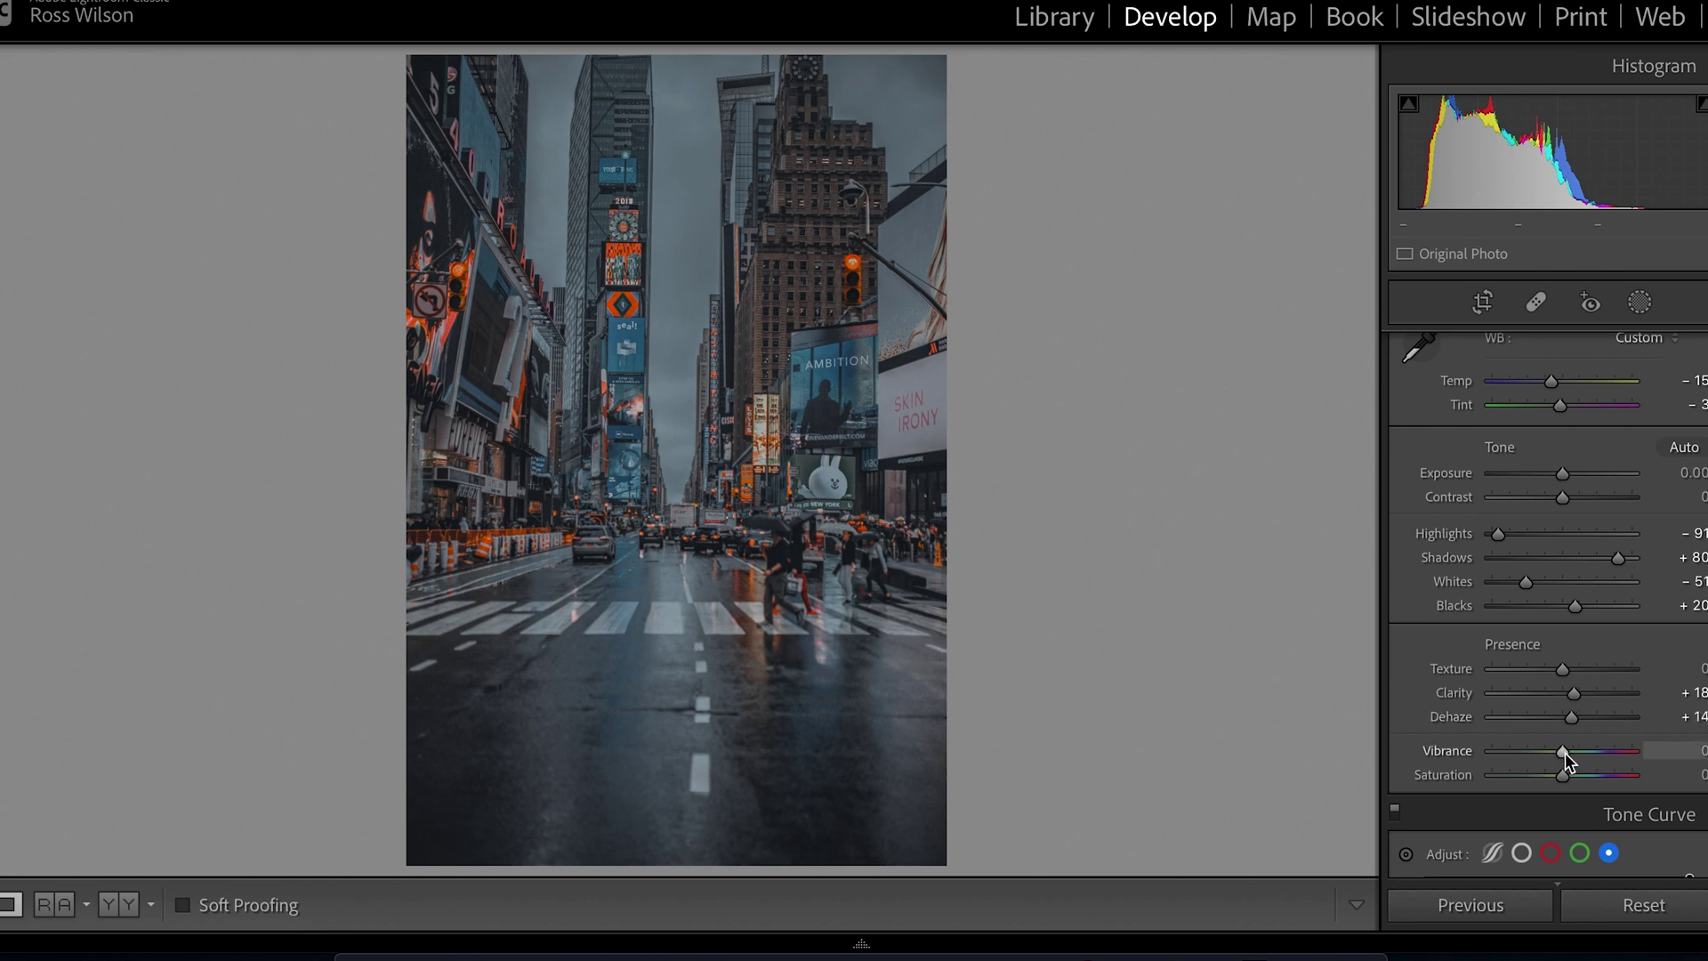
pyautogui.moveTo(1564, 753); pyautogui.dragTo(1551, 773)
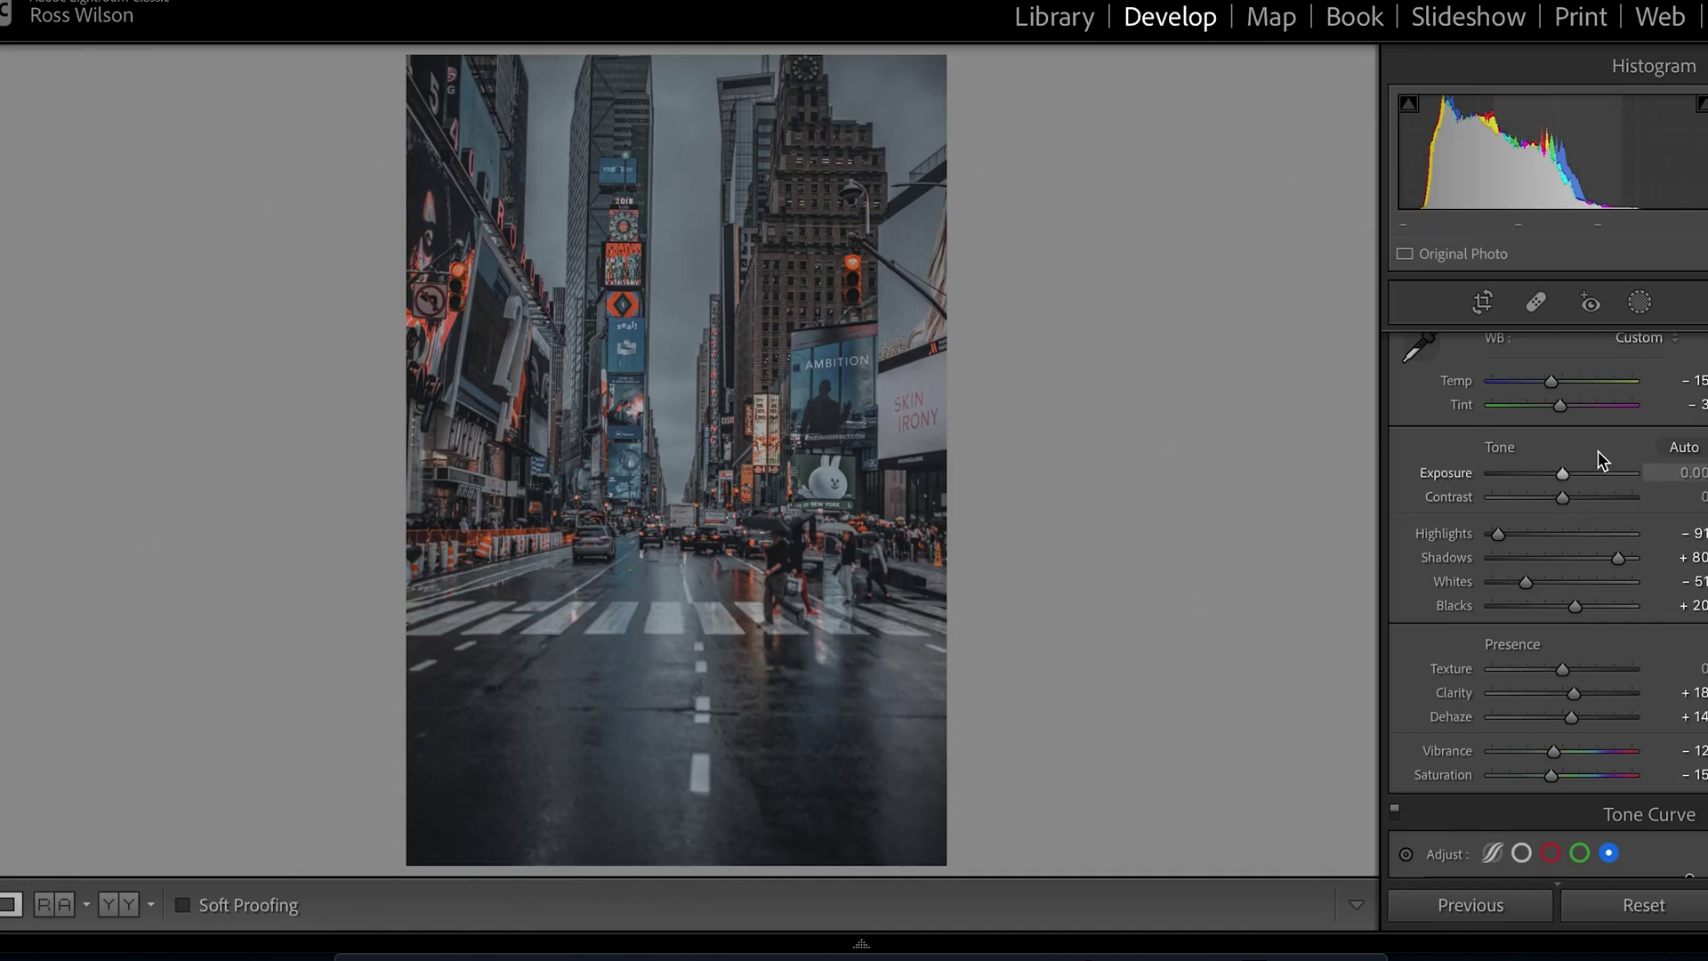
# Step: Shape the overall point curve with lifted blacks, a shadow point at 71/62, slightly lowered highlights and the white endpoint at output 233
pyautogui.scroll(-3, 1572, 500)
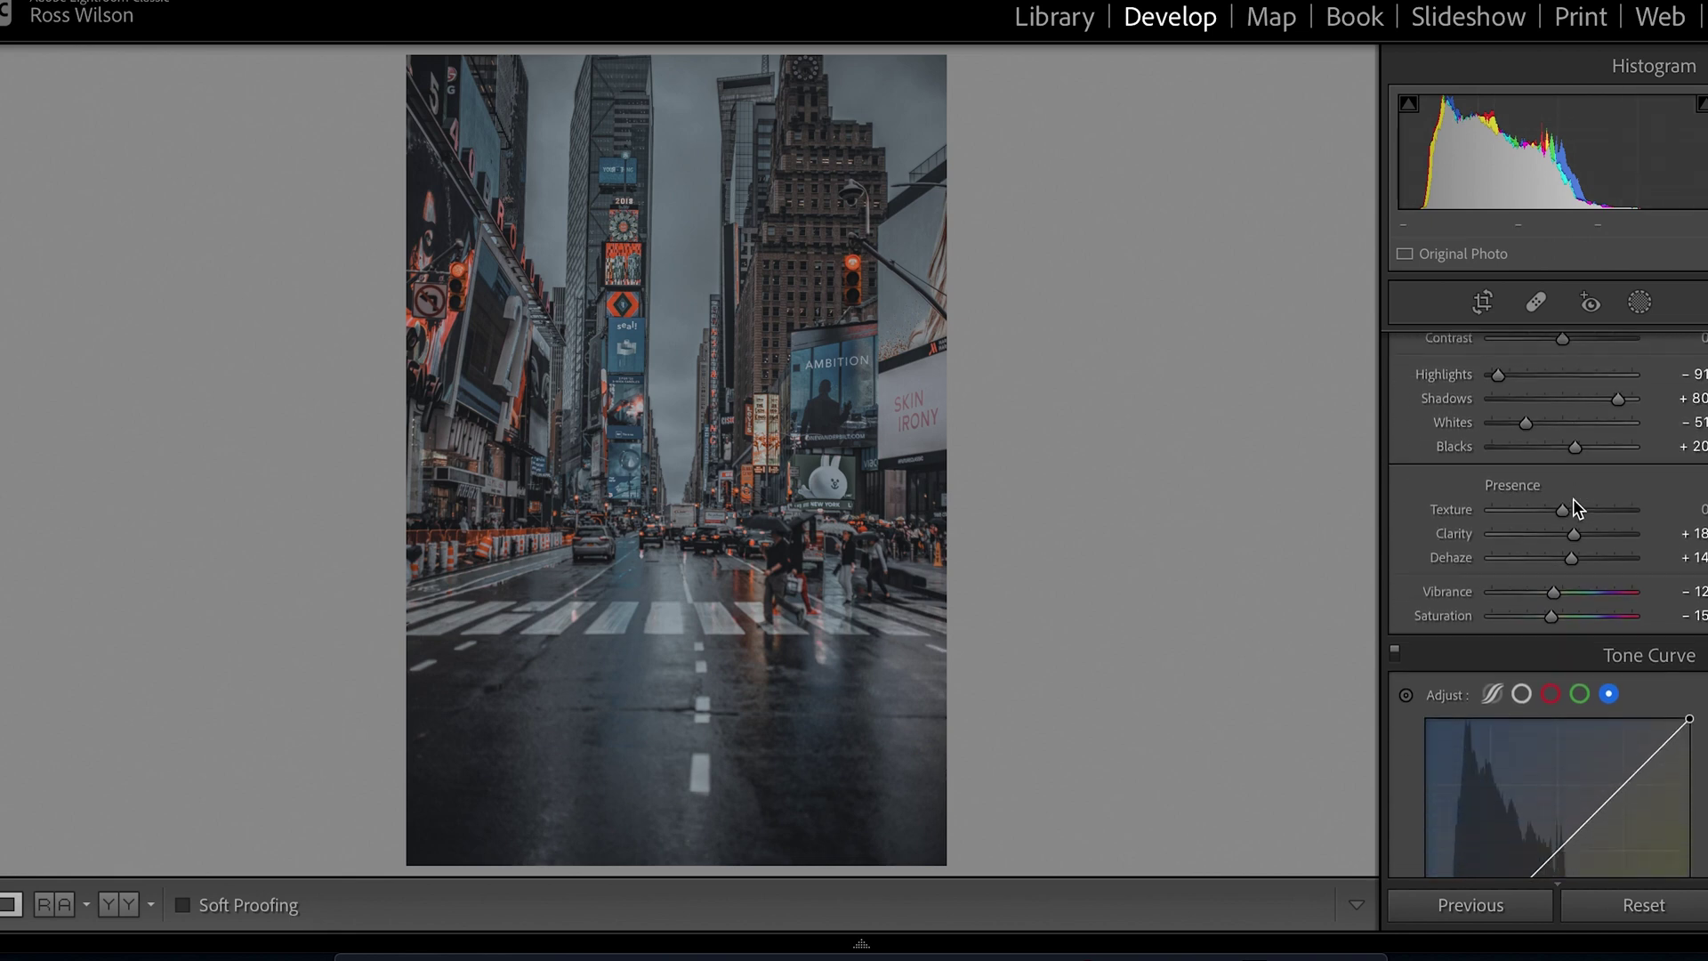
pyautogui.scroll(-5, 1572, 500)
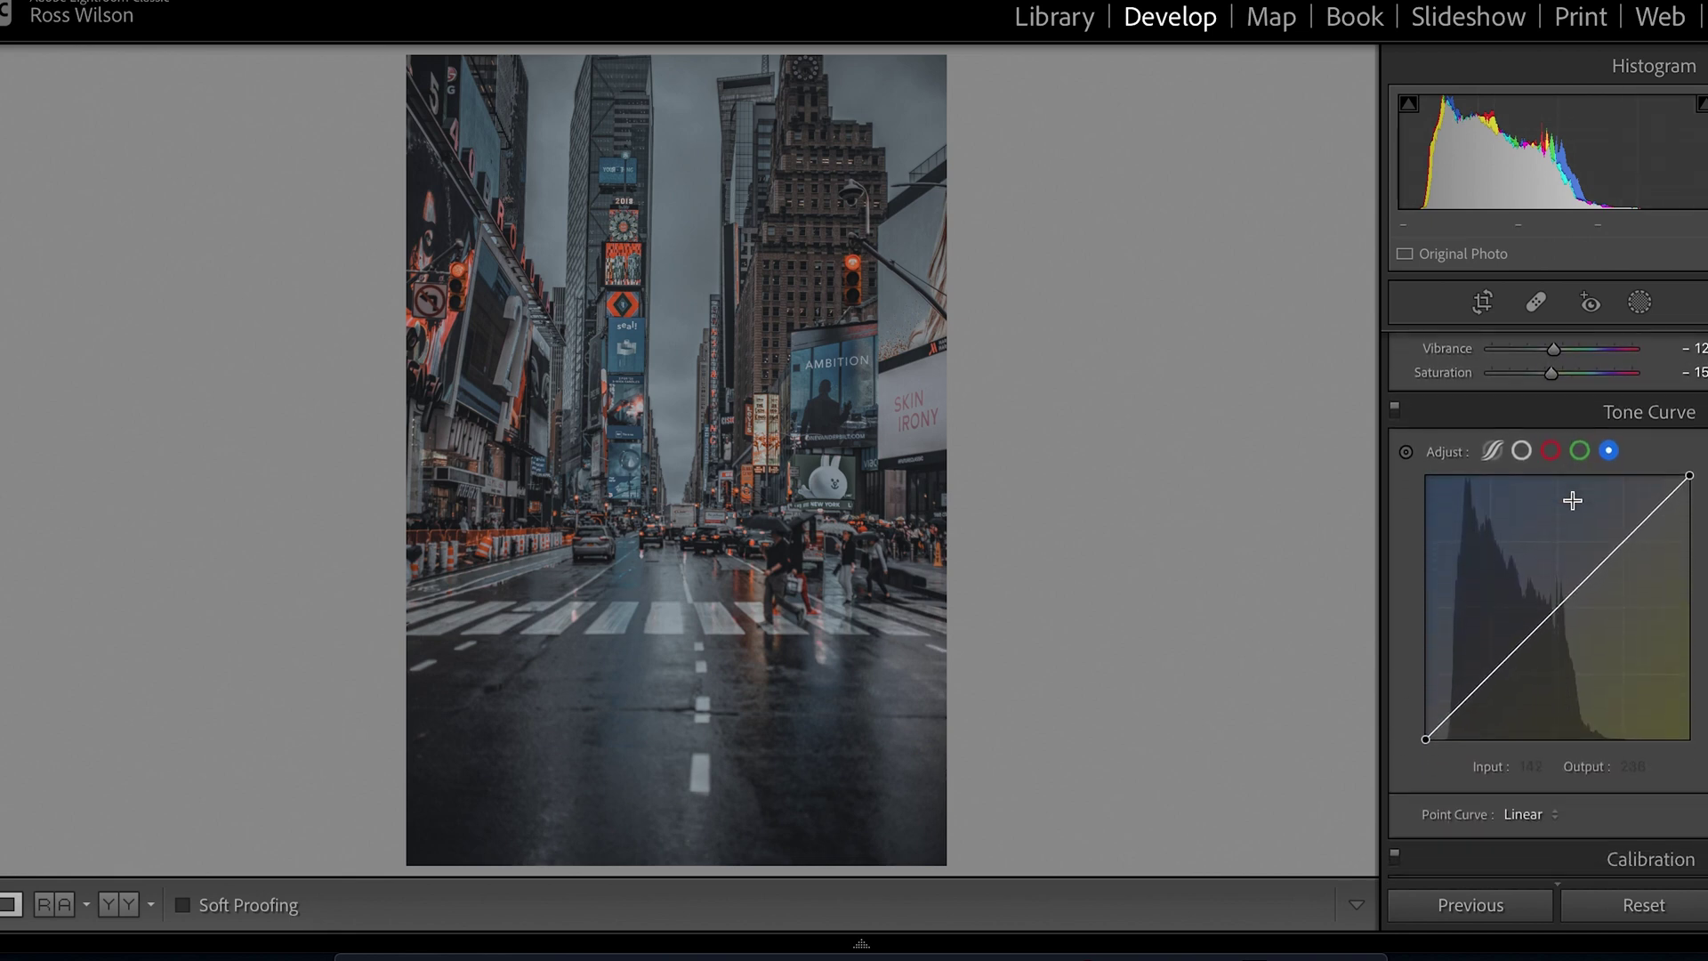
pyautogui.scroll(-1, 1572, 501)
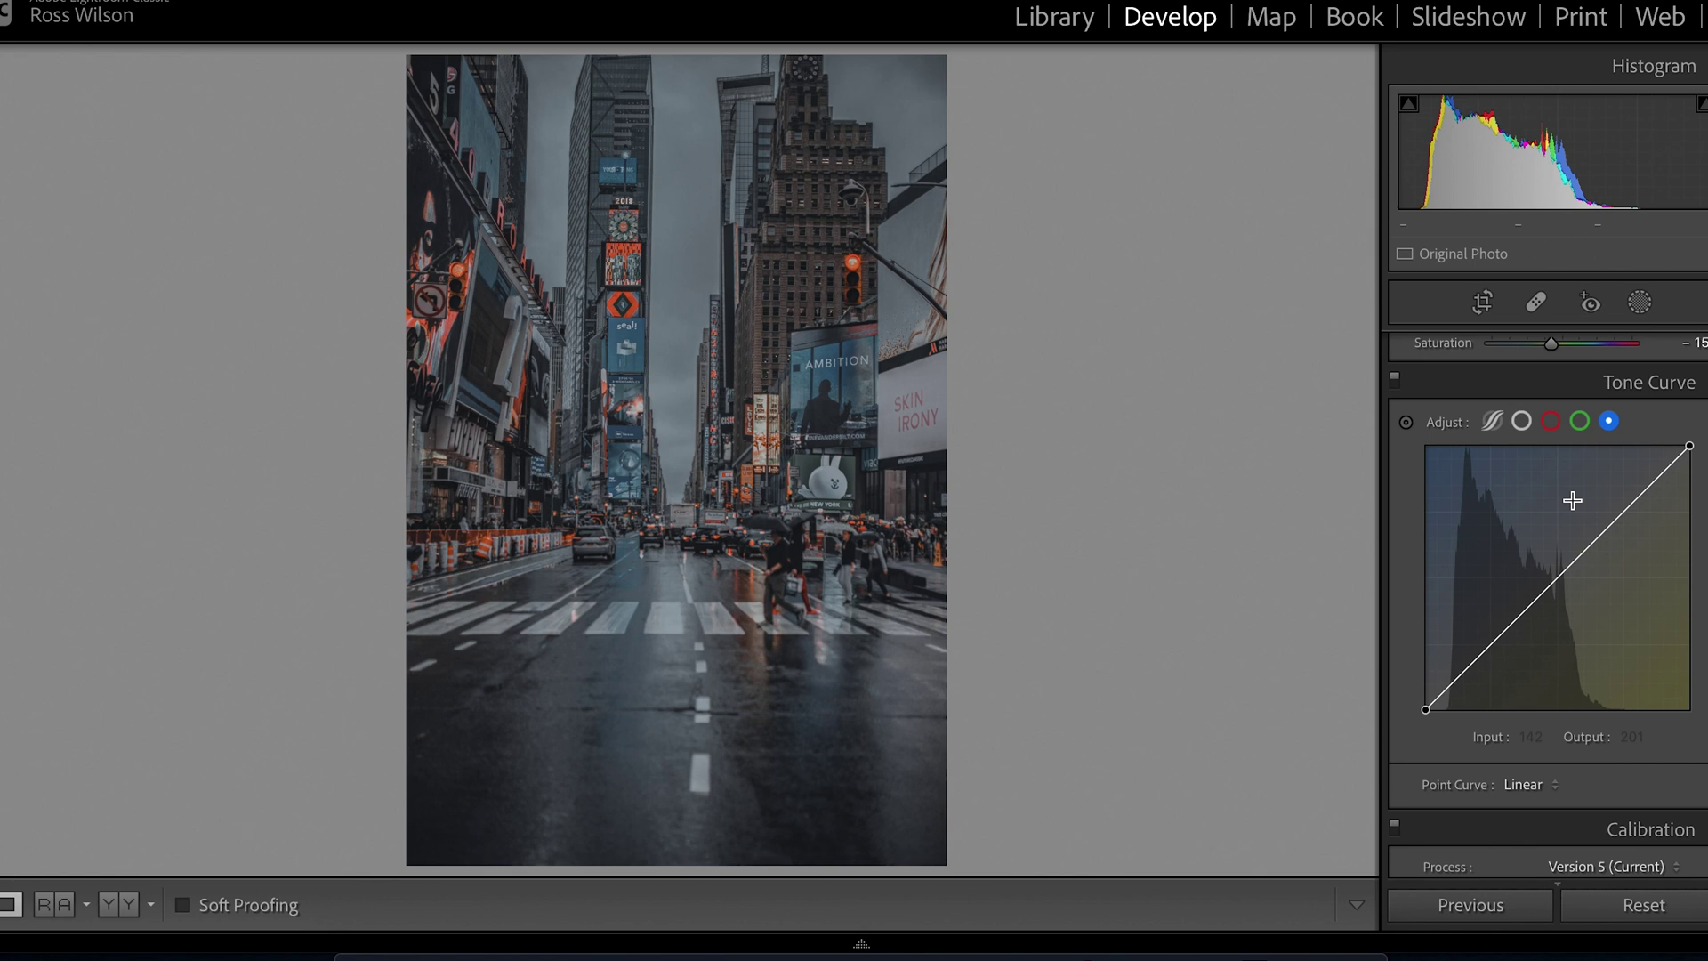
pyautogui.click(1495, 423)
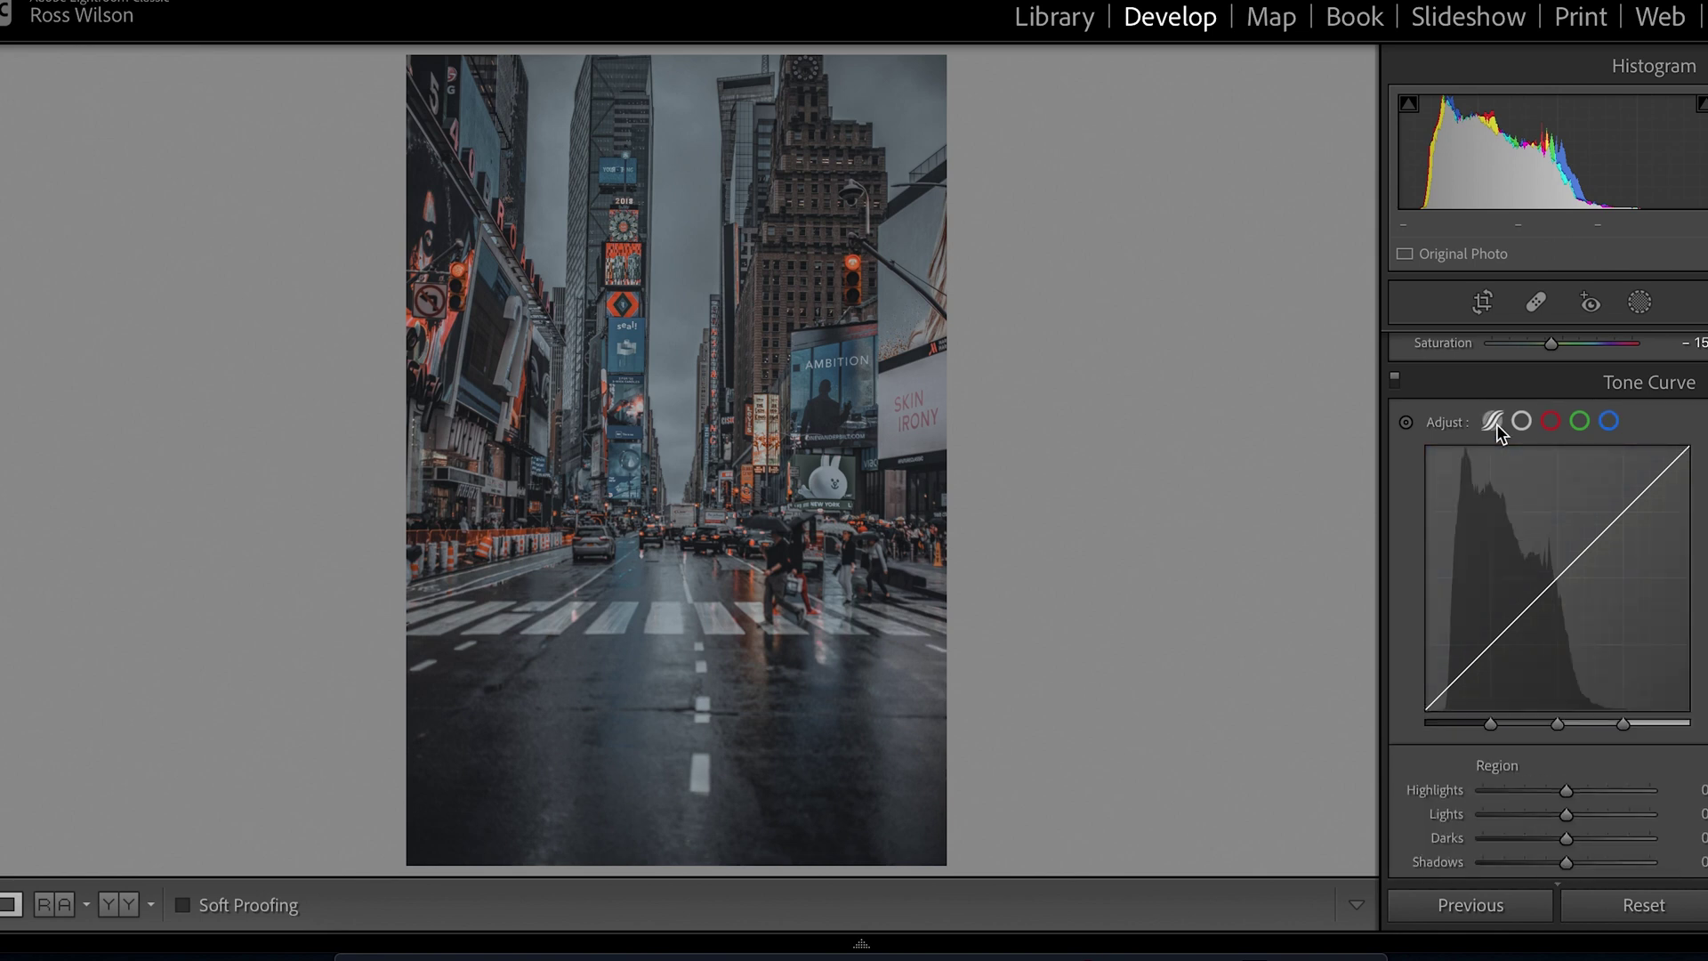
pyautogui.scroll(-2, 1496, 423)
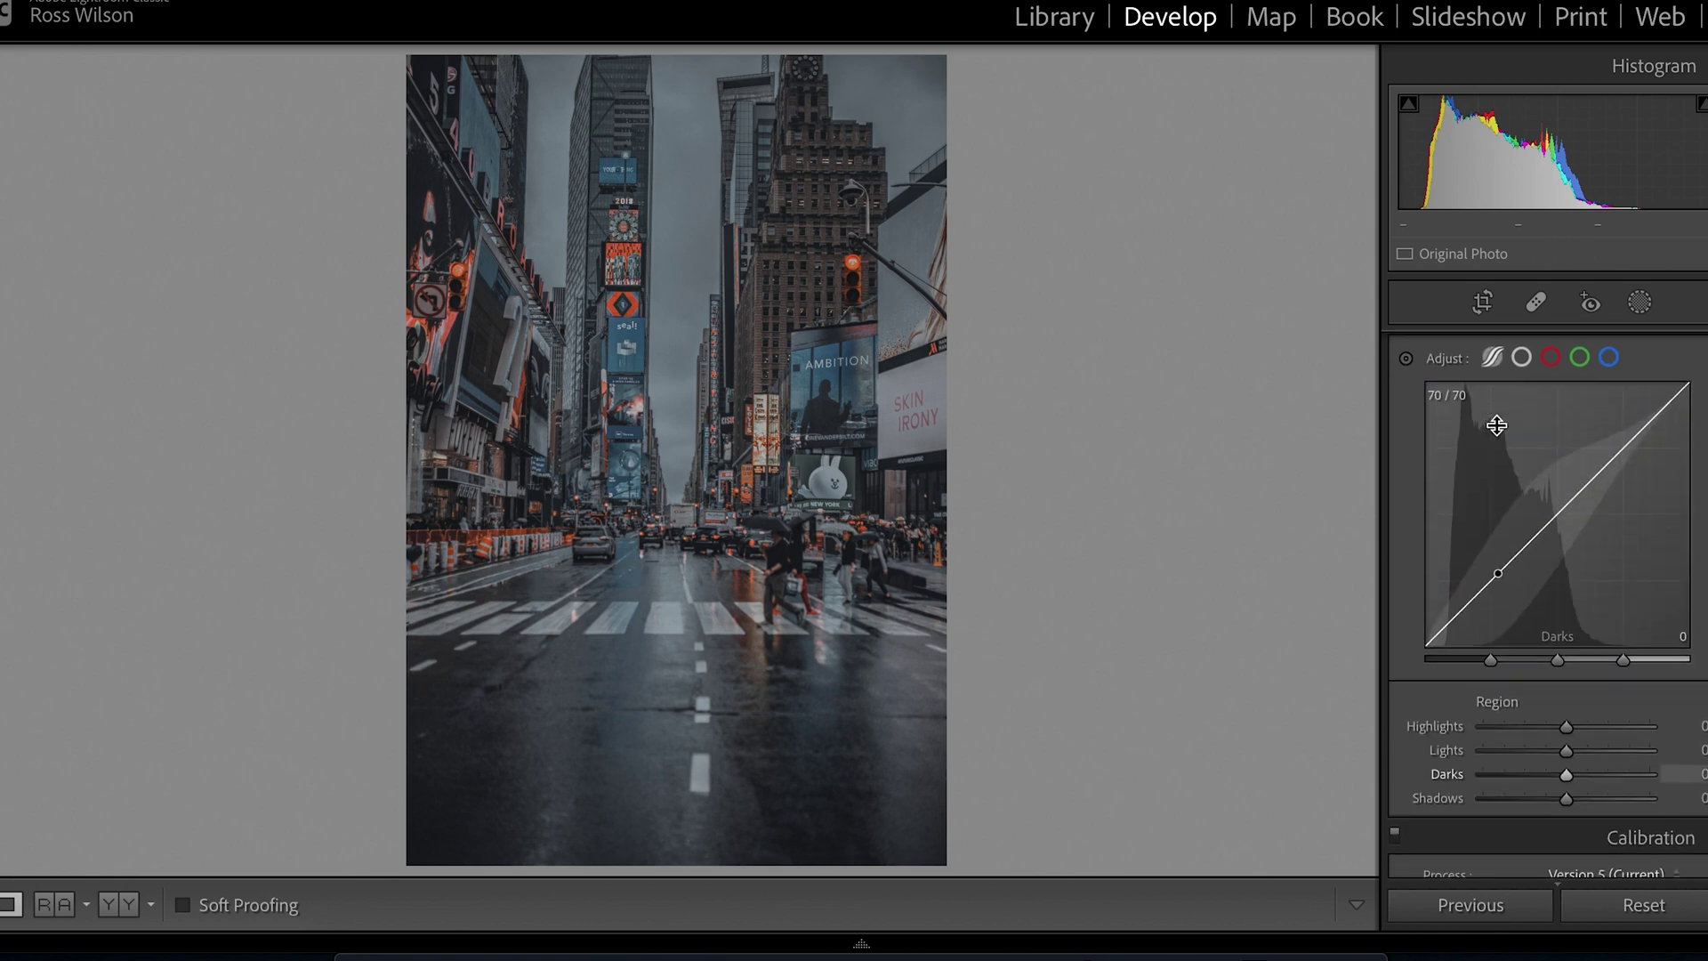
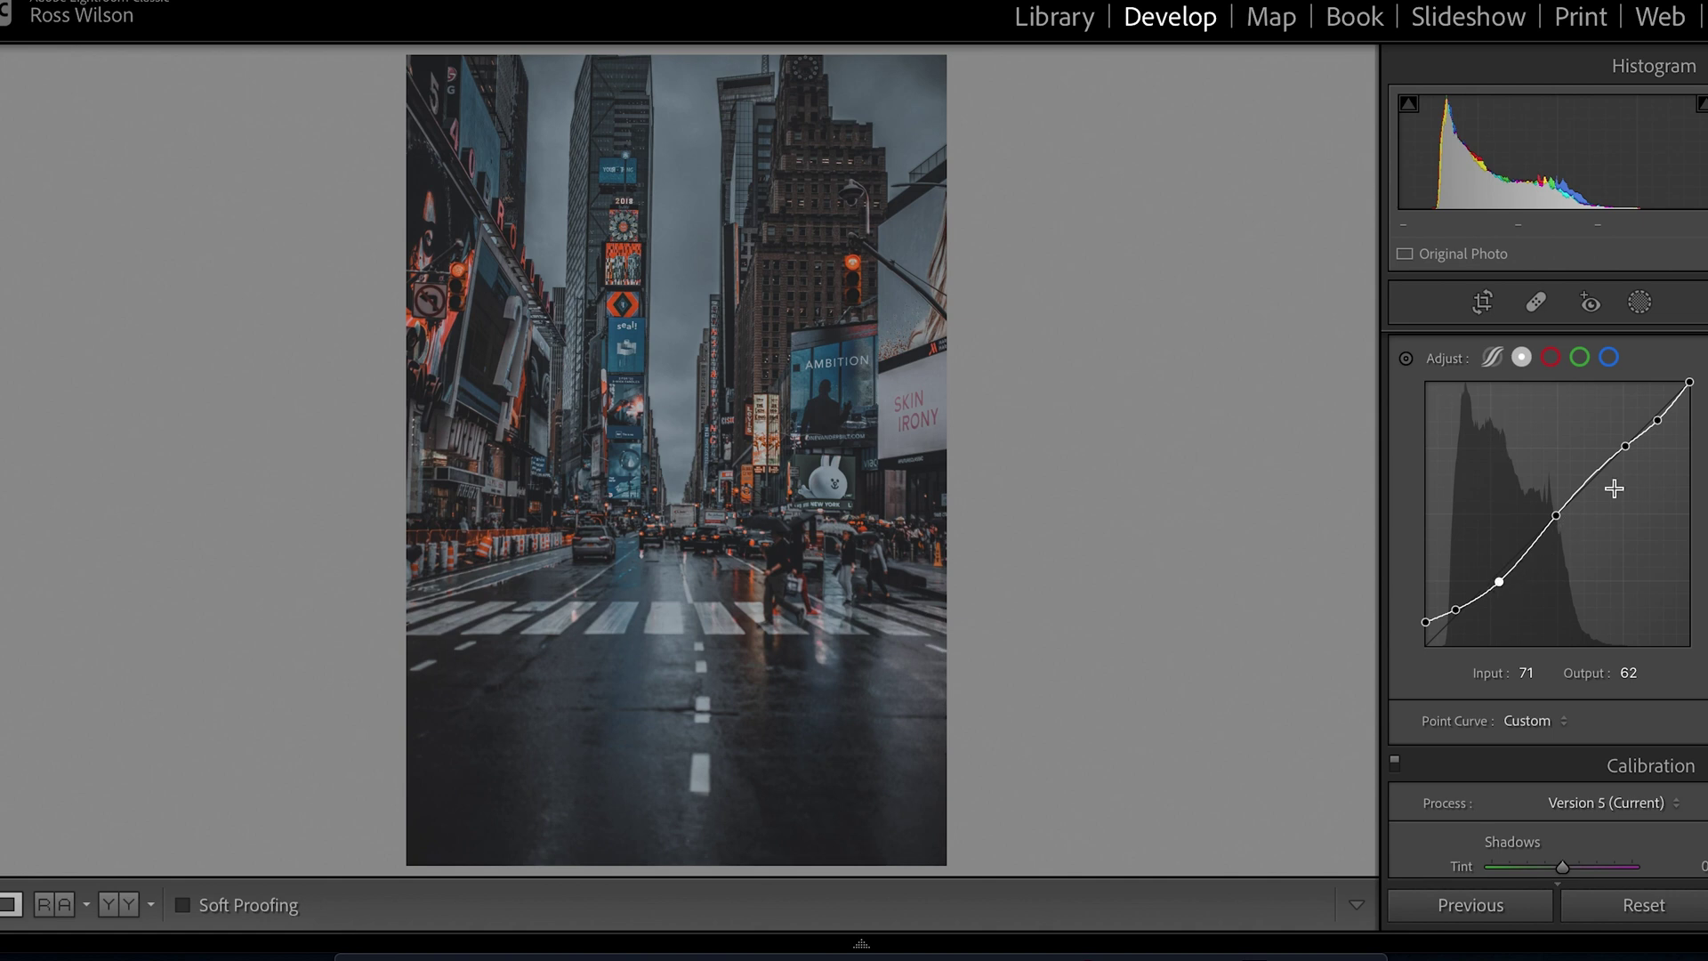
pyautogui.moveTo(1625, 451); pyautogui.dragTo(1703, 408)
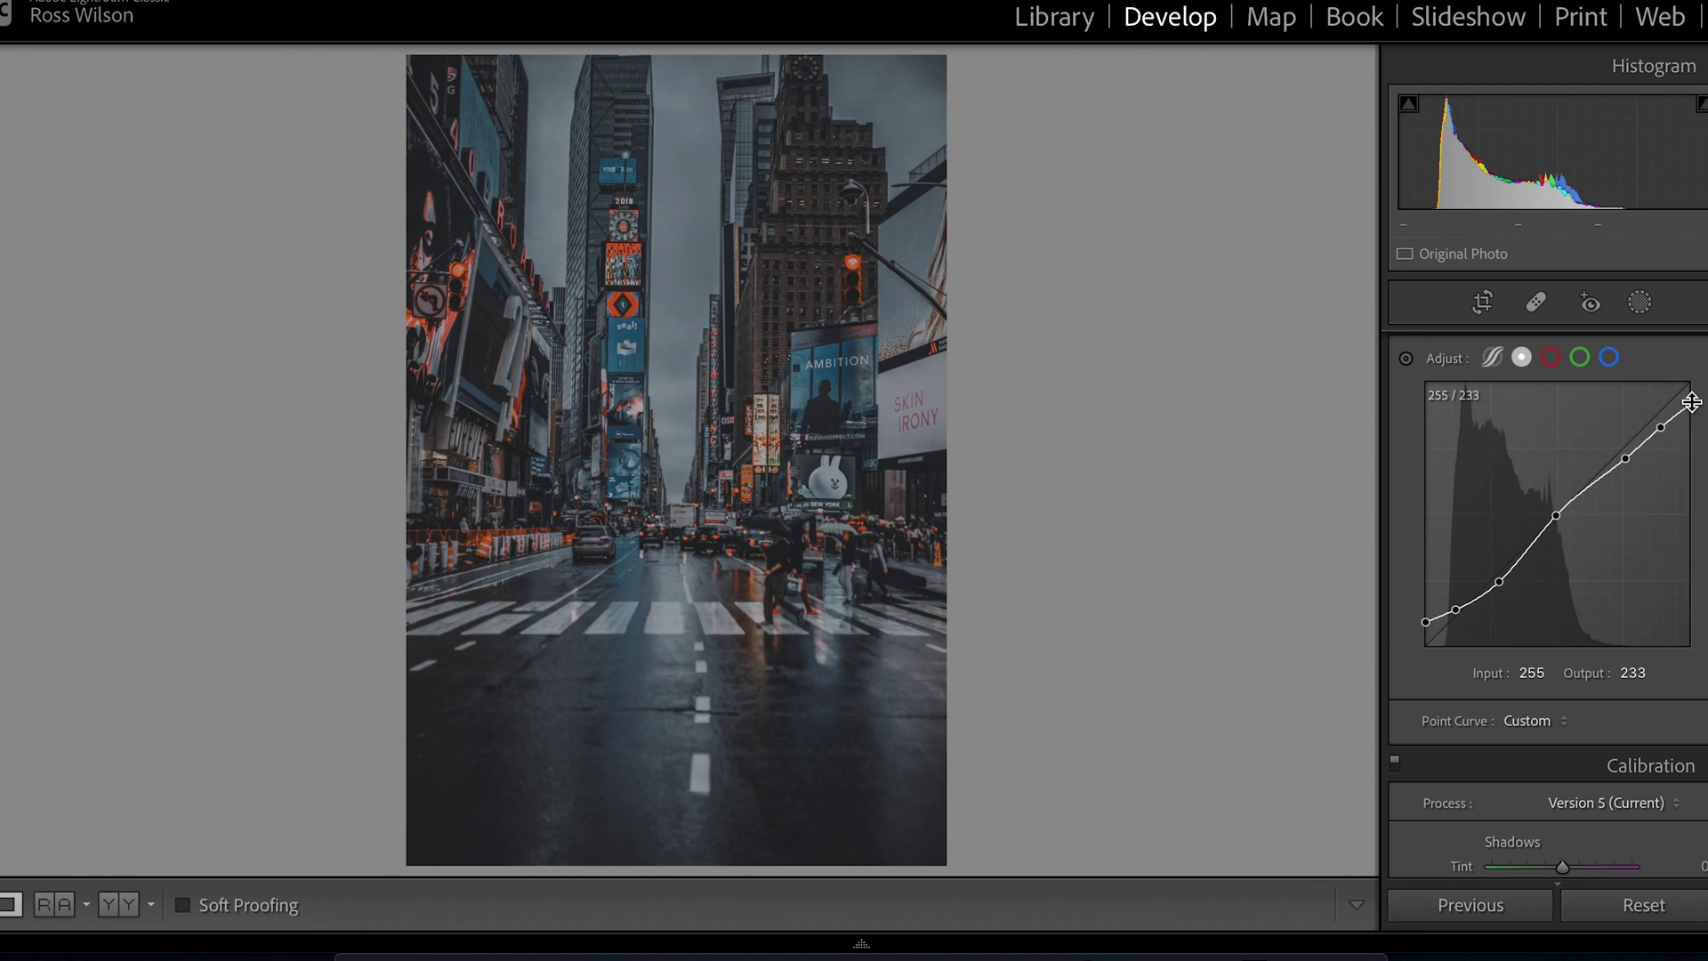
# Step: Switch the Tone Curve off and on repeatedly to compare the photo with and without the curve
pyautogui.scroll(1, 1401, 366)
pyautogui.click(1394, 350)
pyautogui.click(1395, 351)
pyautogui.click(1395, 350)
pyautogui.click(1394, 351)
pyautogui.click(1395, 351)
pyautogui.click(1394, 350)
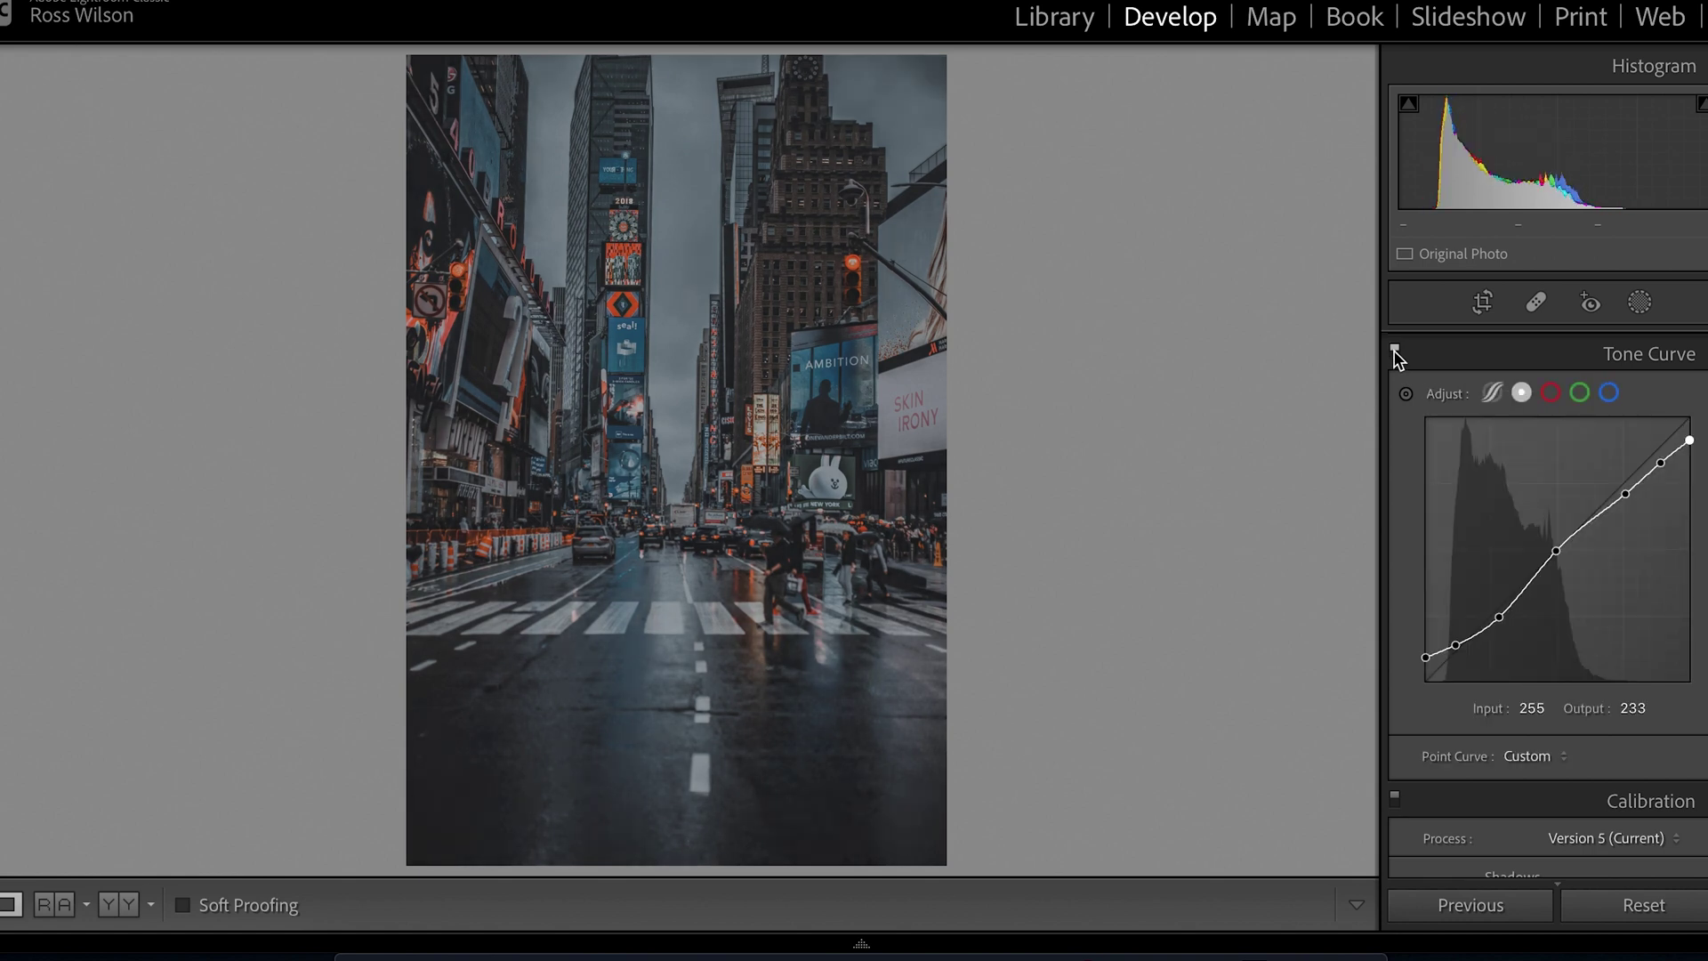
# Step: Shape the red channel curve with a highlight point at about 182/198, slightly lowered midtones and a deep shadow point at 38/10
pyautogui.click(1549, 397)
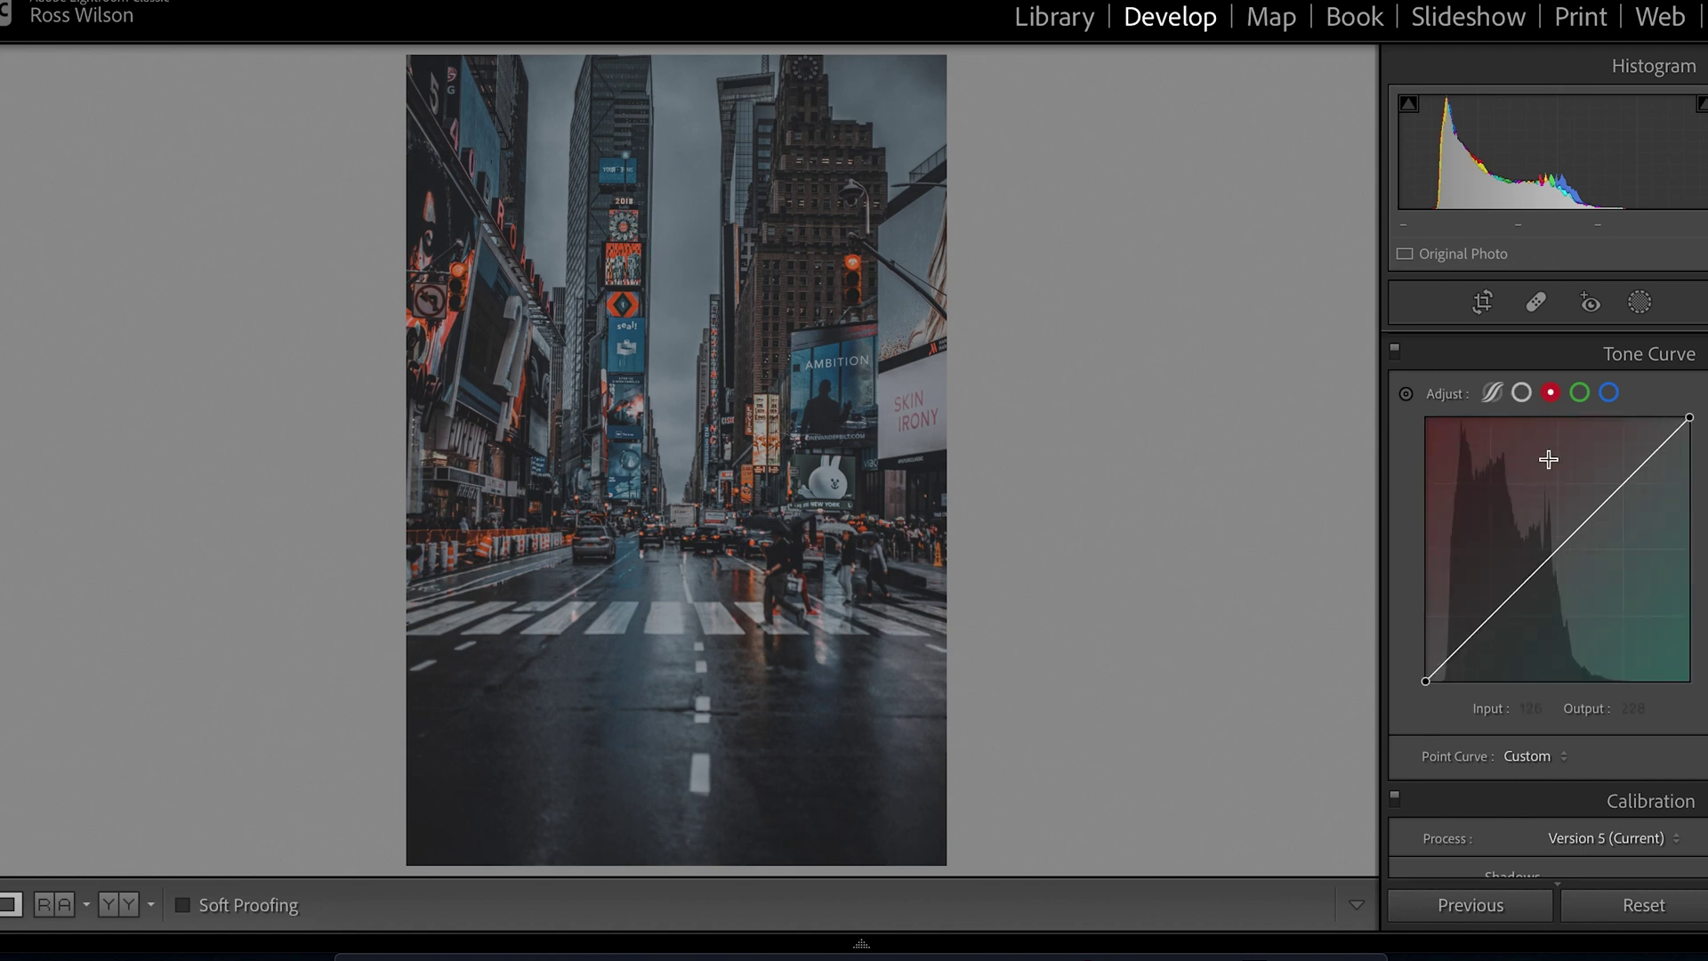
pyautogui.click(1487, 618)
pyautogui.click(1560, 552)
pyautogui.moveTo(1603, 503)
pyautogui.mouseDown()
pyautogui.moveTo(1628, 484)
pyautogui.moveTo(1615, 478)
pyautogui.mouseUp()
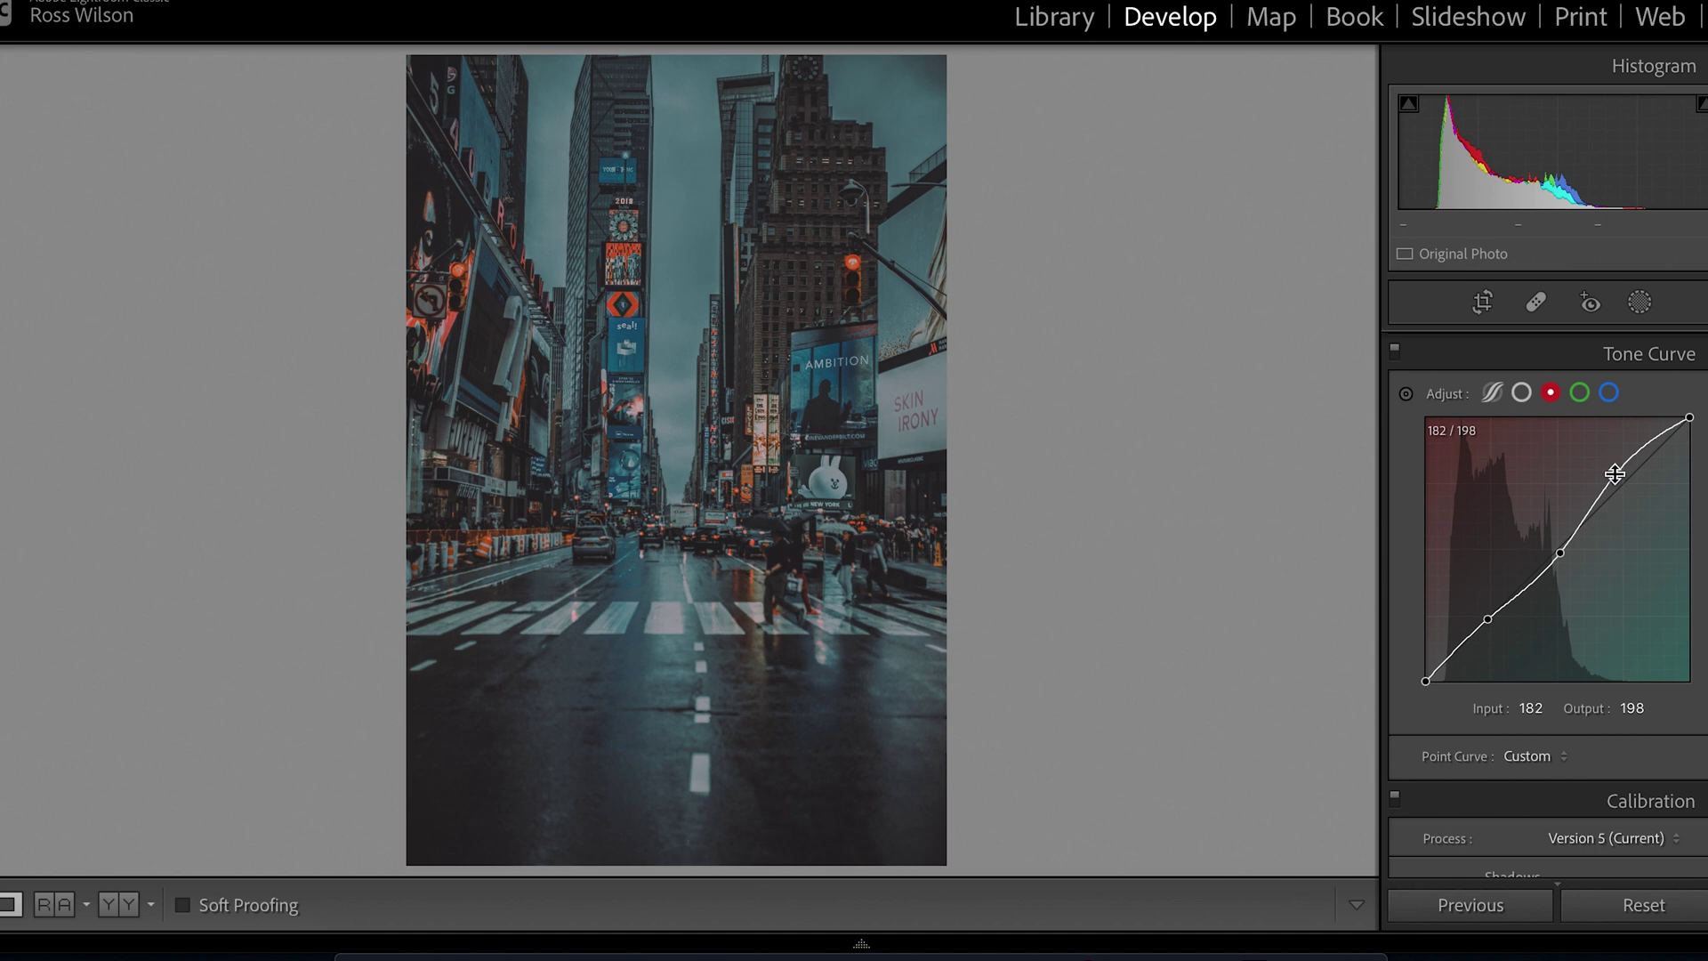
pyautogui.moveTo(1559, 554); pyautogui.dragTo(1544, 567)
pyautogui.moveTo(1488, 620); pyautogui.dragTo(1464, 671)
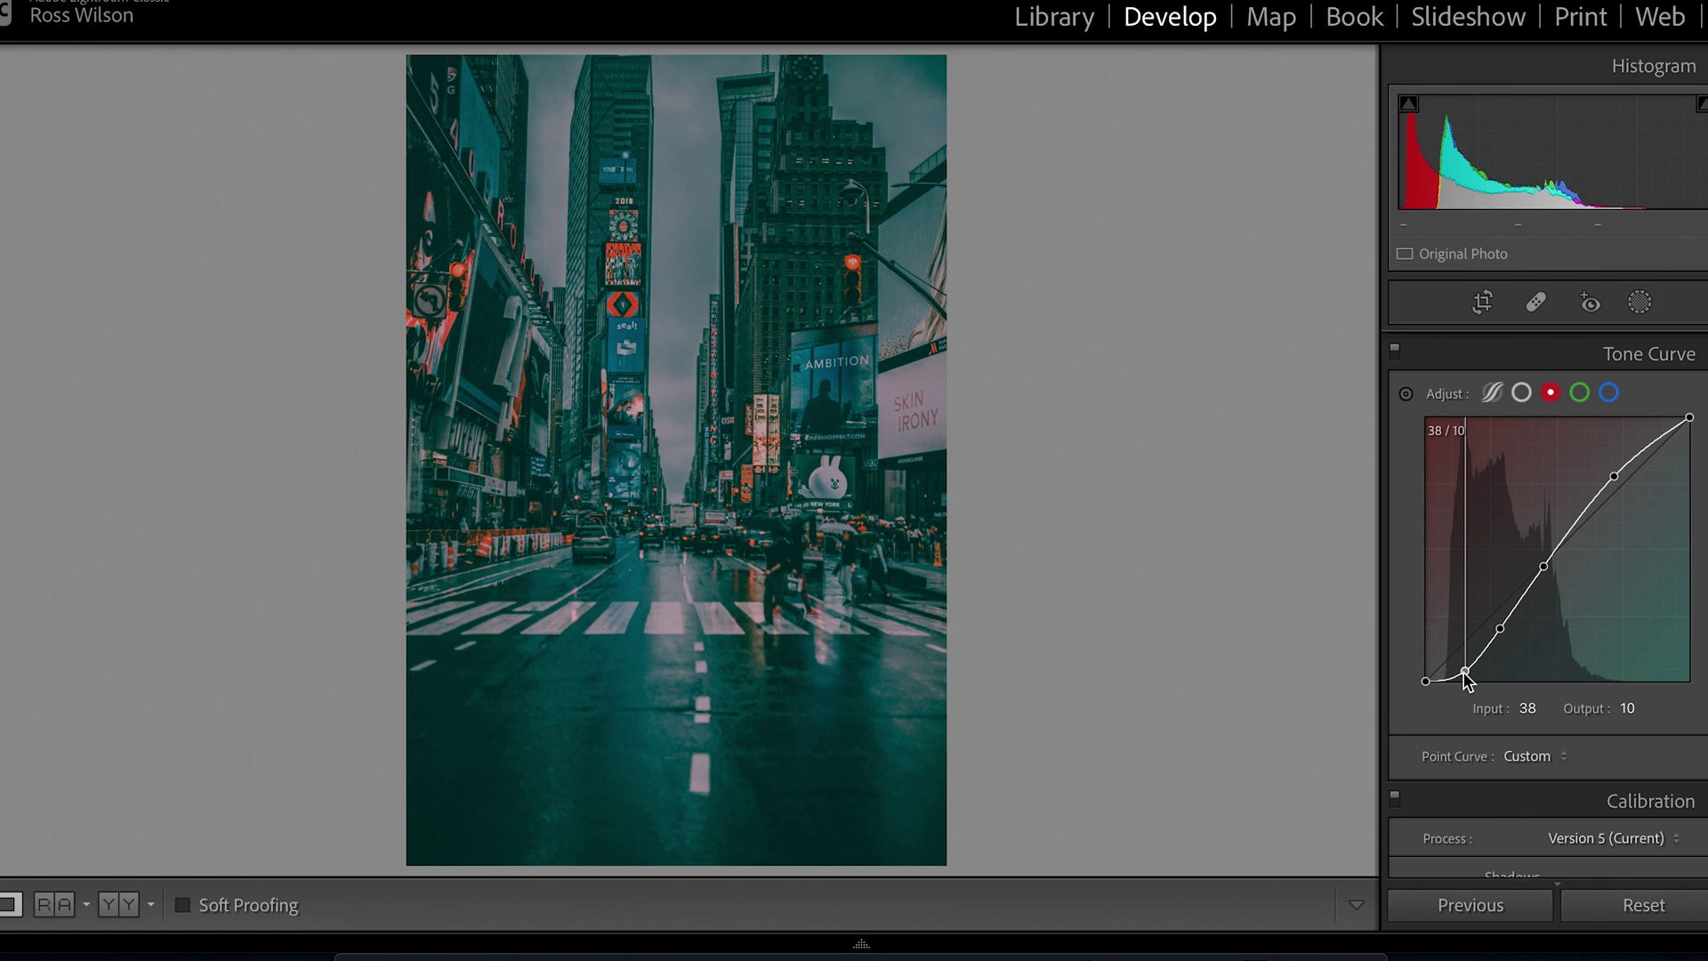
pyautogui.moveTo(1463, 673); pyautogui.dragTo(1463, 673)
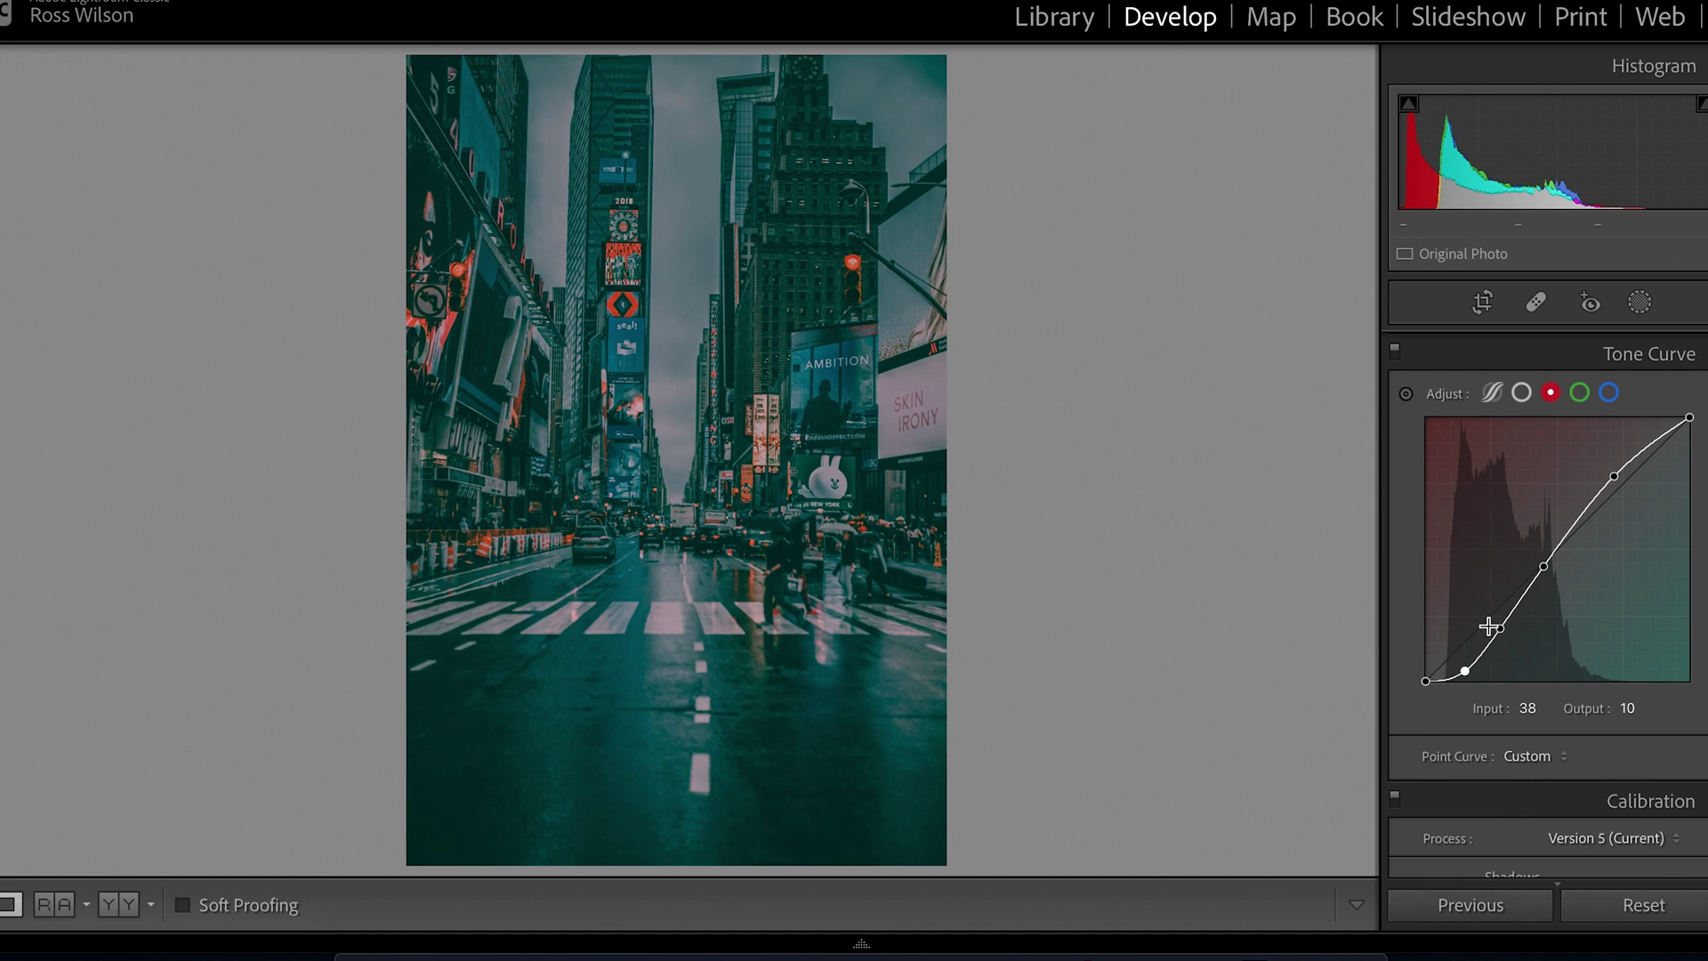
# Step: Shape the green channel curve with a shadow point at 28/8, a midpoint at 119/116 and a highlight point at 180/198
pyautogui.click(1581, 394)
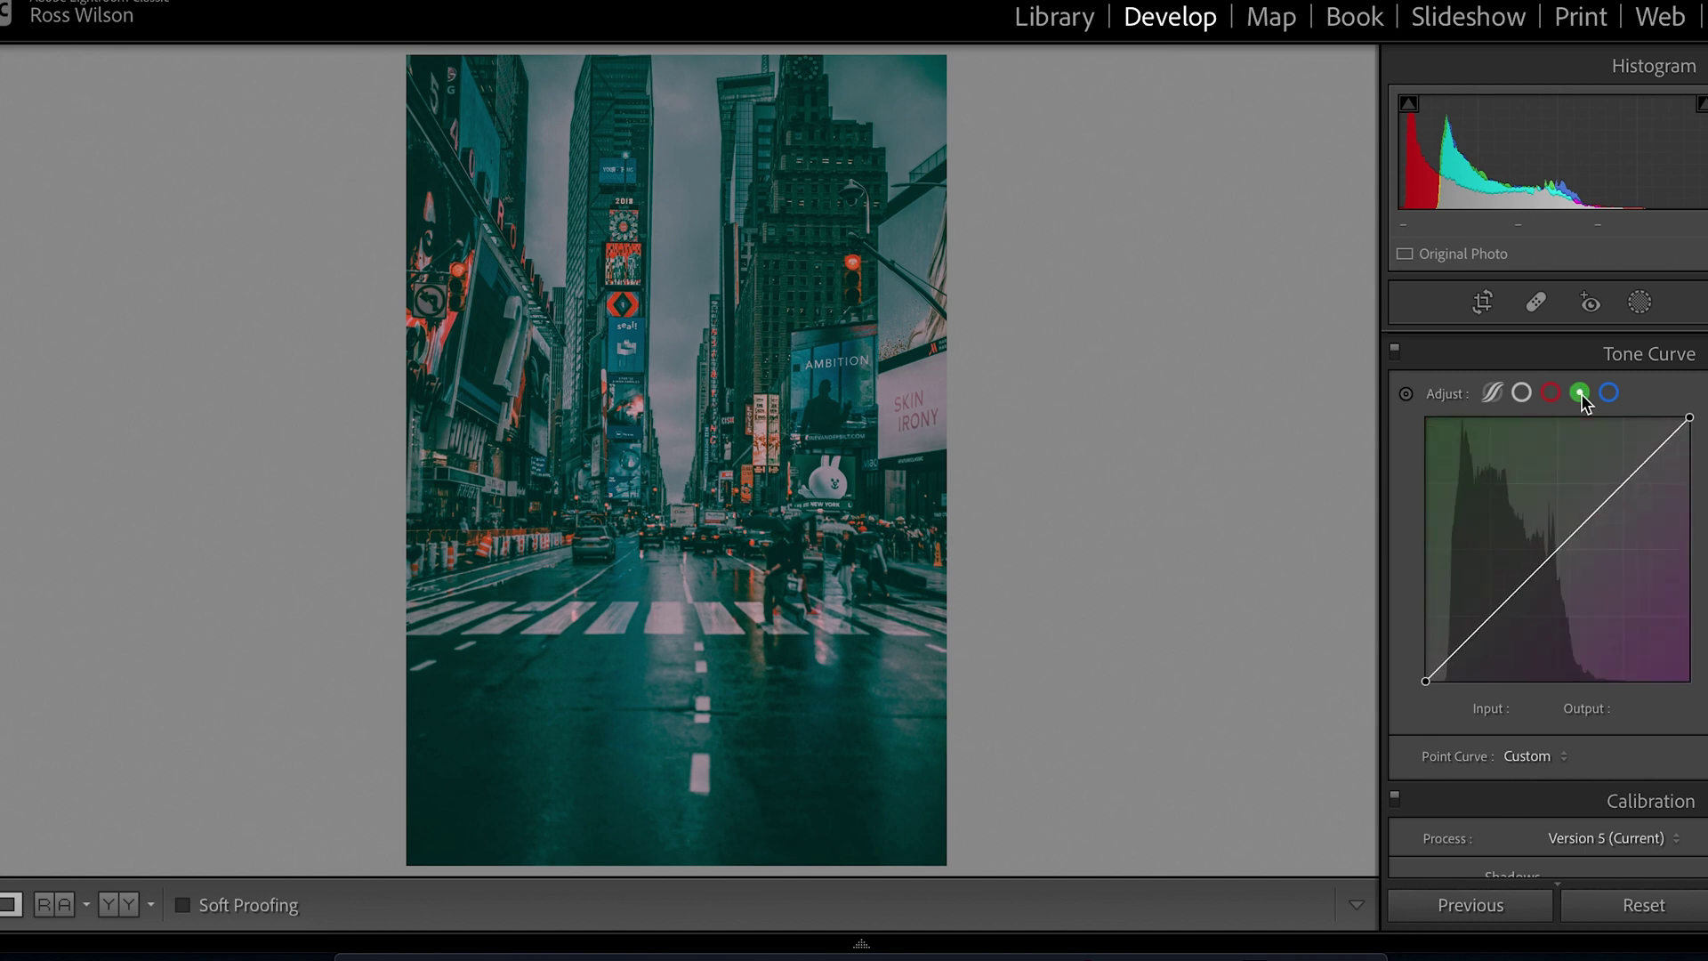
pyautogui.click(1556, 551)
pyautogui.click(1492, 616)
pyautogui.click(1621, 484)
pyautogui.moveTo(1557, 551); pyautogui.dragTo(1547, 559)
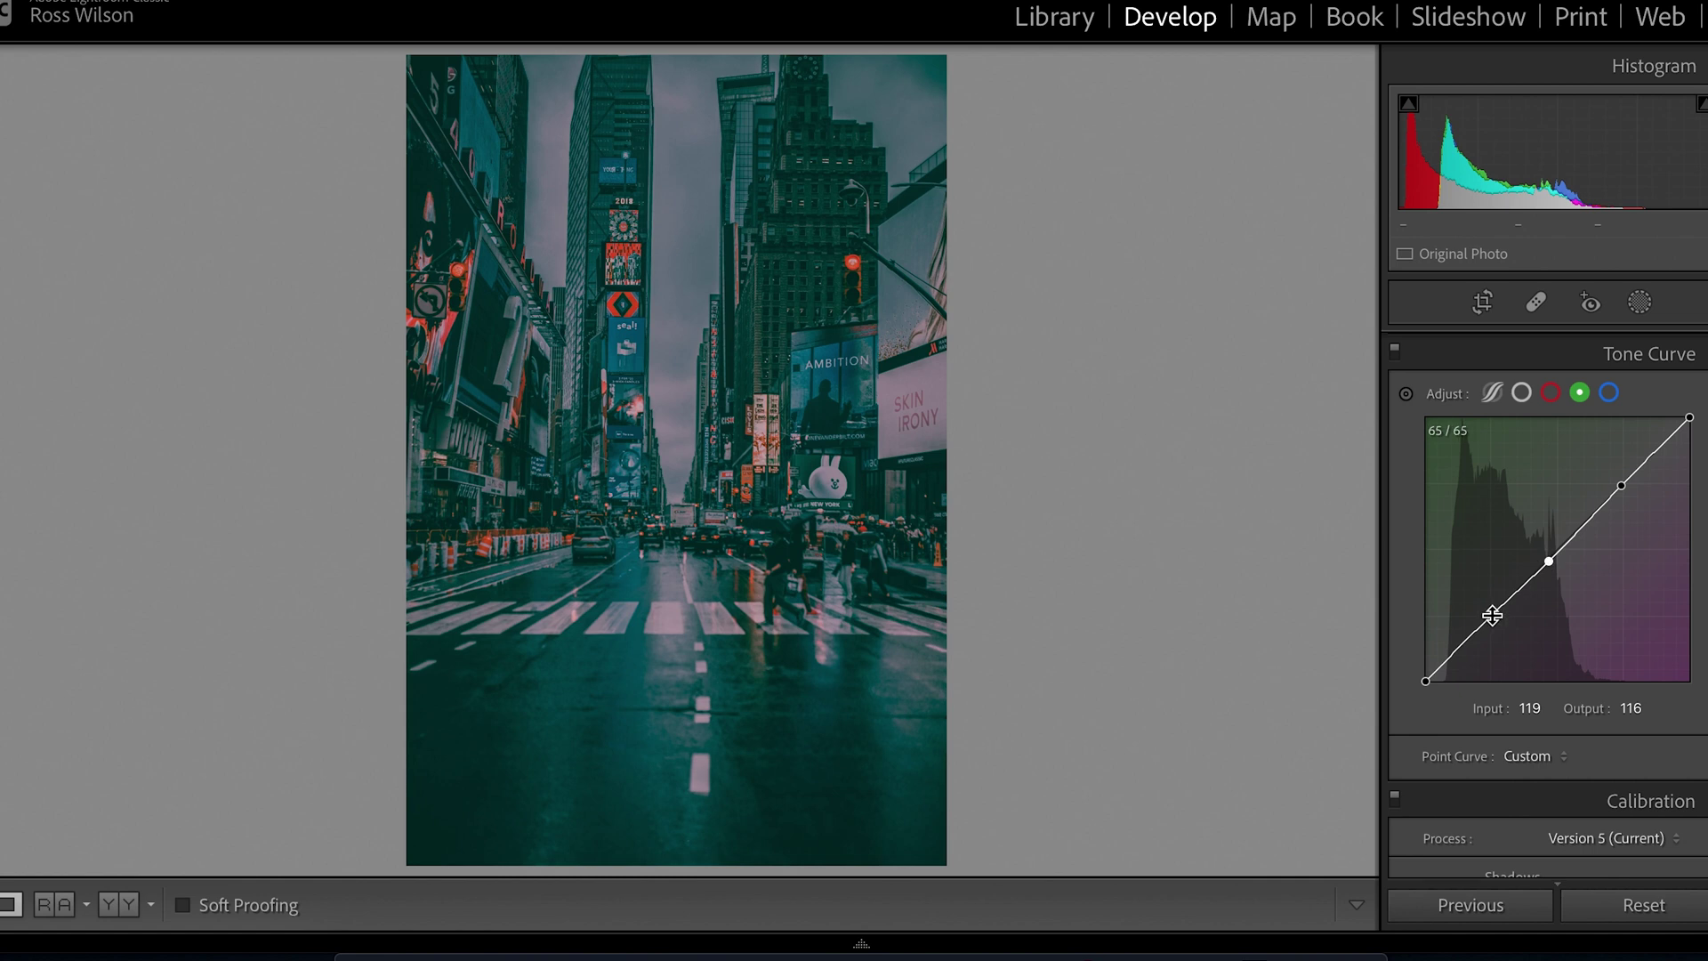
pyautogui.moveTo(1491, 614); pyautogui.dragTo(1453, 676)
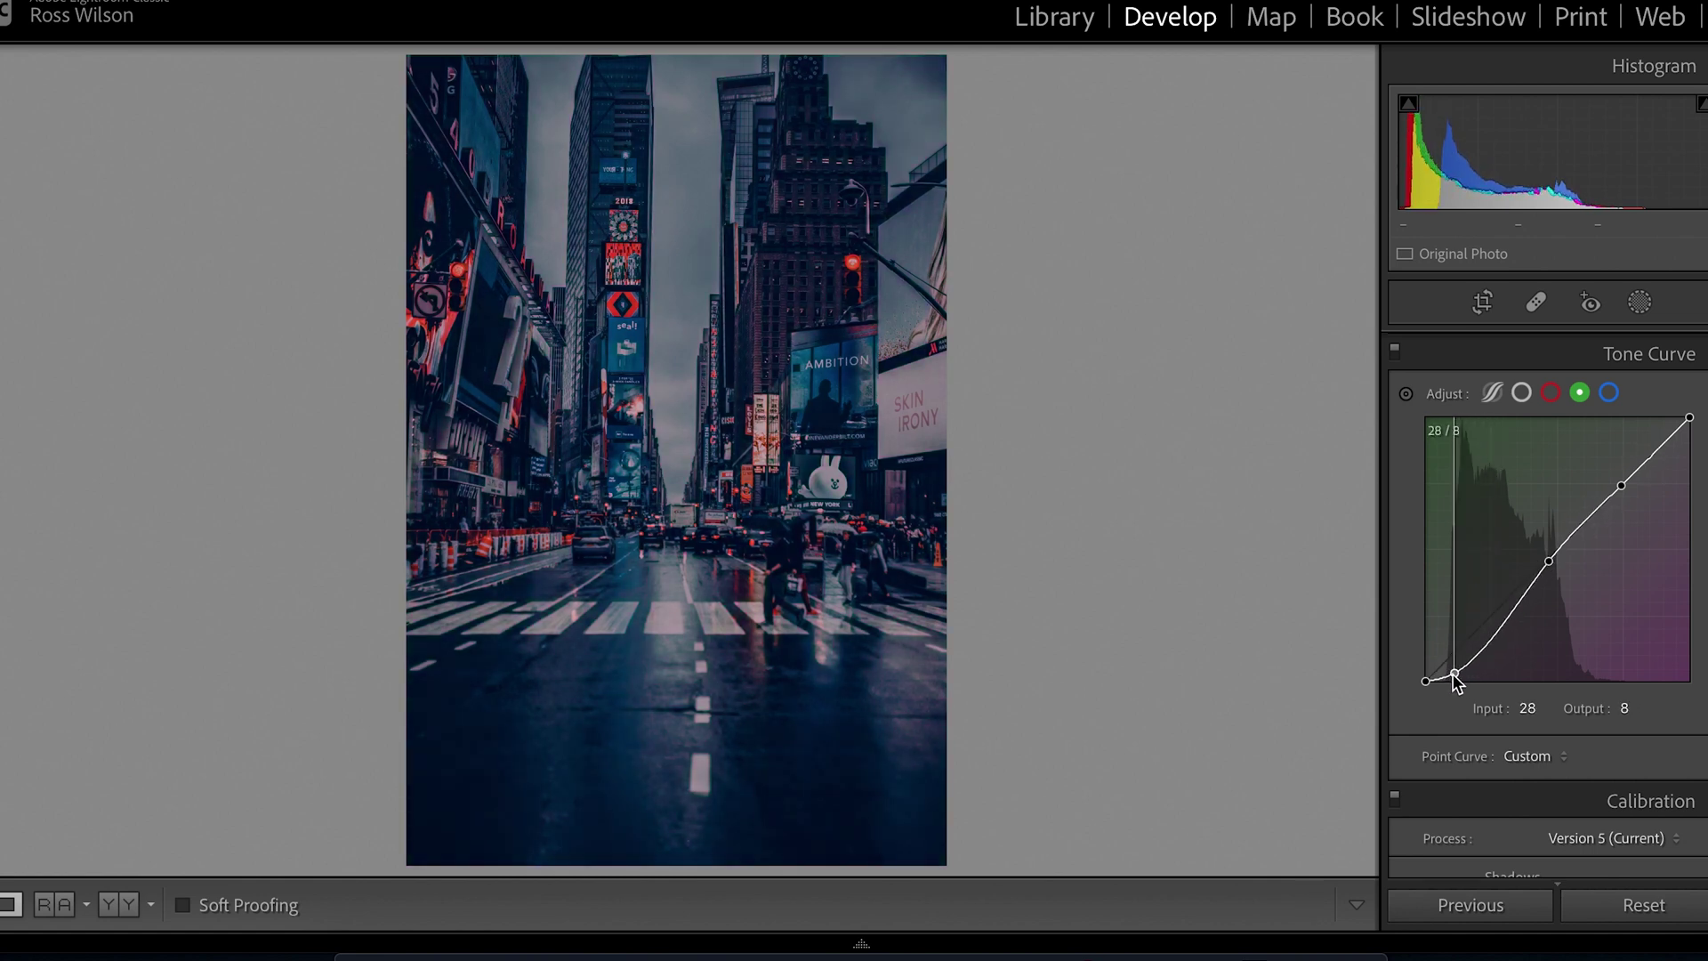
pyautogui.click(1620, 487)
pyautogui.moveTo(1620, 486); pyautogui.dragTo(1614, 476)
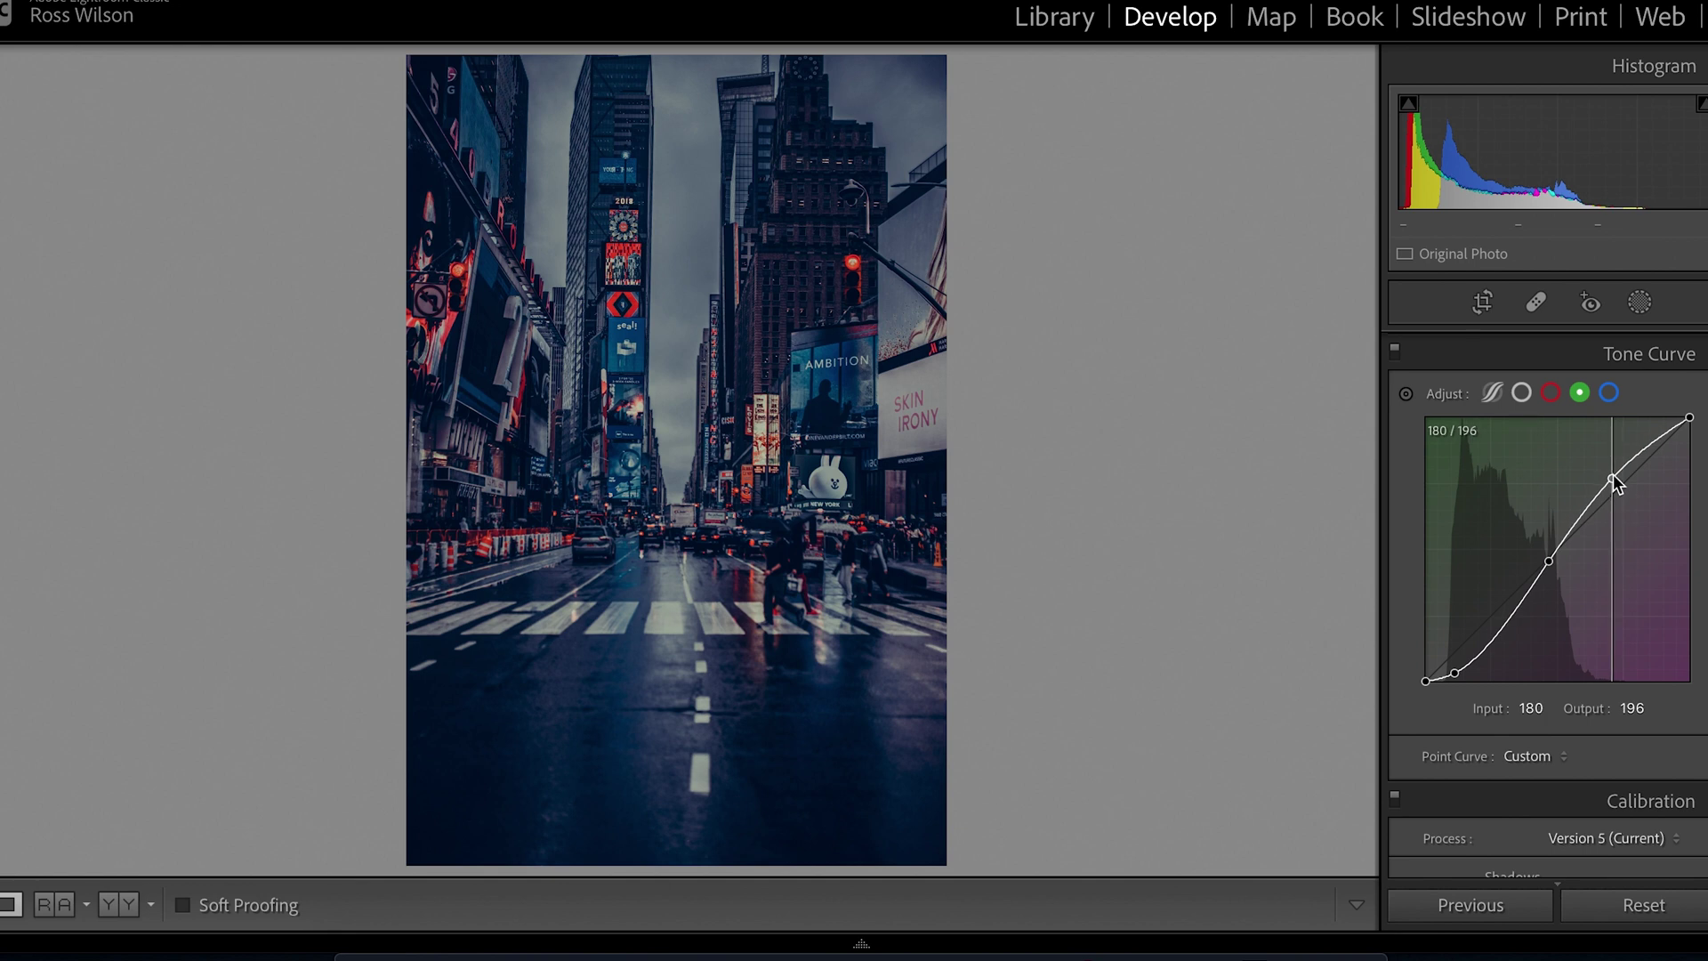
pyautogui.moveTo(1612, 476); pyautogui.dragTo(1612, 473)
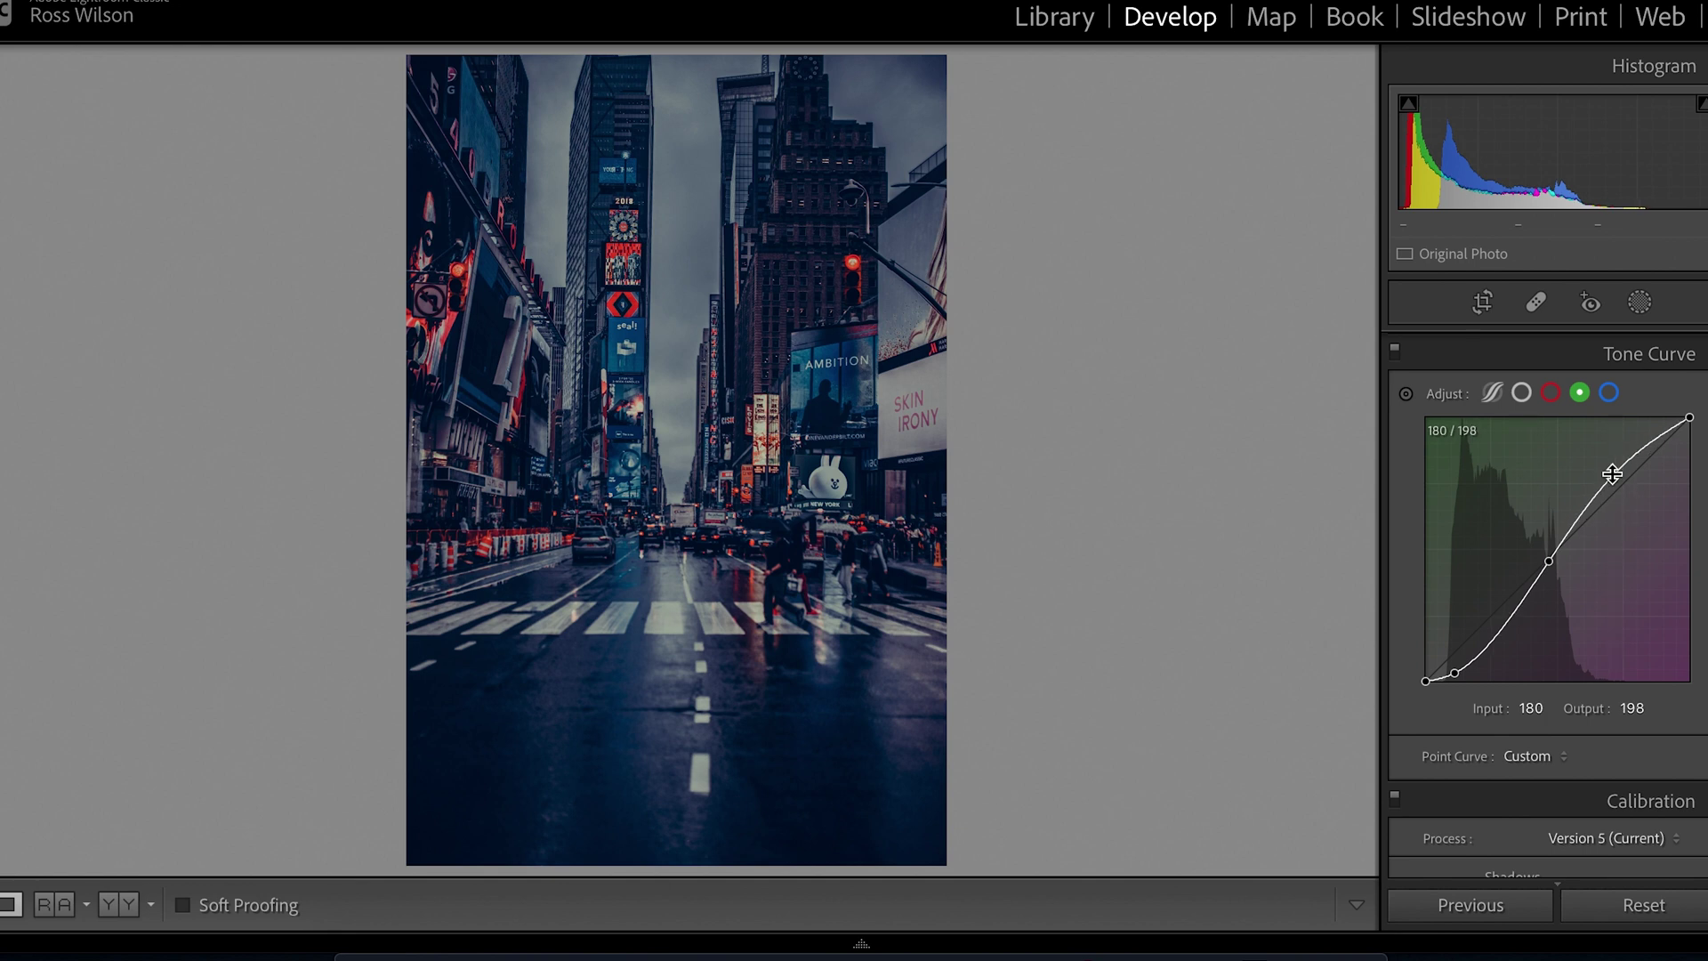
# Step: Shape the blue channel curve with shadow points at 30/17 and 83/66, a fixed midpoint and a highlight point at 180/196
pyautogui.click(1609, 395)
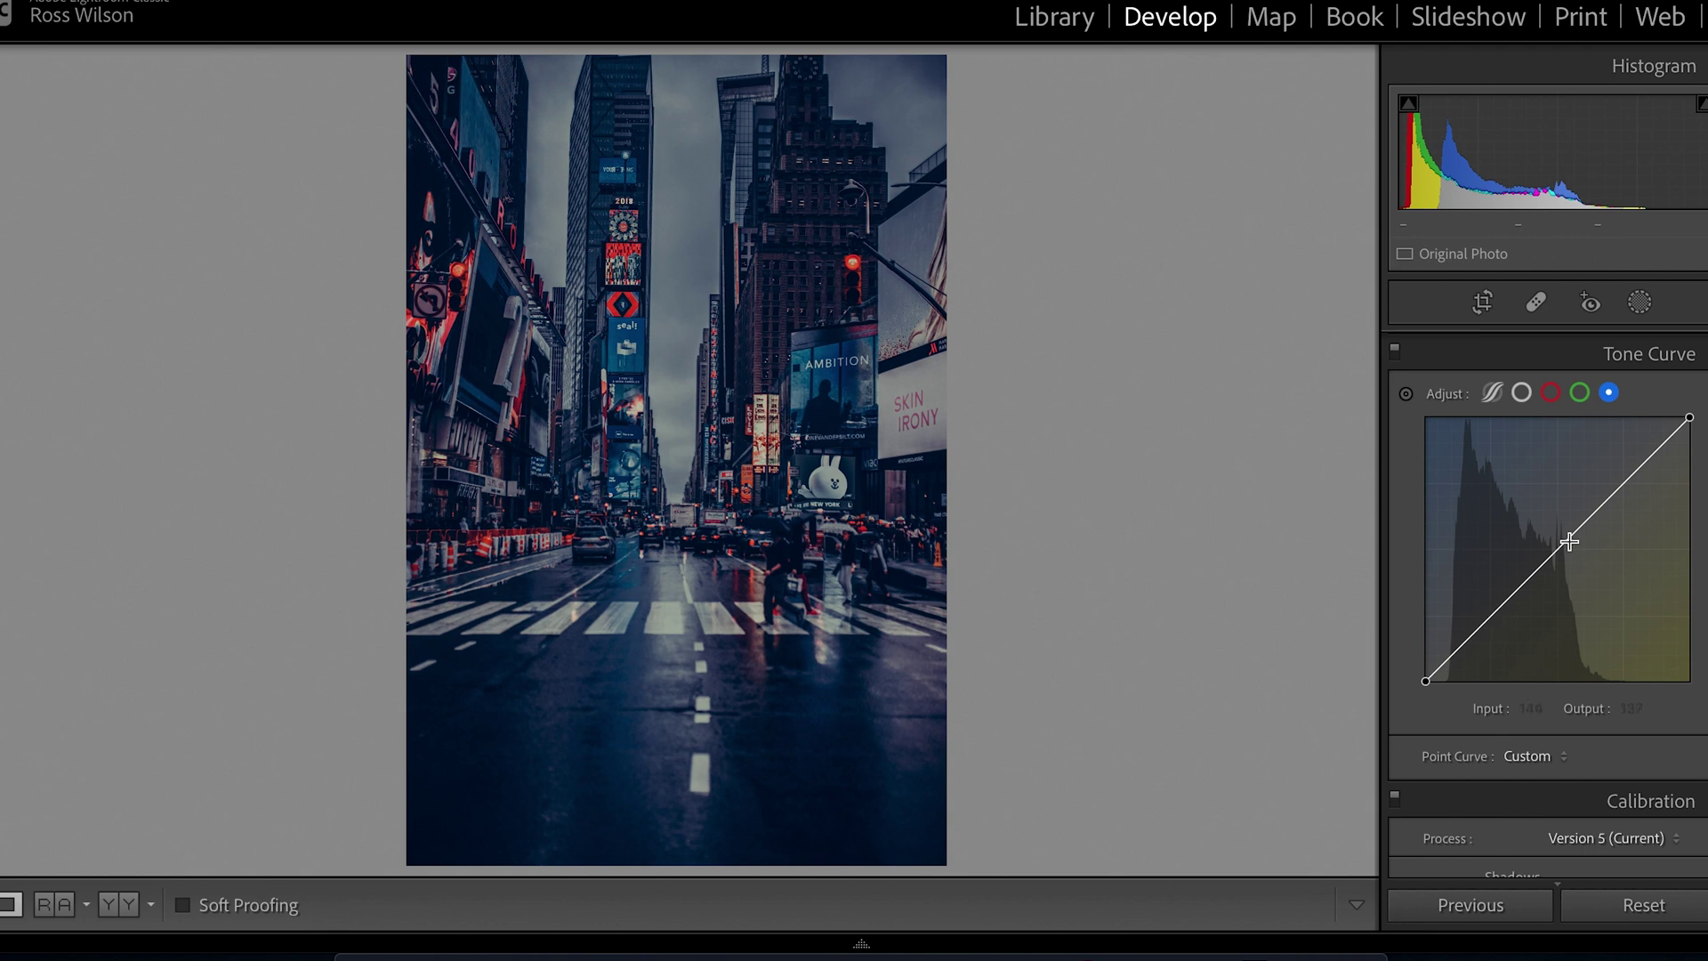
pyautogui.click(1547, 561)
pyautogui.click(1614, 491)
pyautogui.click(1461, 644)
pyautogui.moveTo(1613, 492); pyautogui.dragTo(1611, 475)
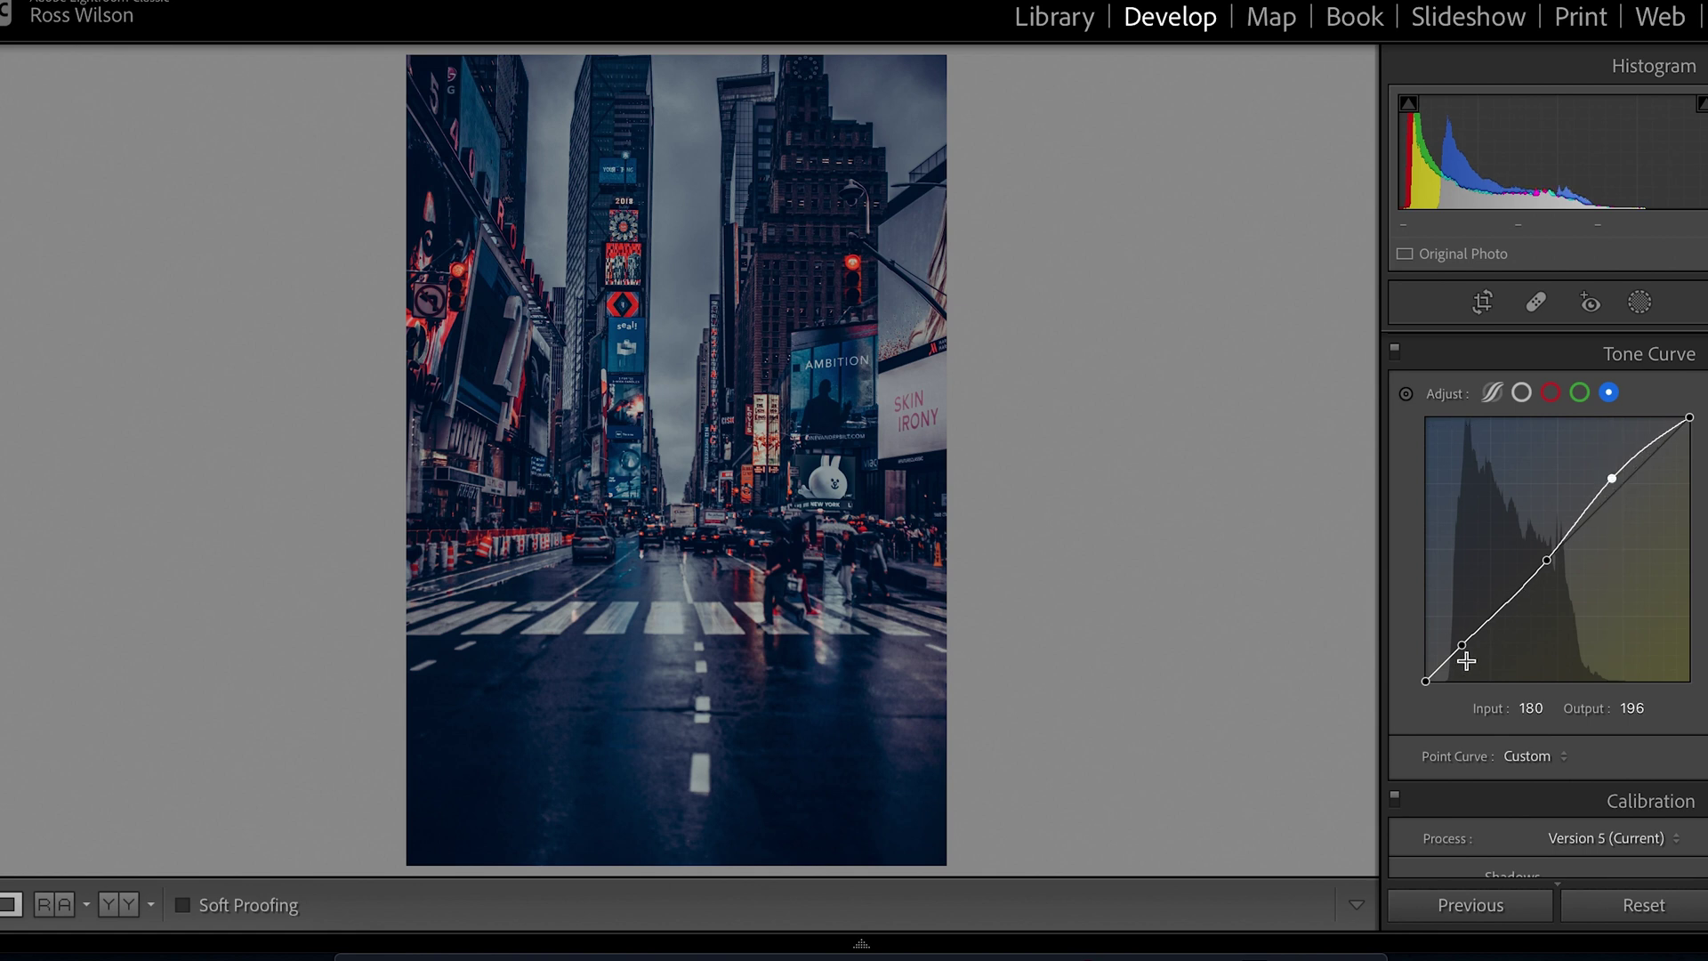
pyautogui.moveTo(1465, 648)
pyautogui.mouseDown()
pyautogui.moveTo(1459, 670)
pyautogui.moveTo(1443, 648)
pyautogui.moveTo(1460, 687)
pyautogui.moveTo(1453, 661)
pyautogui.mouseUp()
pyautogui.click(1504, 619)
pyautogui.moveTo(1504, 619); pyautogui.dragTo(1511, 614)
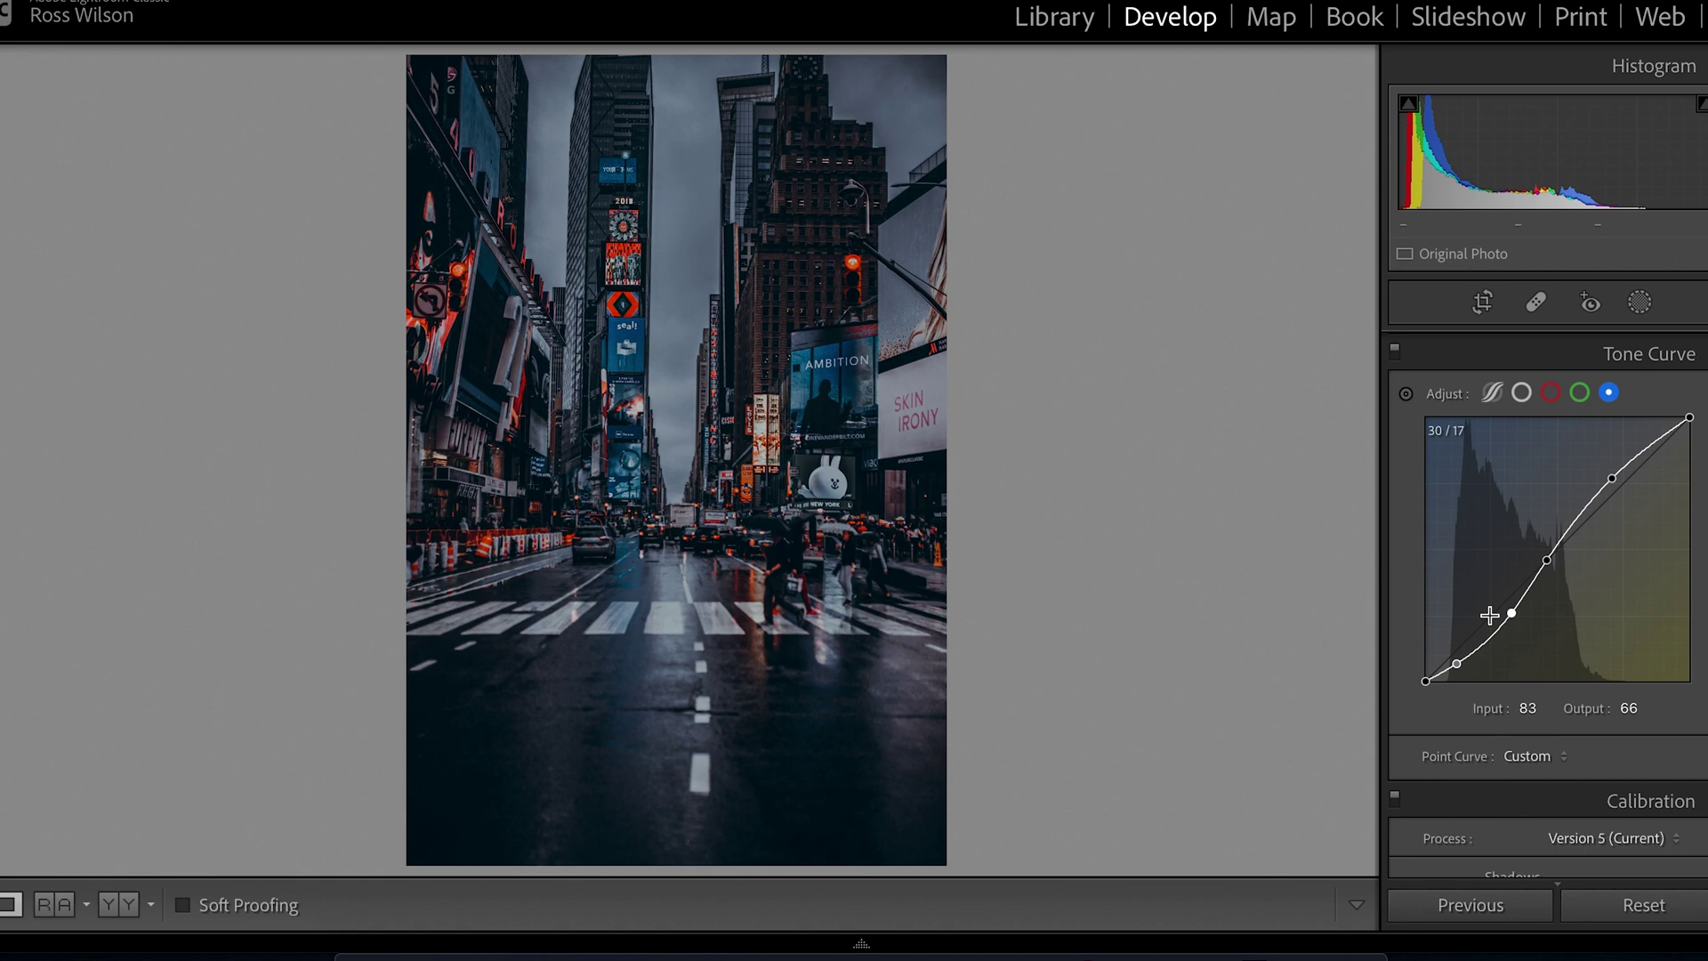
# Step: Refine the green curve's shadow point to 32/15 and the red curve's highlight point to 180/197 and midpoint to 114/108
pyautogui.click(1580, 393)
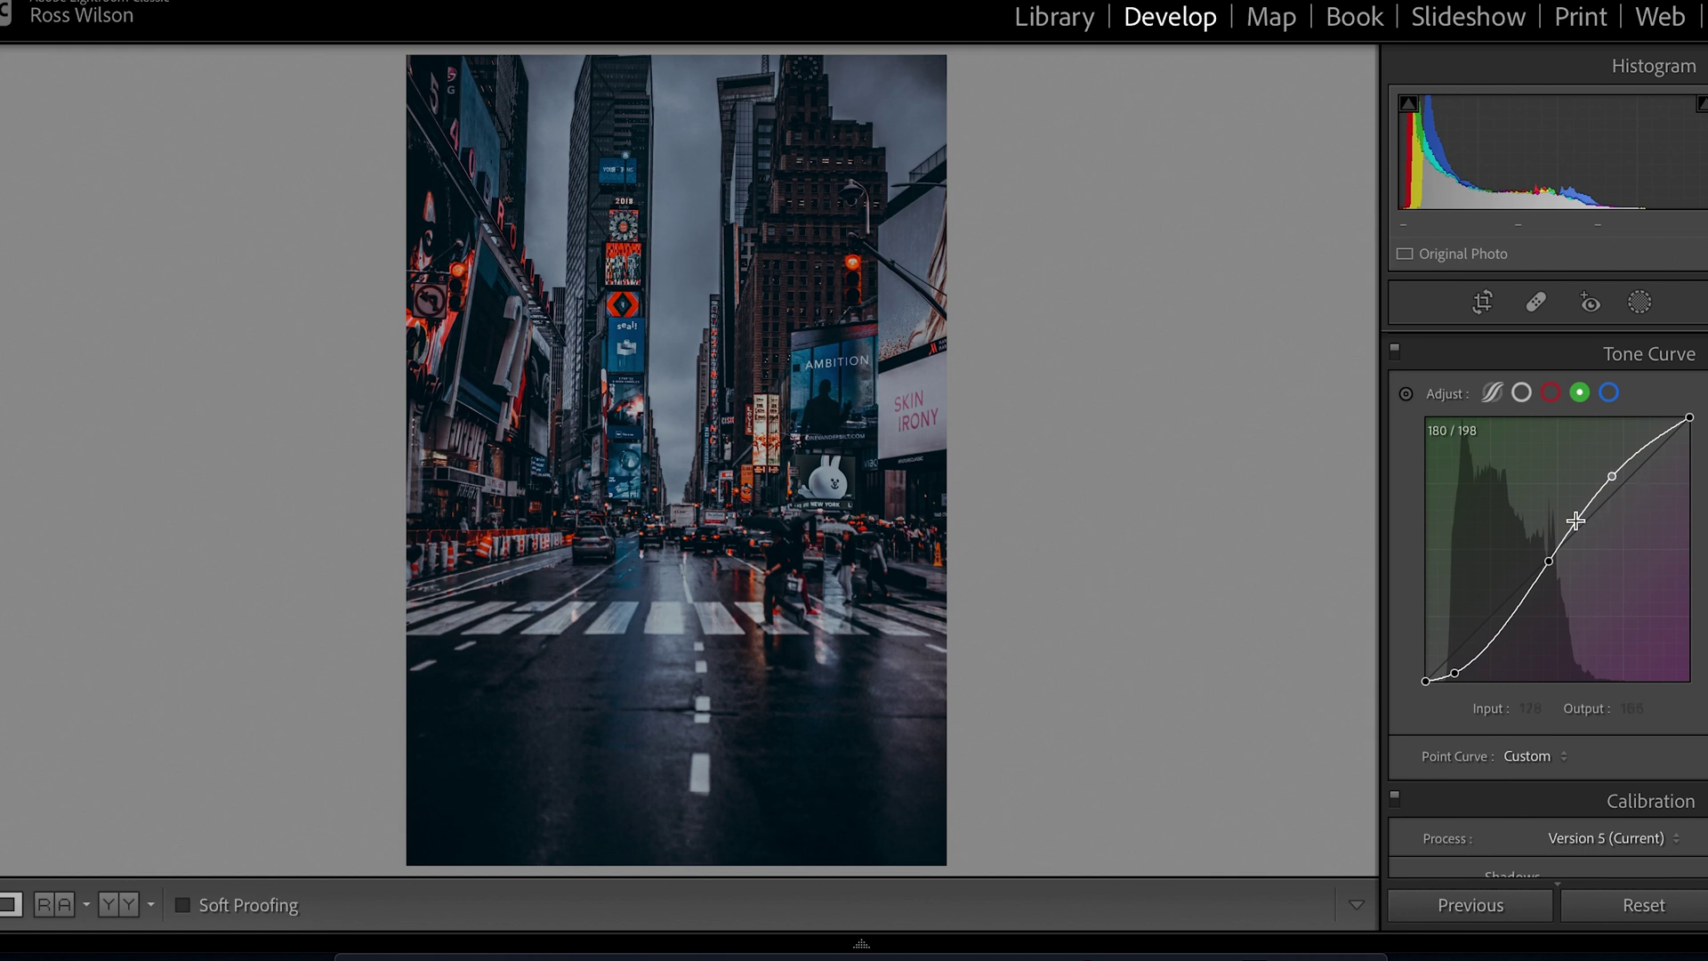
pyautogui.moveTo(1457, 674); pyautogui.dragTo(1459, 677)
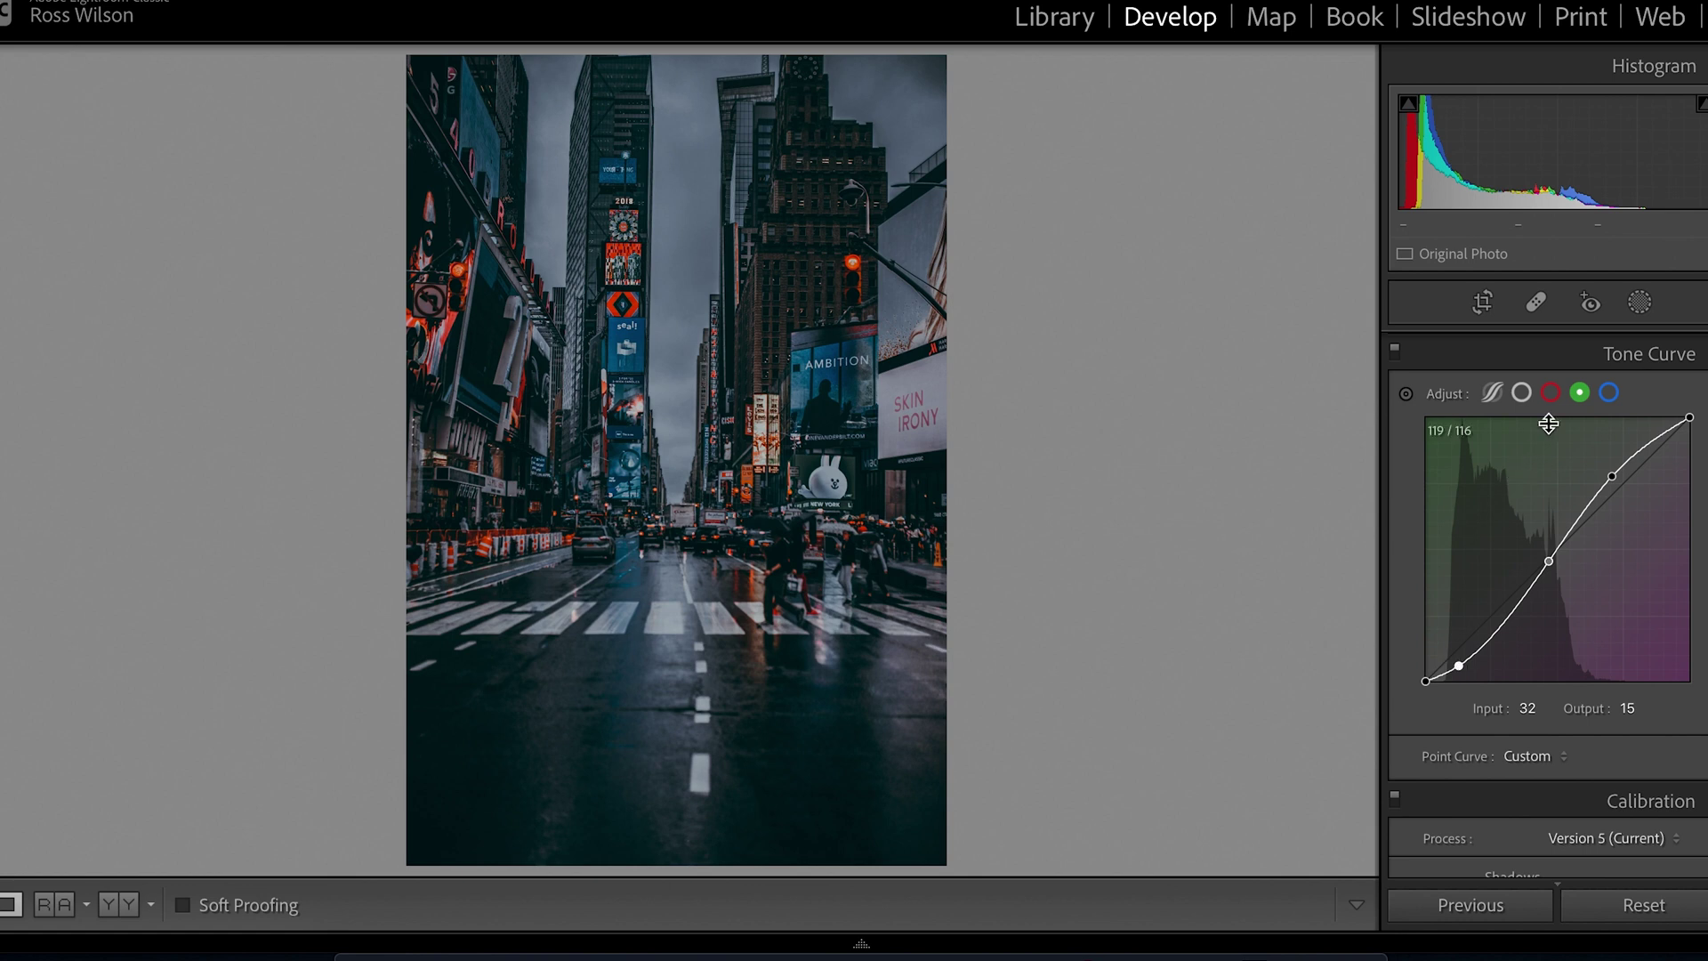
pyautogui.click(1550, 393)
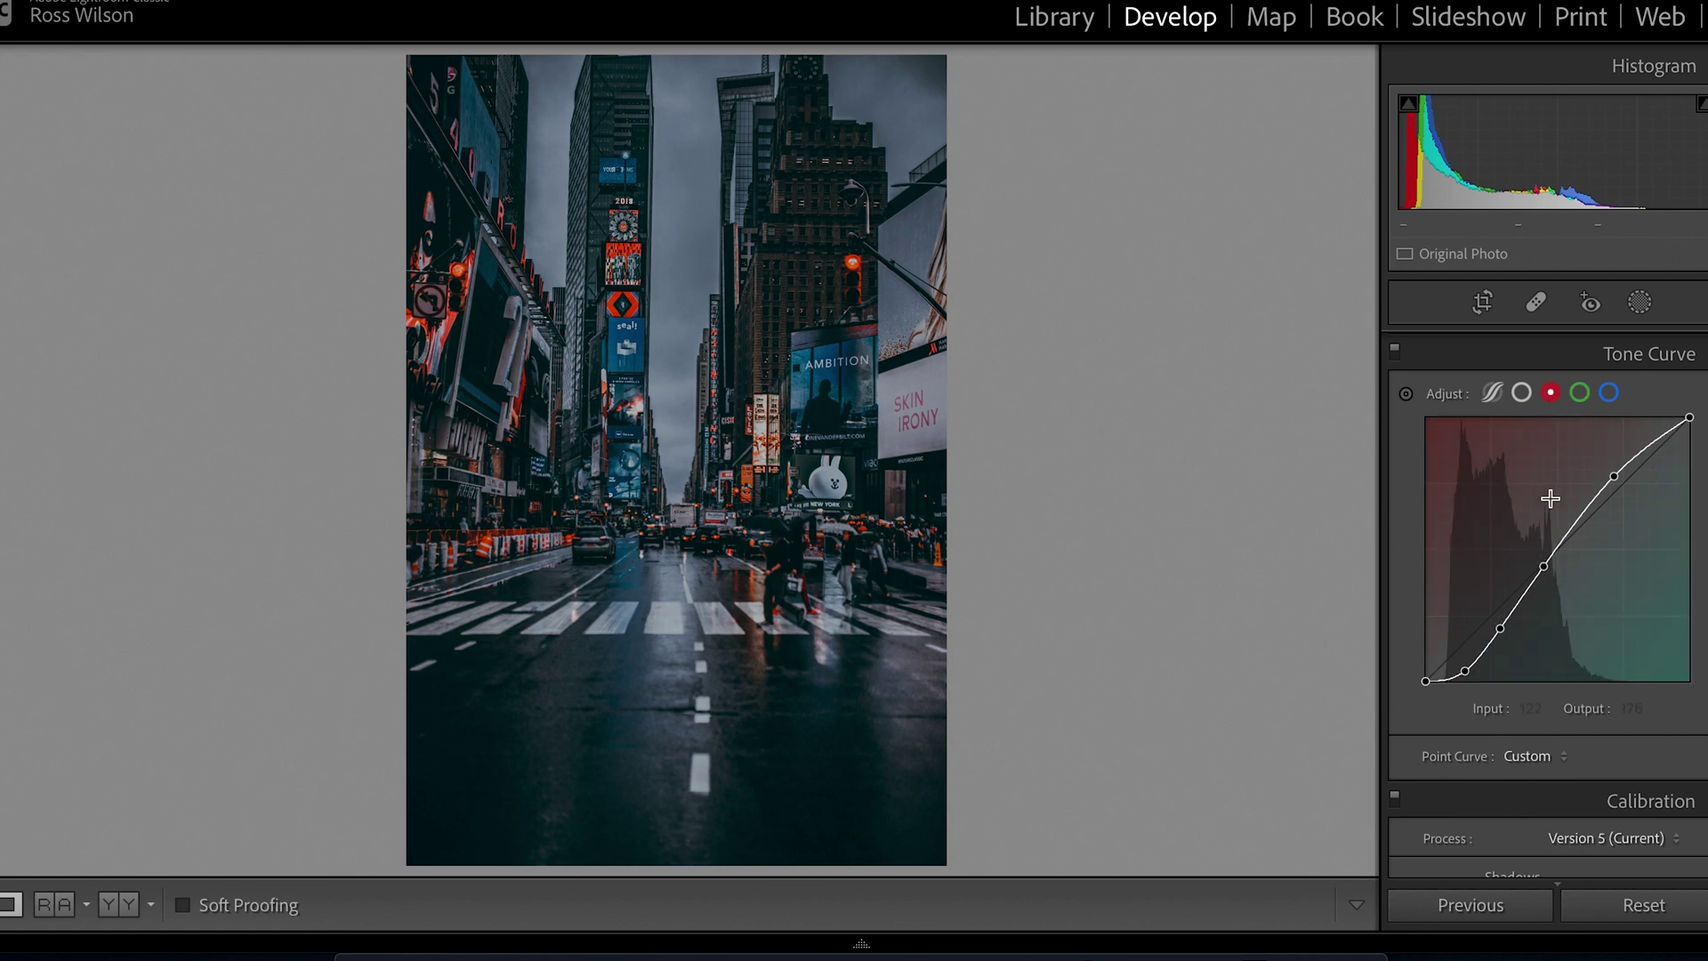
pyautogui.click(1614, 478)
pyautogui.moveTo(1613, 477); pyautogui.dragTo(1611, 475)
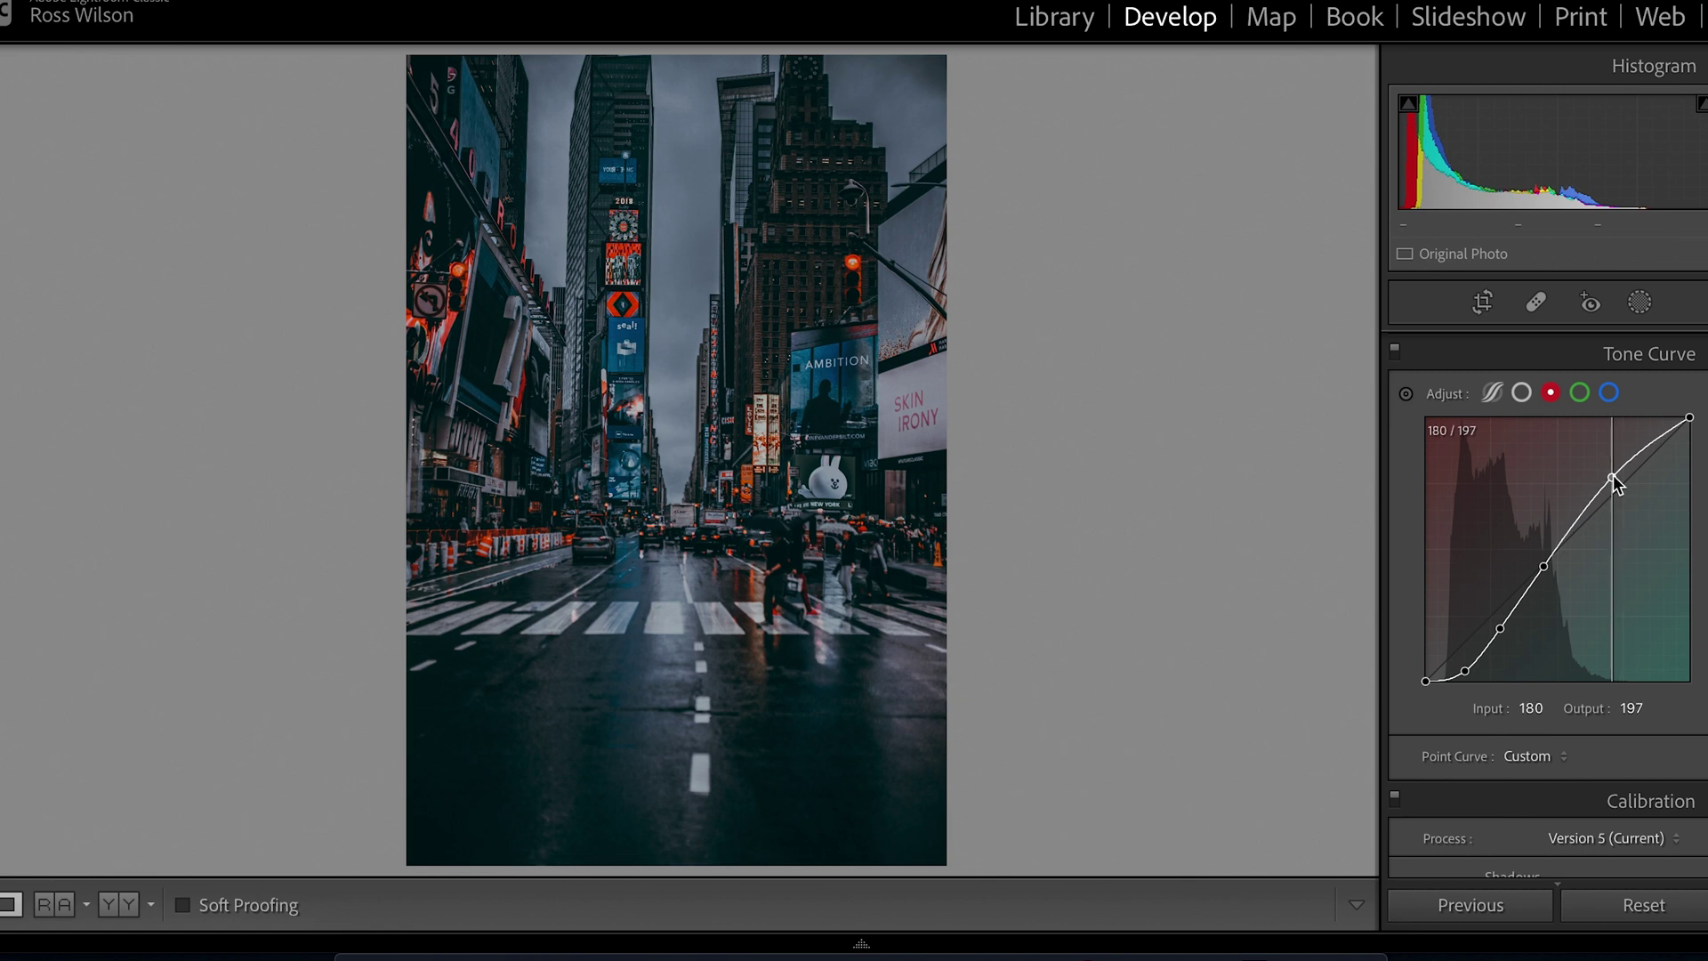
pyautogui.click(1544, 567)
pyautogui.moveTo(1544, 567); pyautogui.dragTo(1543, 570)
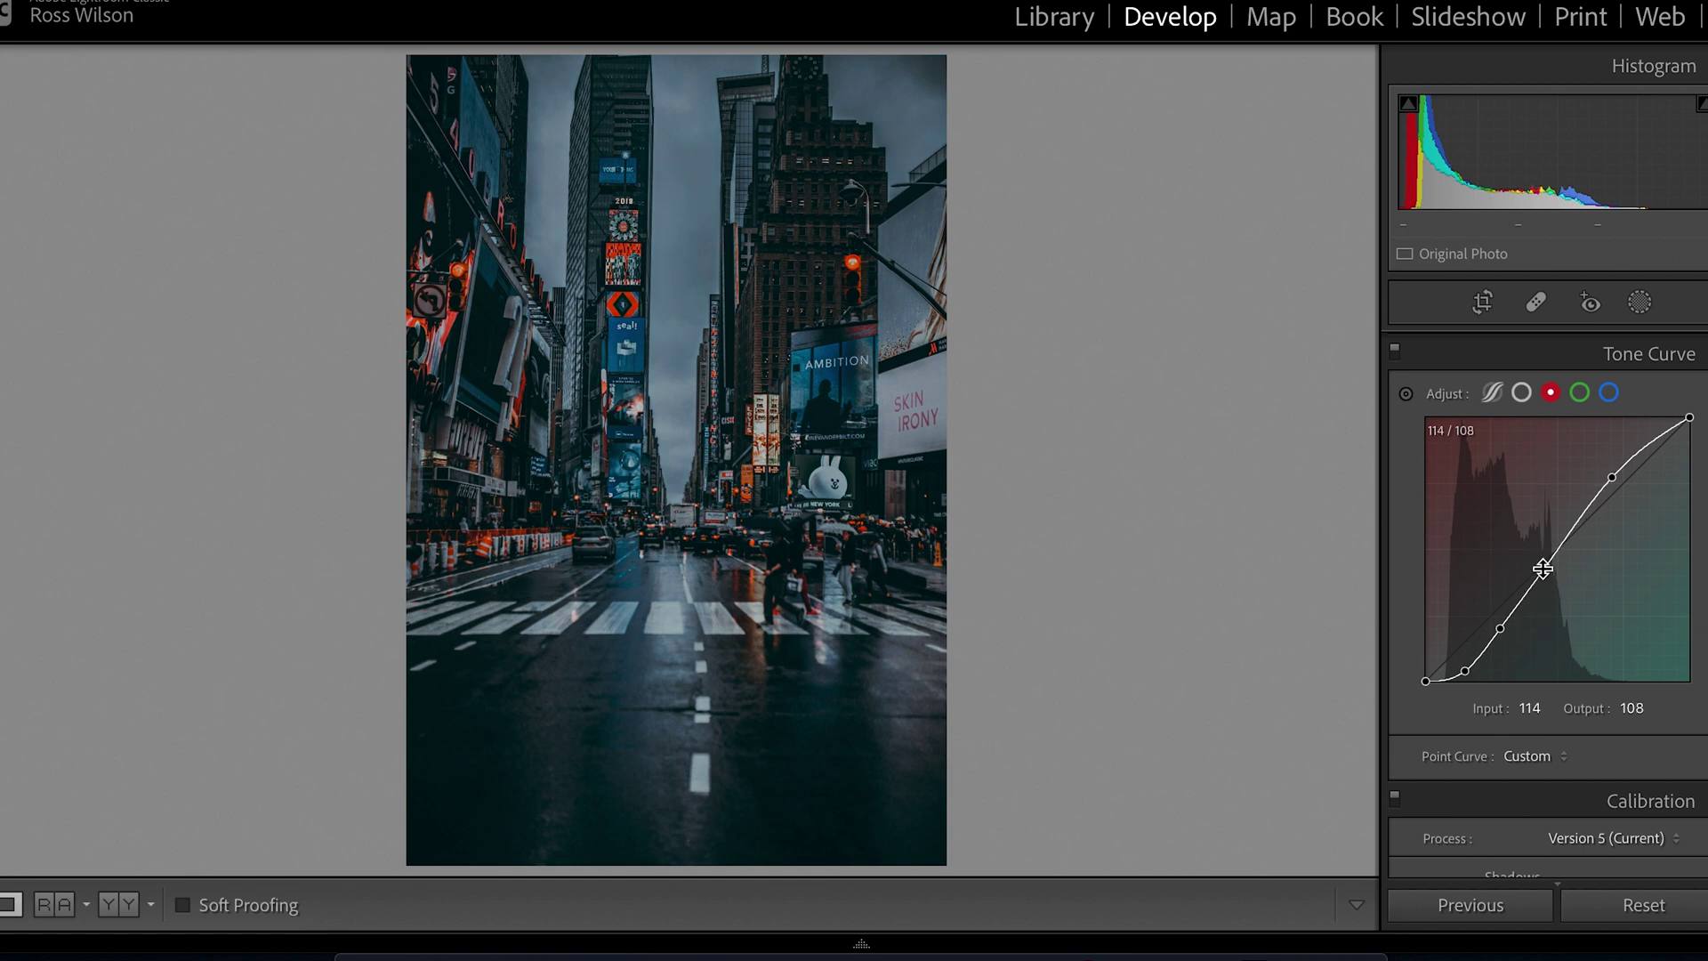
# Step: Move the overall point curve's midpoint to 128/124 and set the parametric regions to lights -7, darks -7 and shadows +8
pyautogui.click(1522, 393)
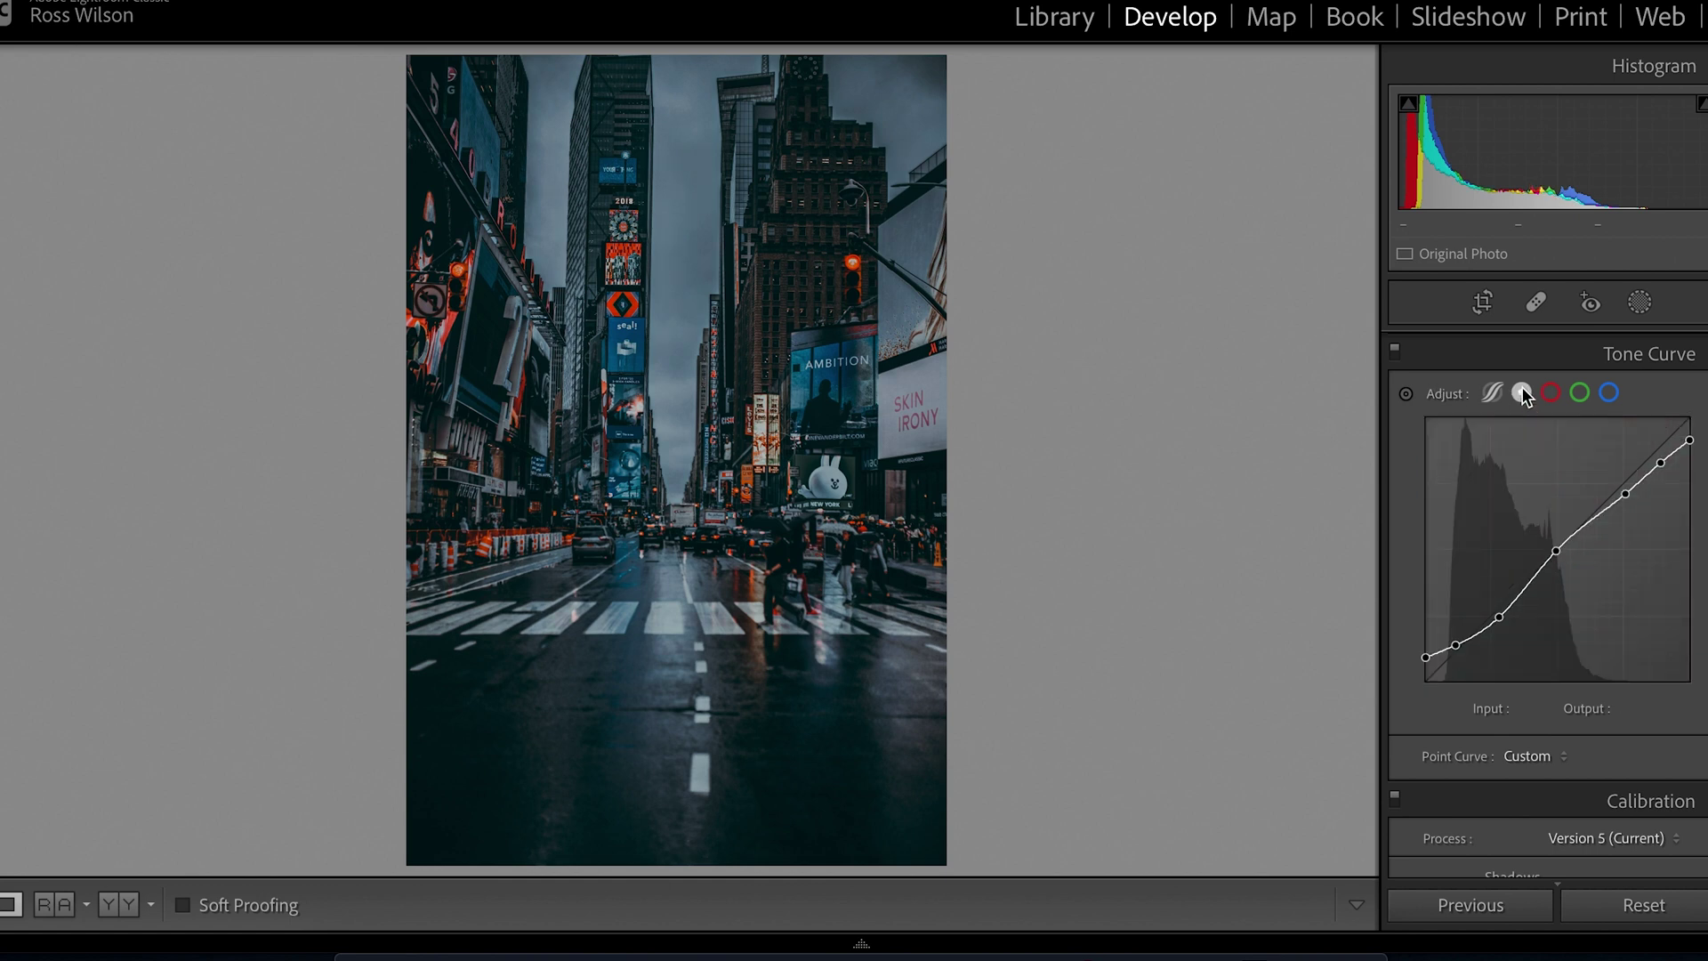
pyautogui.moveTo(1556, 551); pyautogui.dragTo(1557, 552)
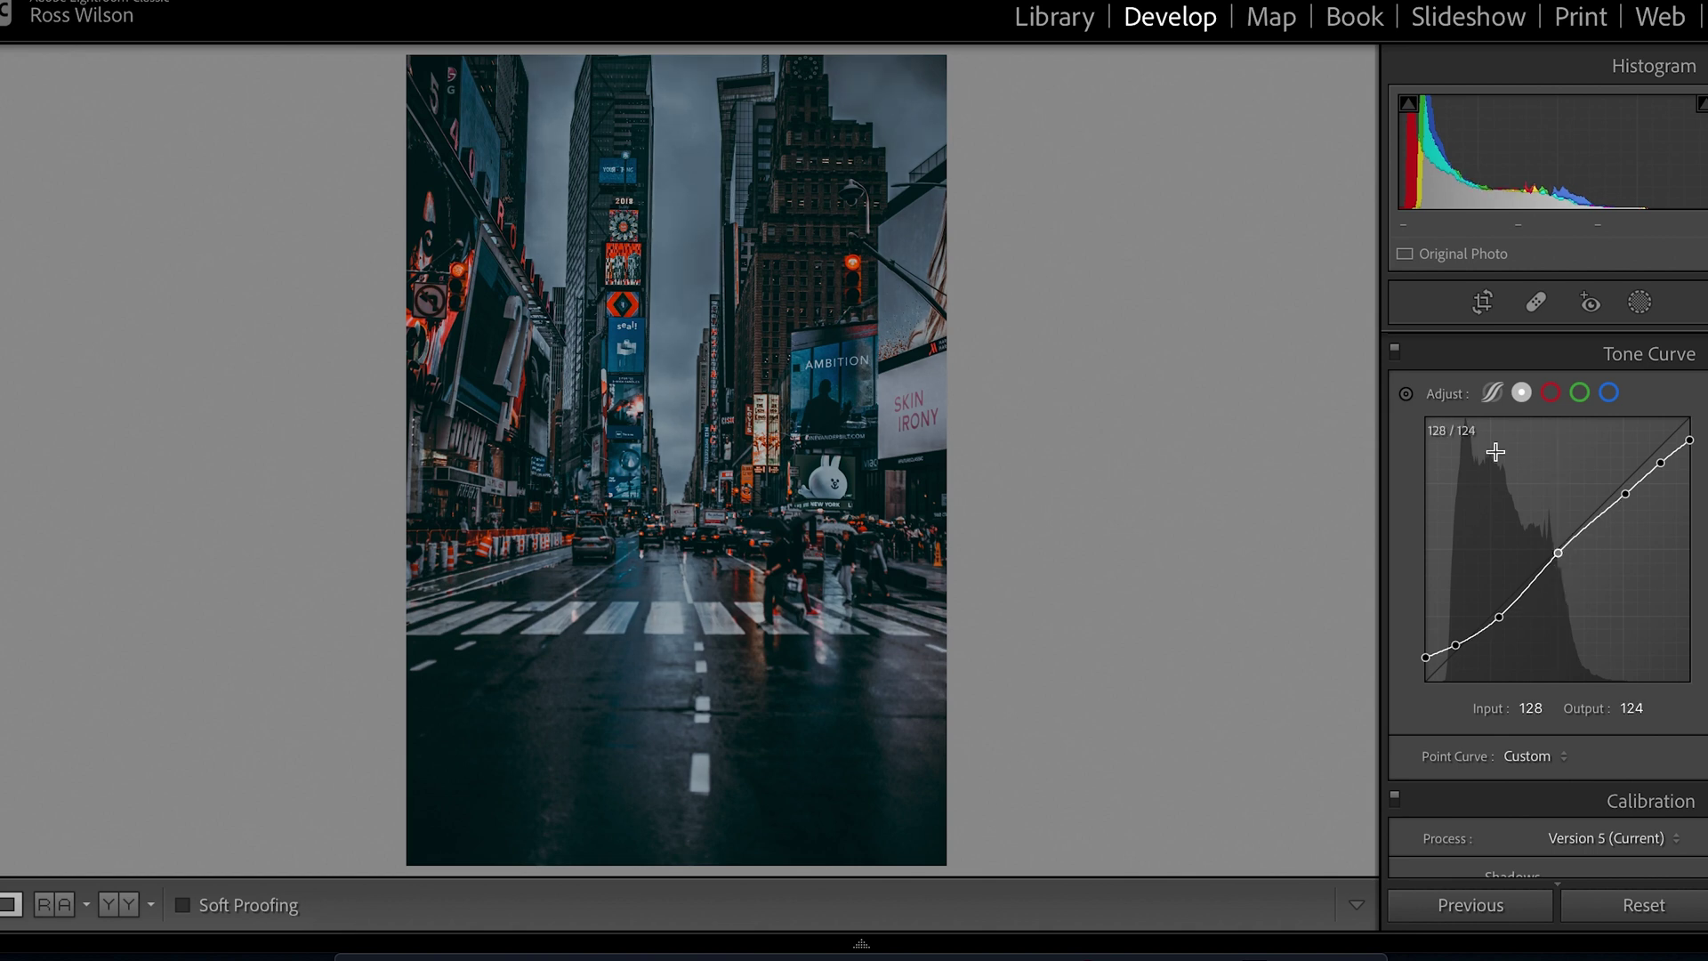
pyautogui.click(1492, 394)
pyautogui.scroll(-1, 1525, 761)
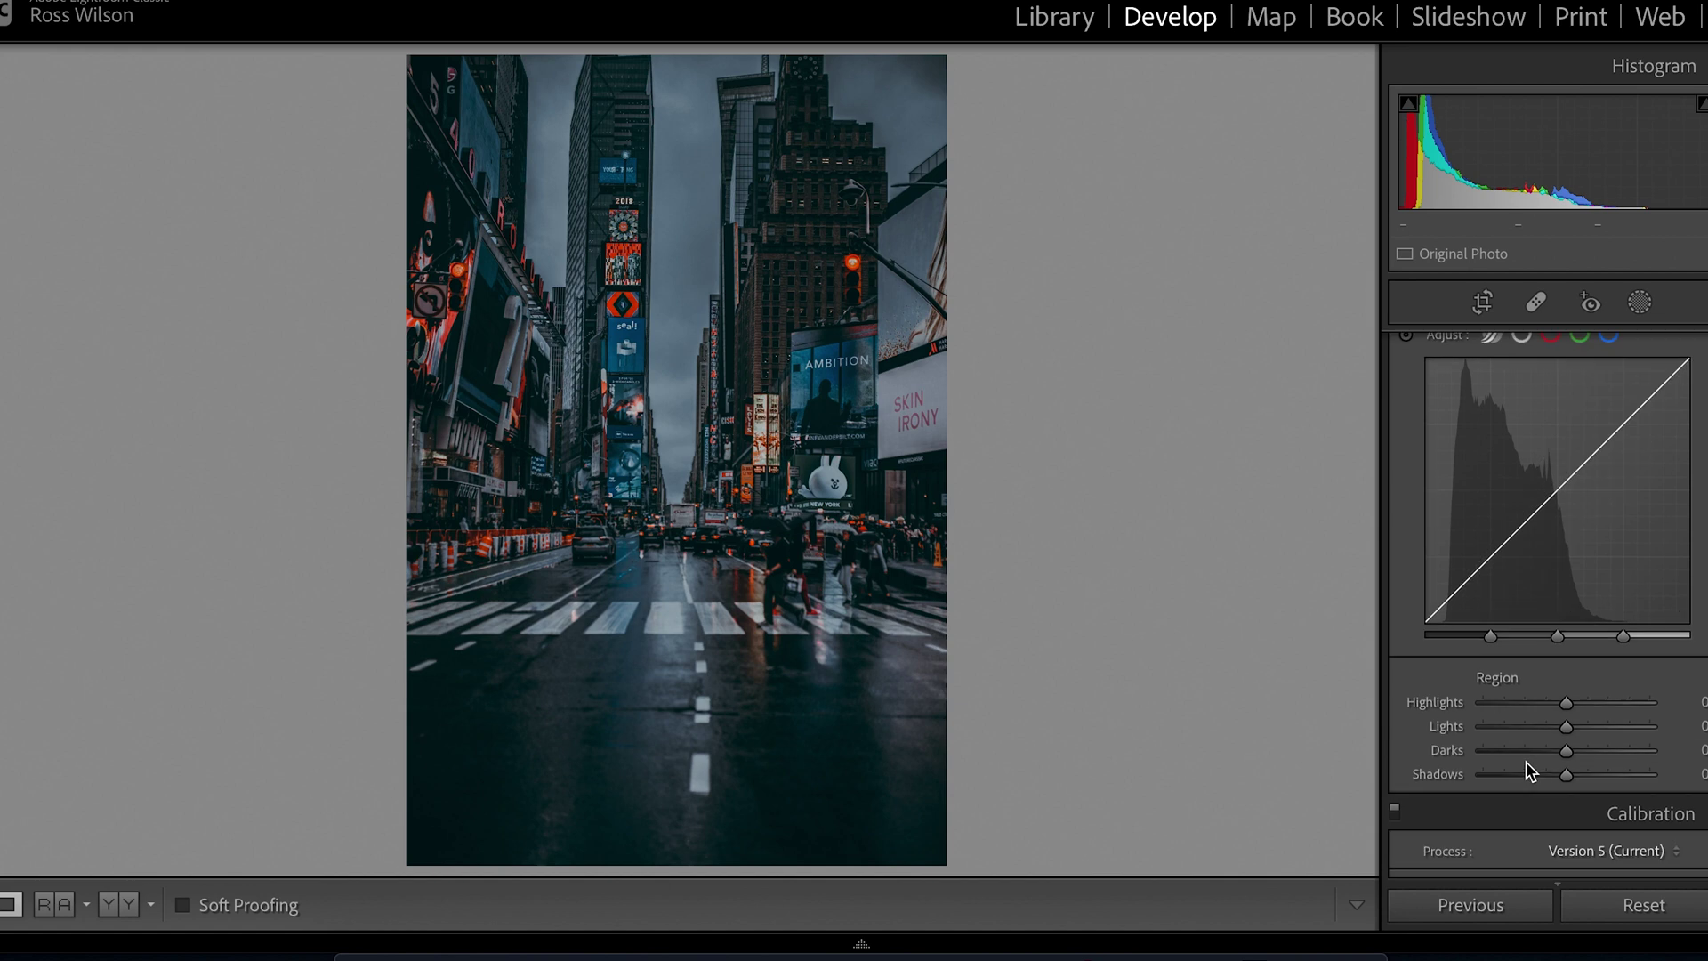
pyautogui.scroll(-1, 1524, 762)
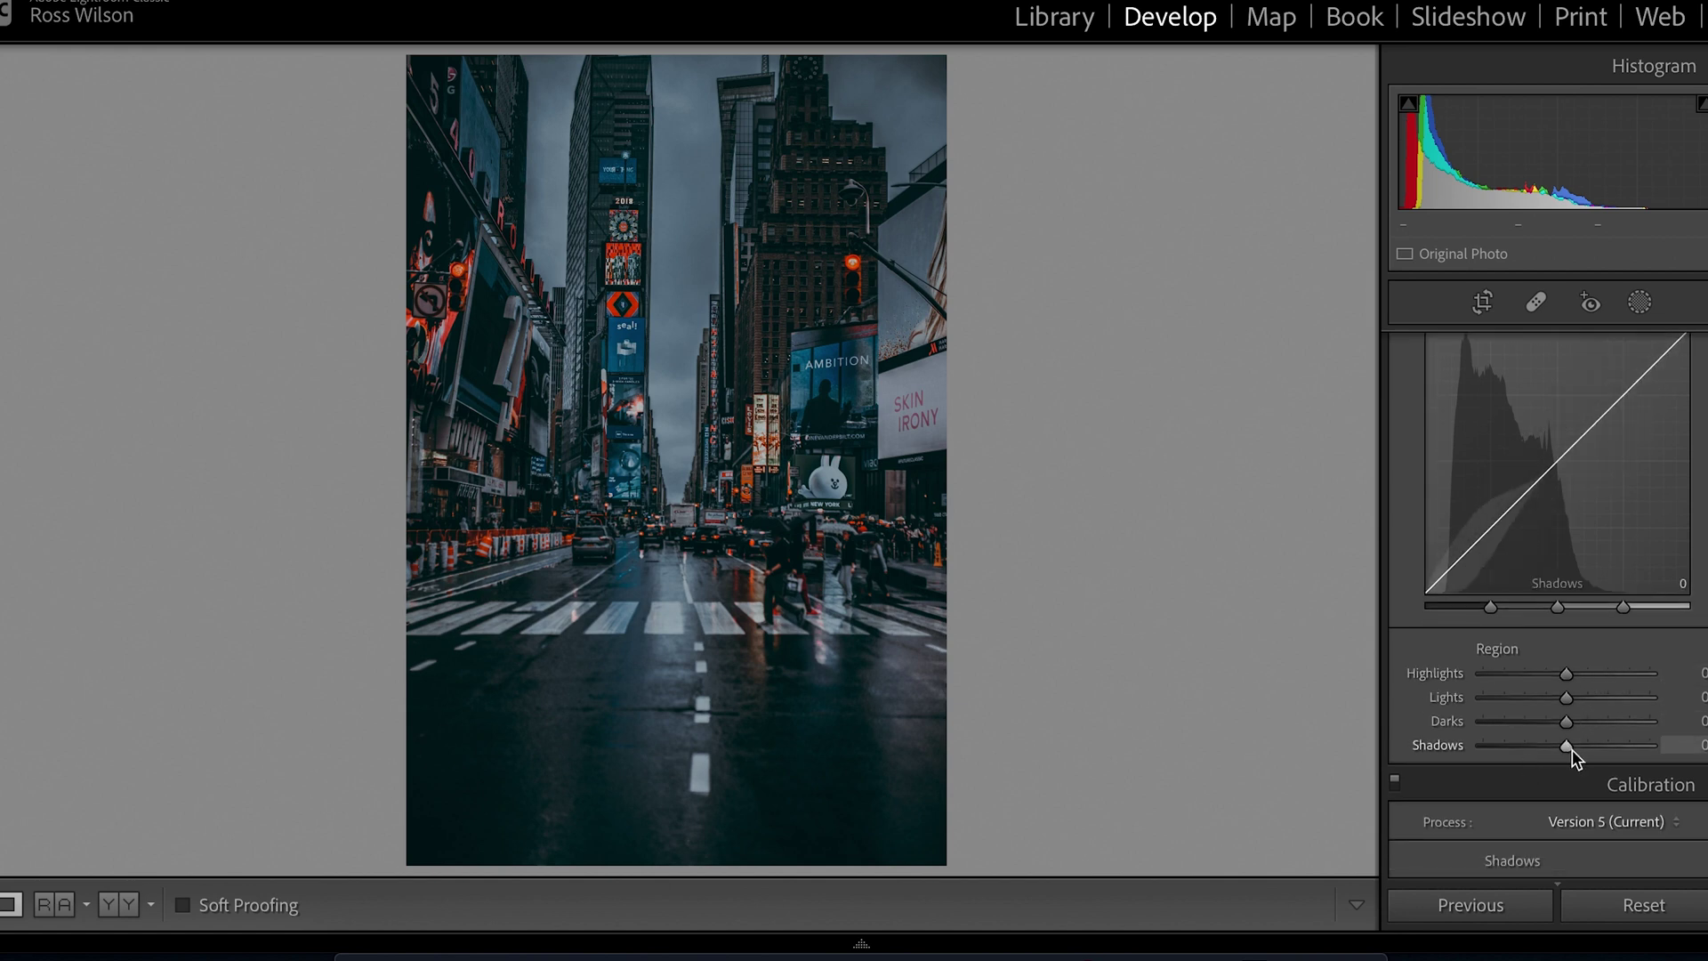
pyautogui.moveTo(1566, 746); pyautogui.dragTo(1560, 698)
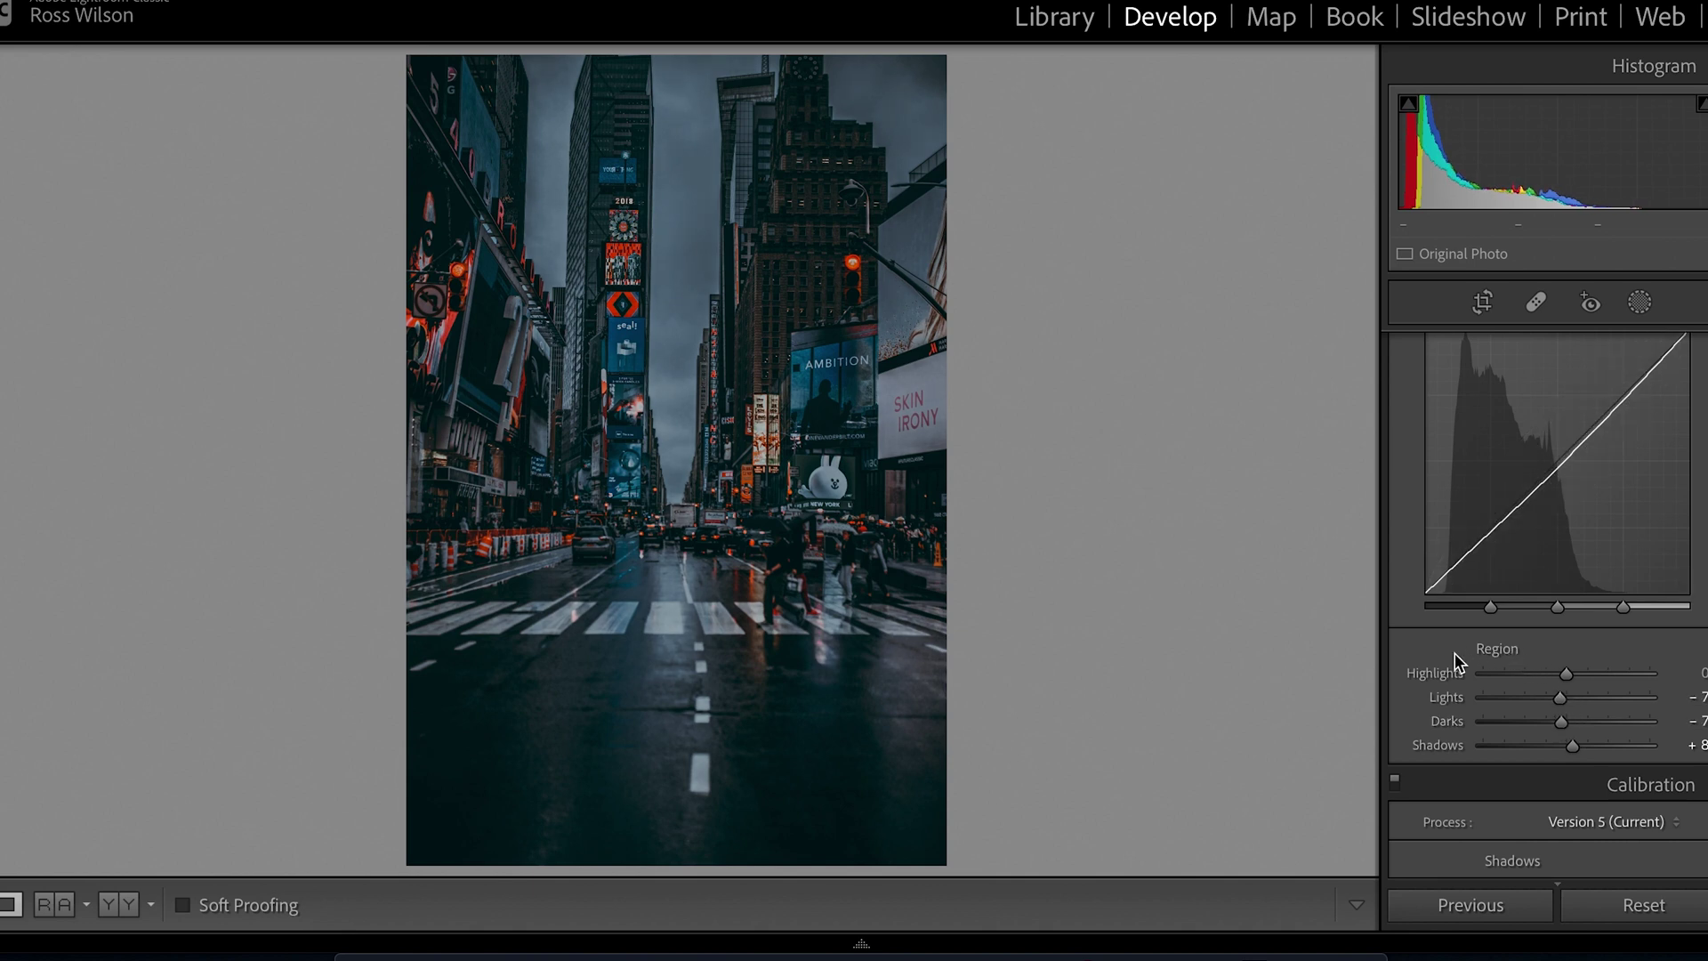
# Step: Toggle the Tone Curve off and on several times to compare the photo with and without all the curve adjustments
pyautogui.scroll(3, 1454, 653)
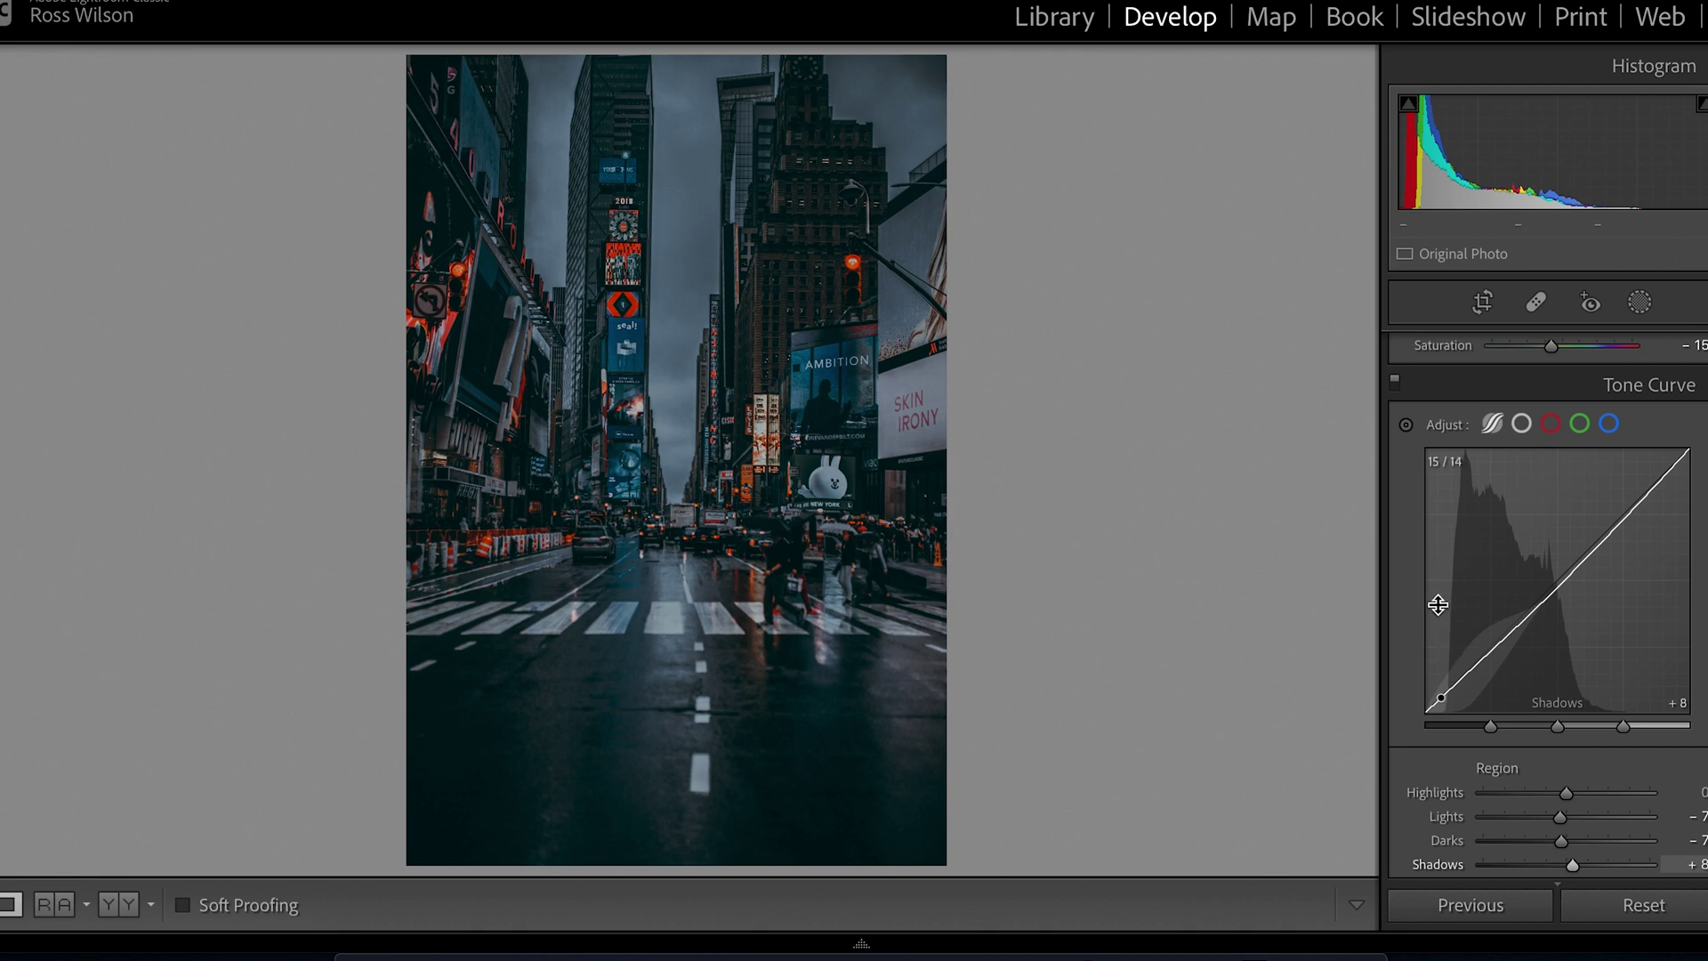
pyautogui.click(1395, 382)
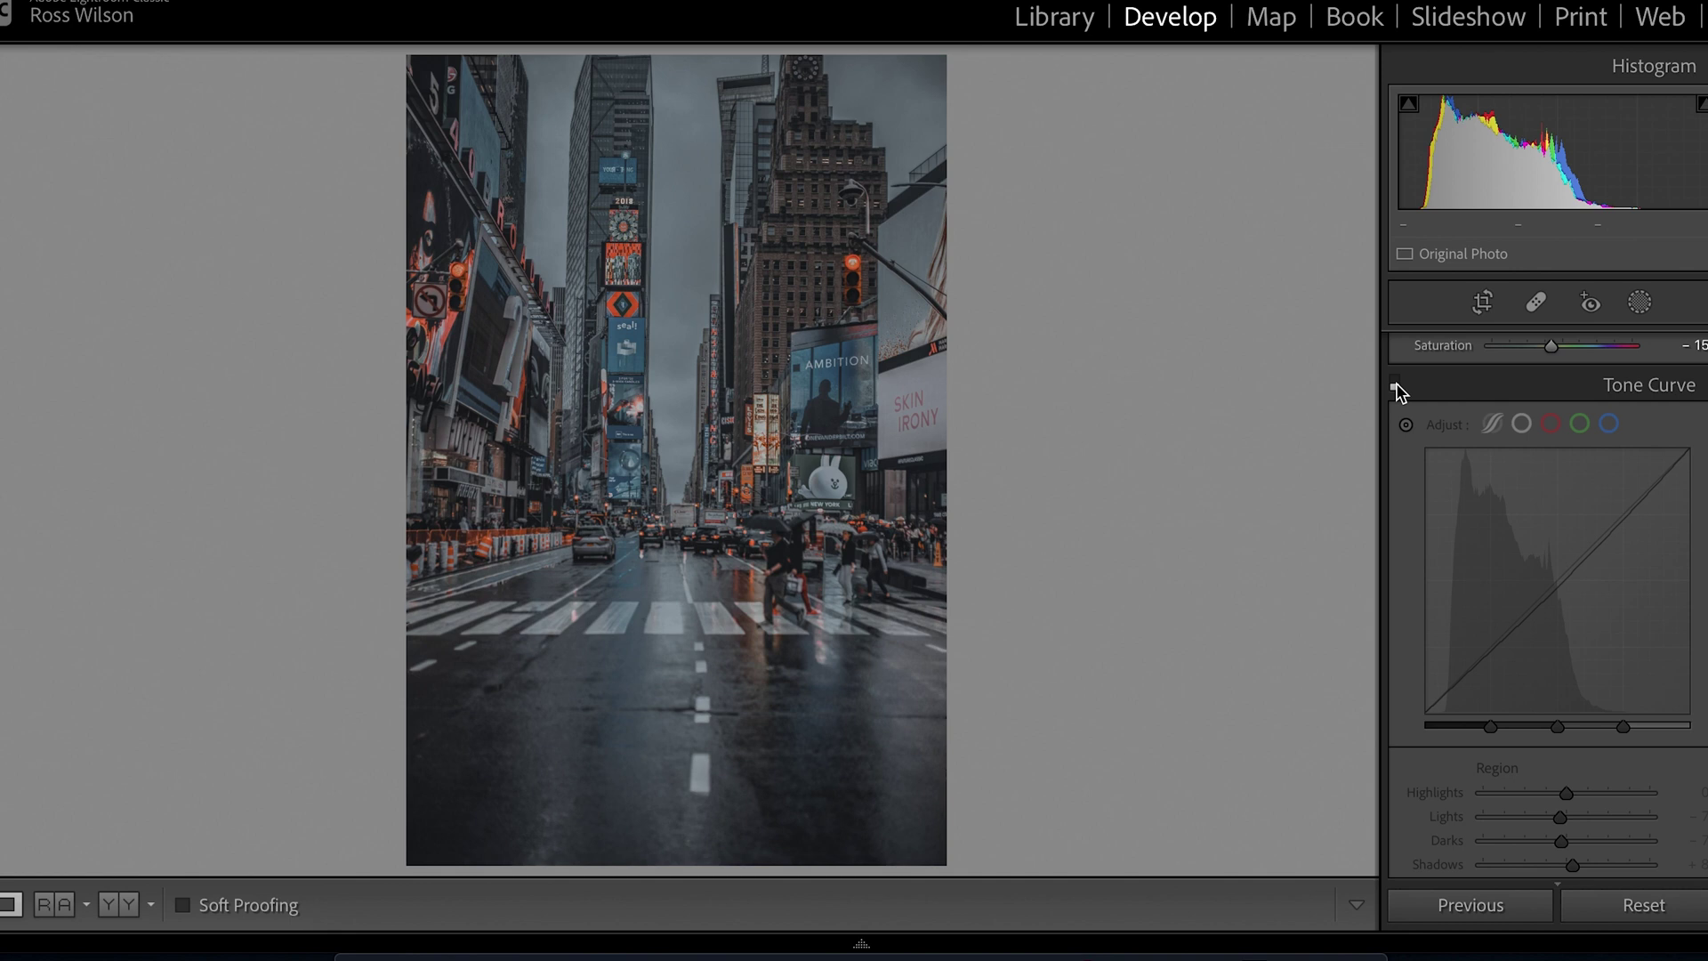
pyautogui.click(1395, 383)
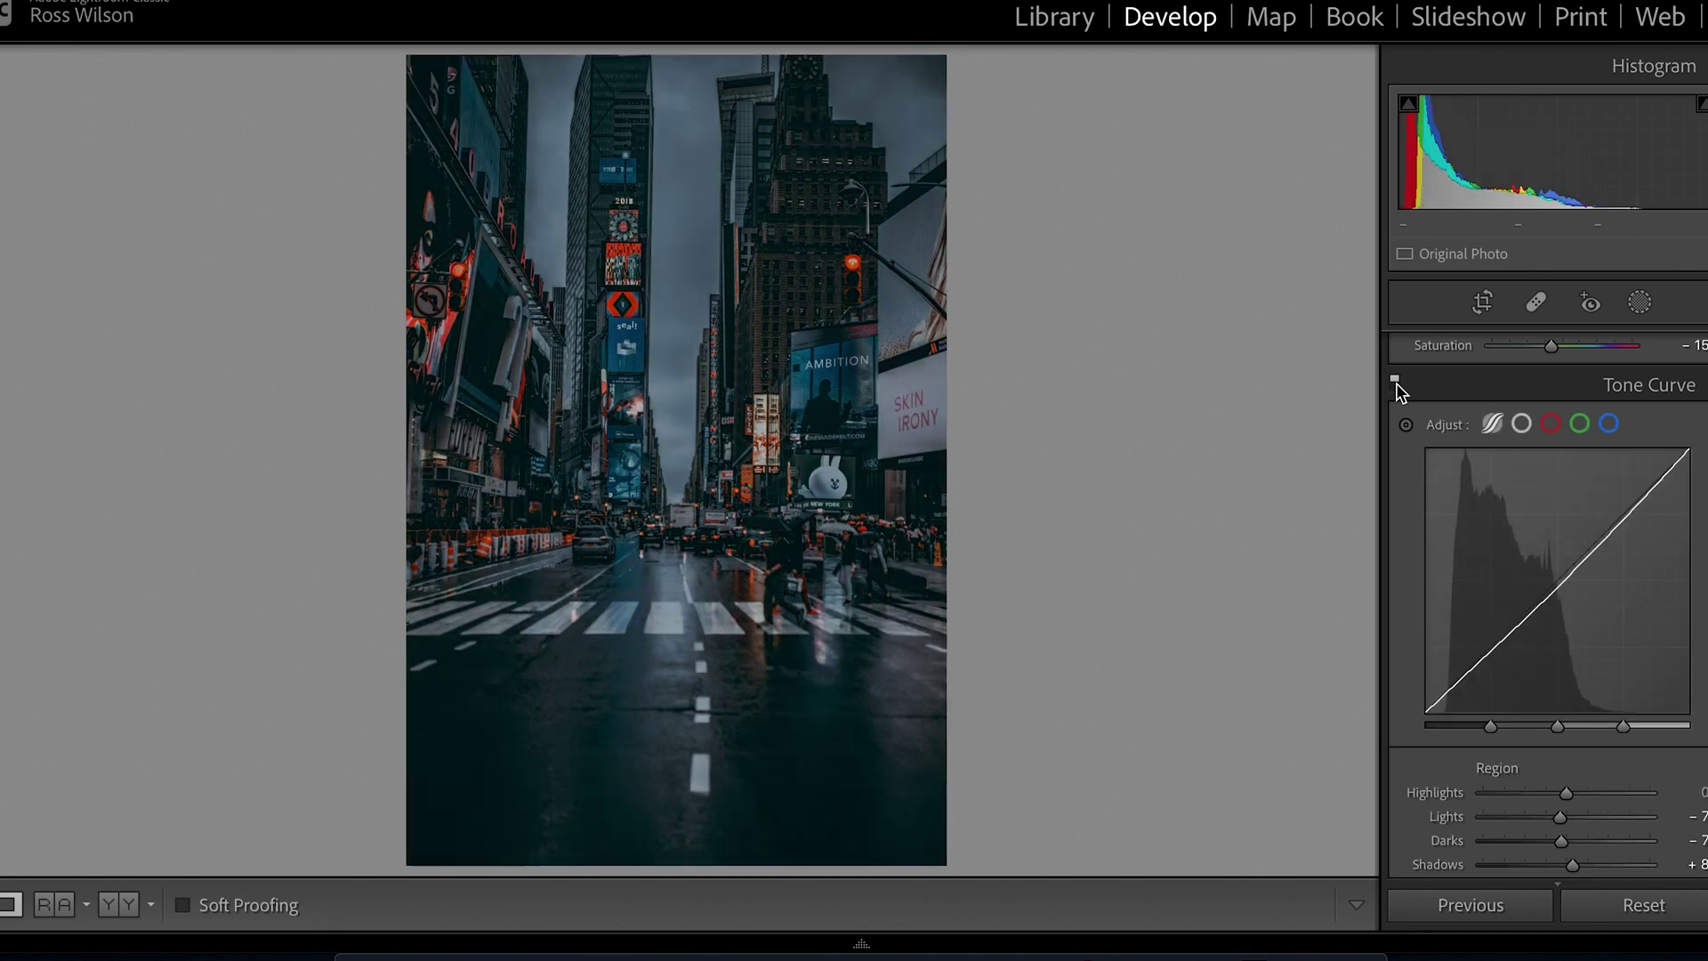
pyautogui.click(1394, 383)
pyautogui.click(1393, 383)
pyautogui.click(1394, 384)
pyautogui.click(1394, 383)
pyautogui.click(1393, 383)
pyautogui.click(1393, 383)
# Step: Set saturation to -17, exposure to +0.10 and contrast to +11, and show the photo as side-by-side before and after views
pyautogui.scroll(3, 1505, 402)
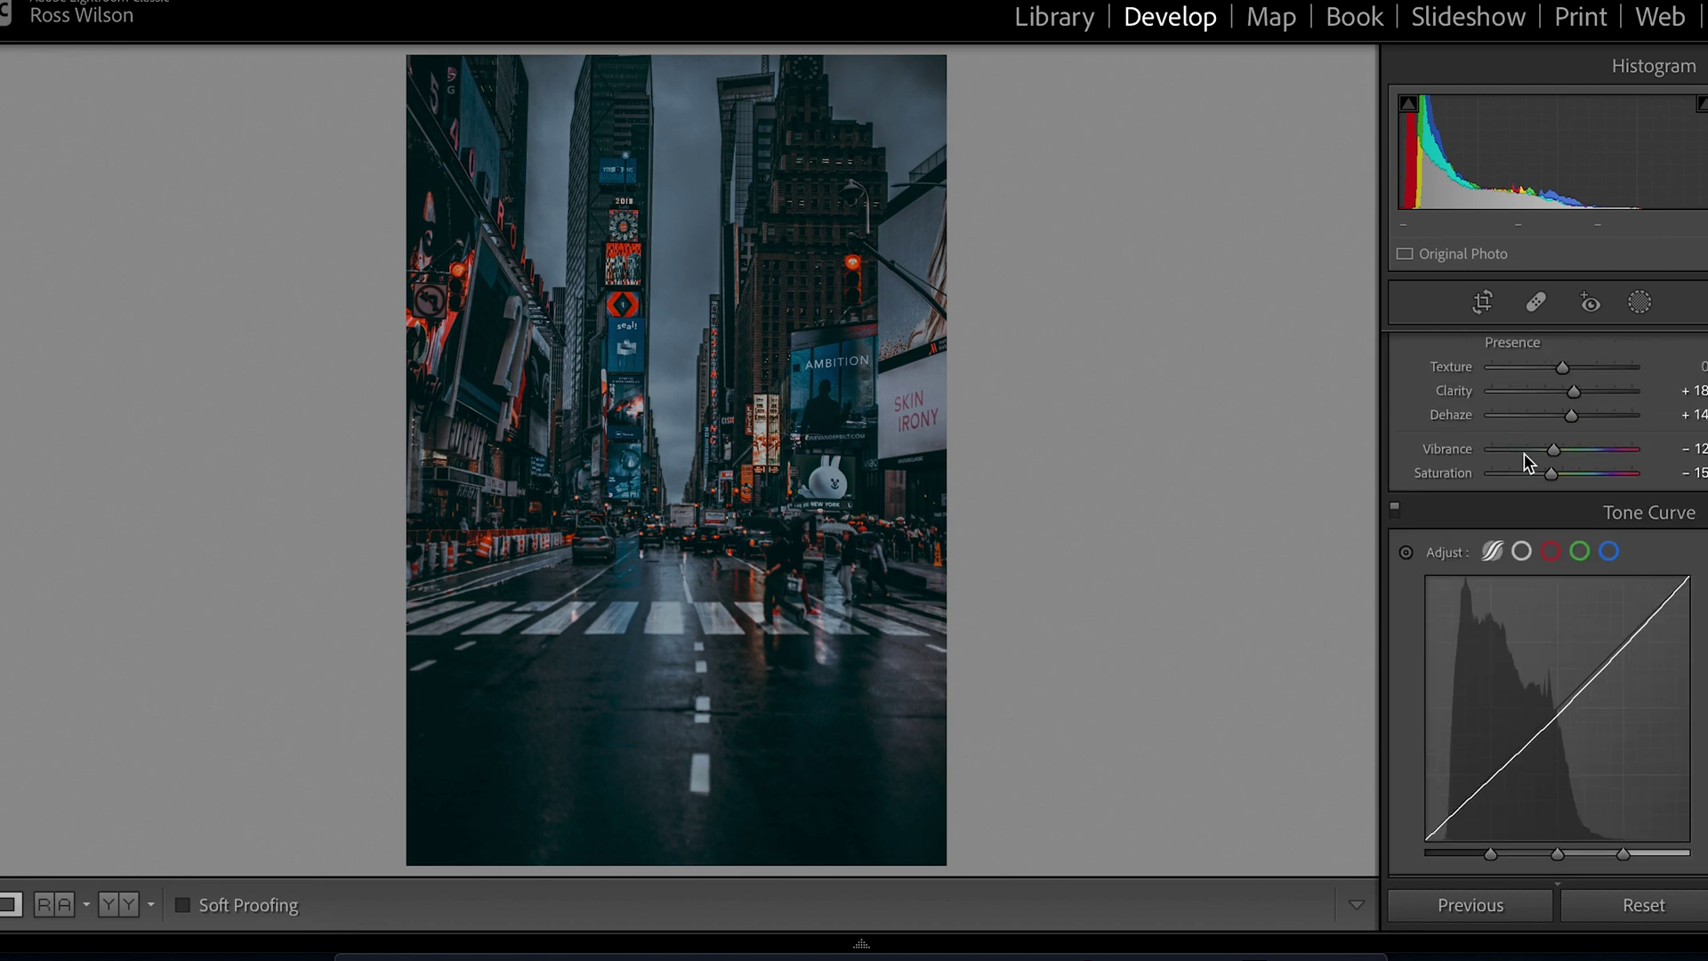
pyautogui.moveTo(1551, 472)
pyautogui.mouseDown()
pyautogui.moveTo(1537, 473)
pyautogui.moveTo(1578, 472)
pyautogui.moveTo(1552, 472)
pyautogui.mouseUp()
pyautogui.scroll(1, 1552, 475)
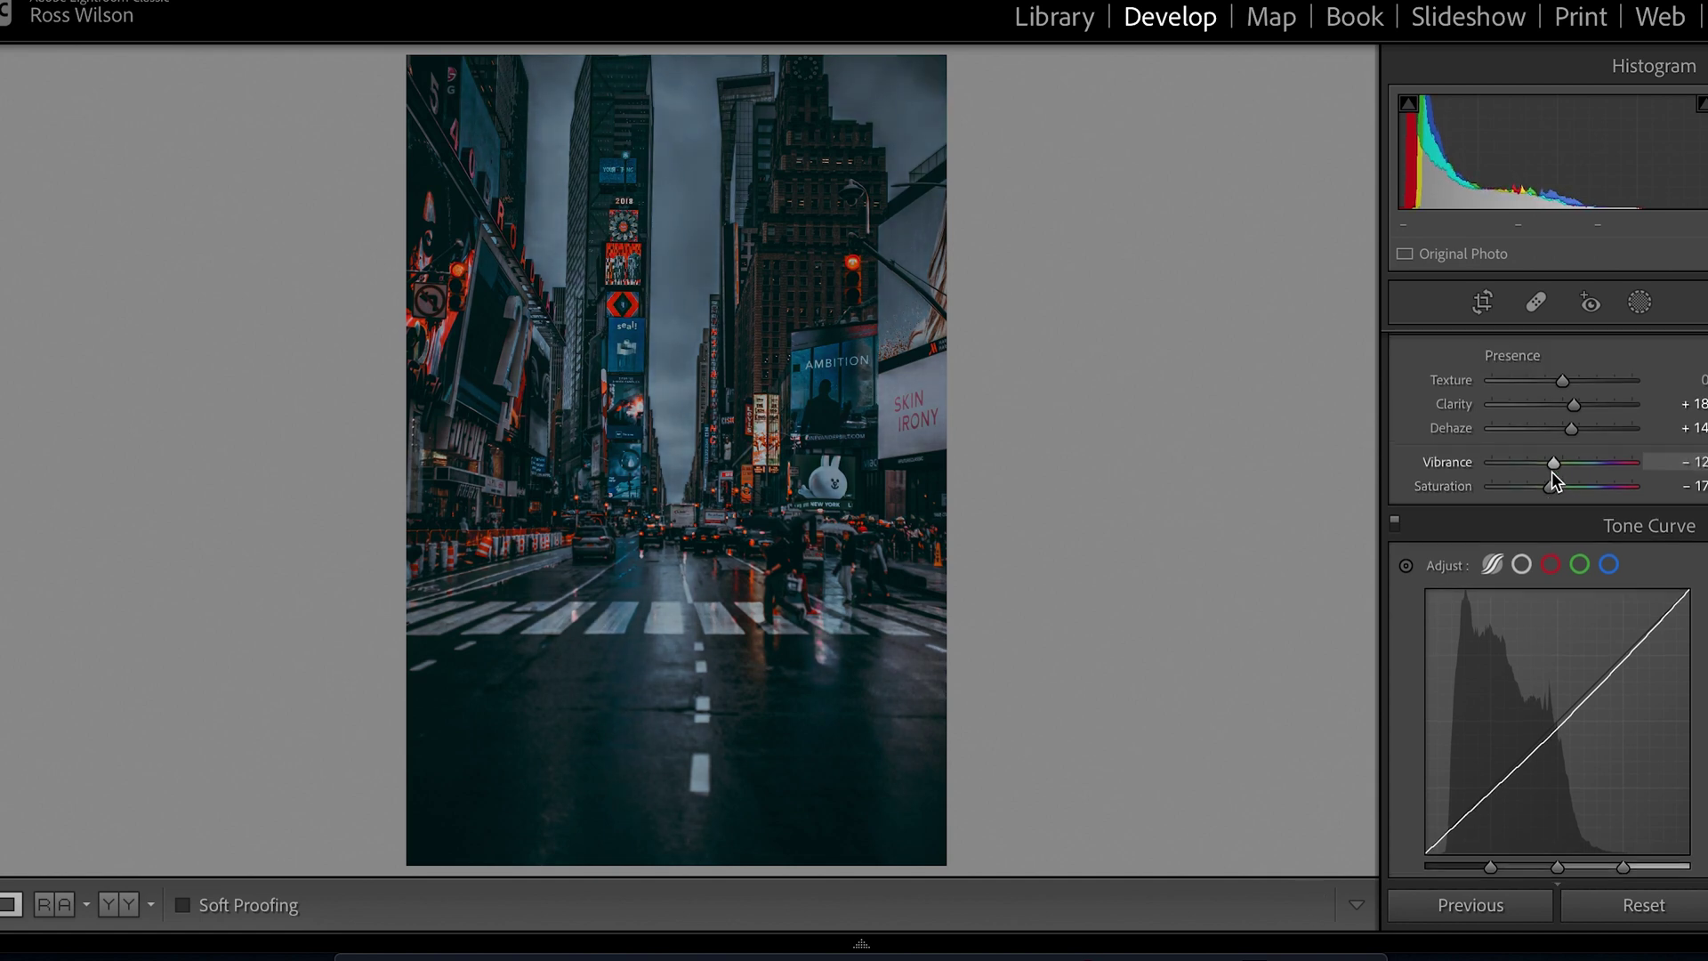
pyautogui.scroll(5, 1551, 473)
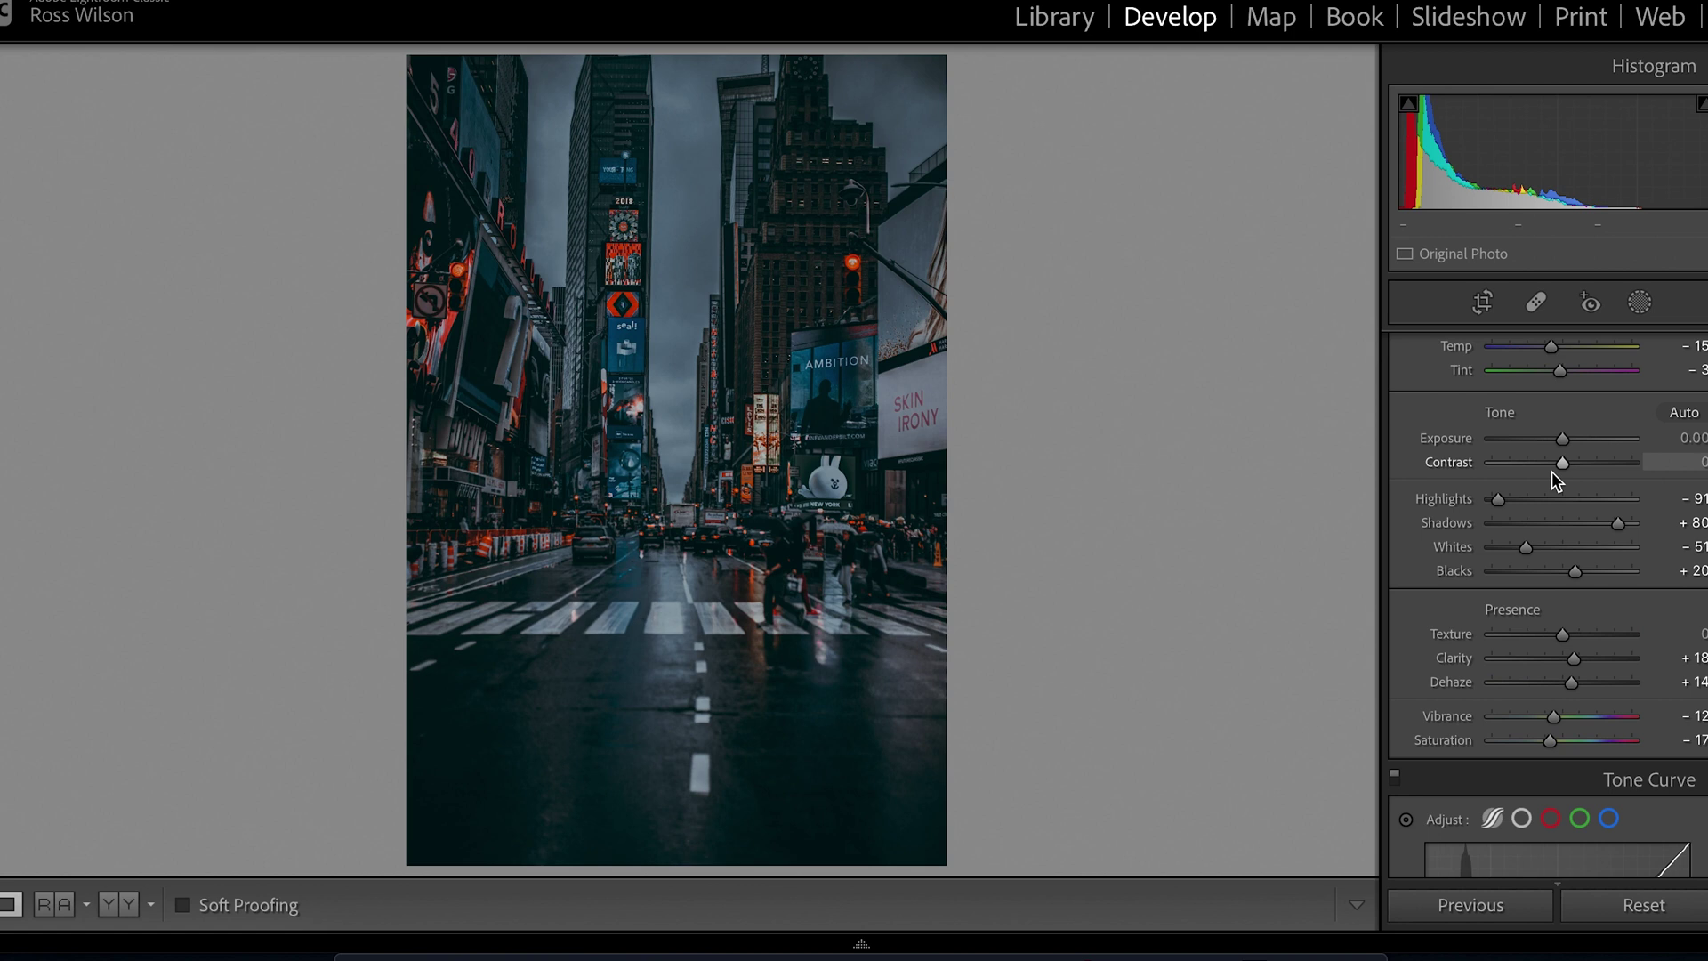
pyautogui.moveTo(1563, 441); pyautogui.dragTo(1565, 441)
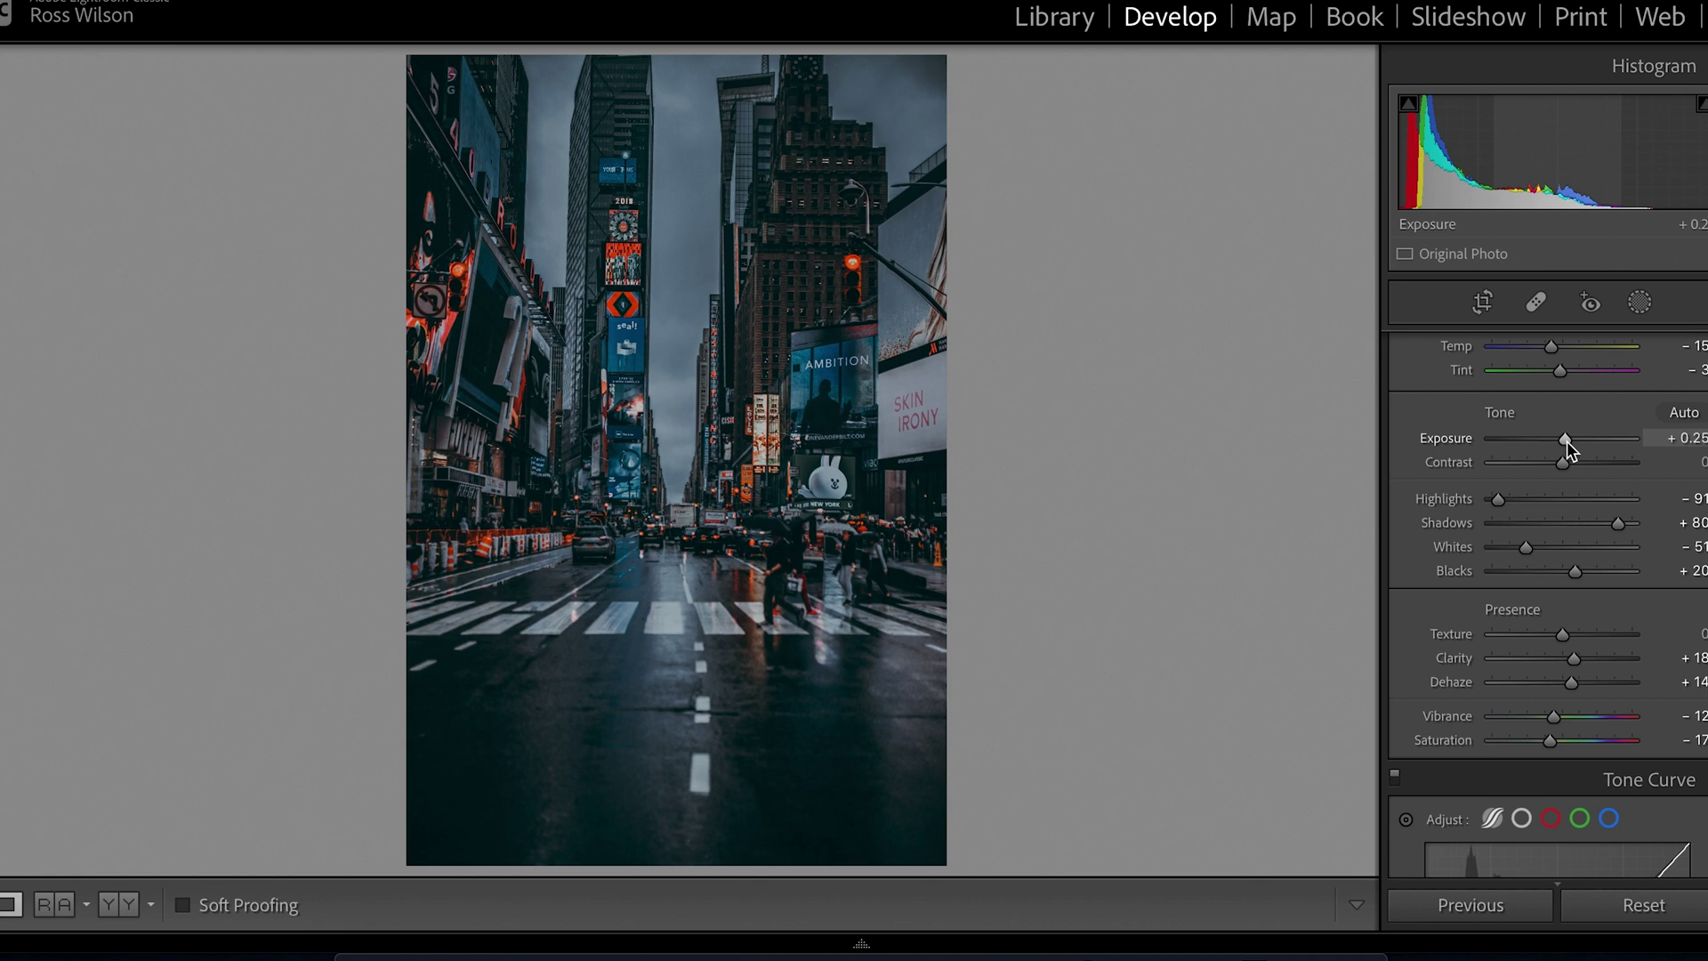
pyautogui.moveTo(1567, 442); pyautogui.dragTo(1572, 462)
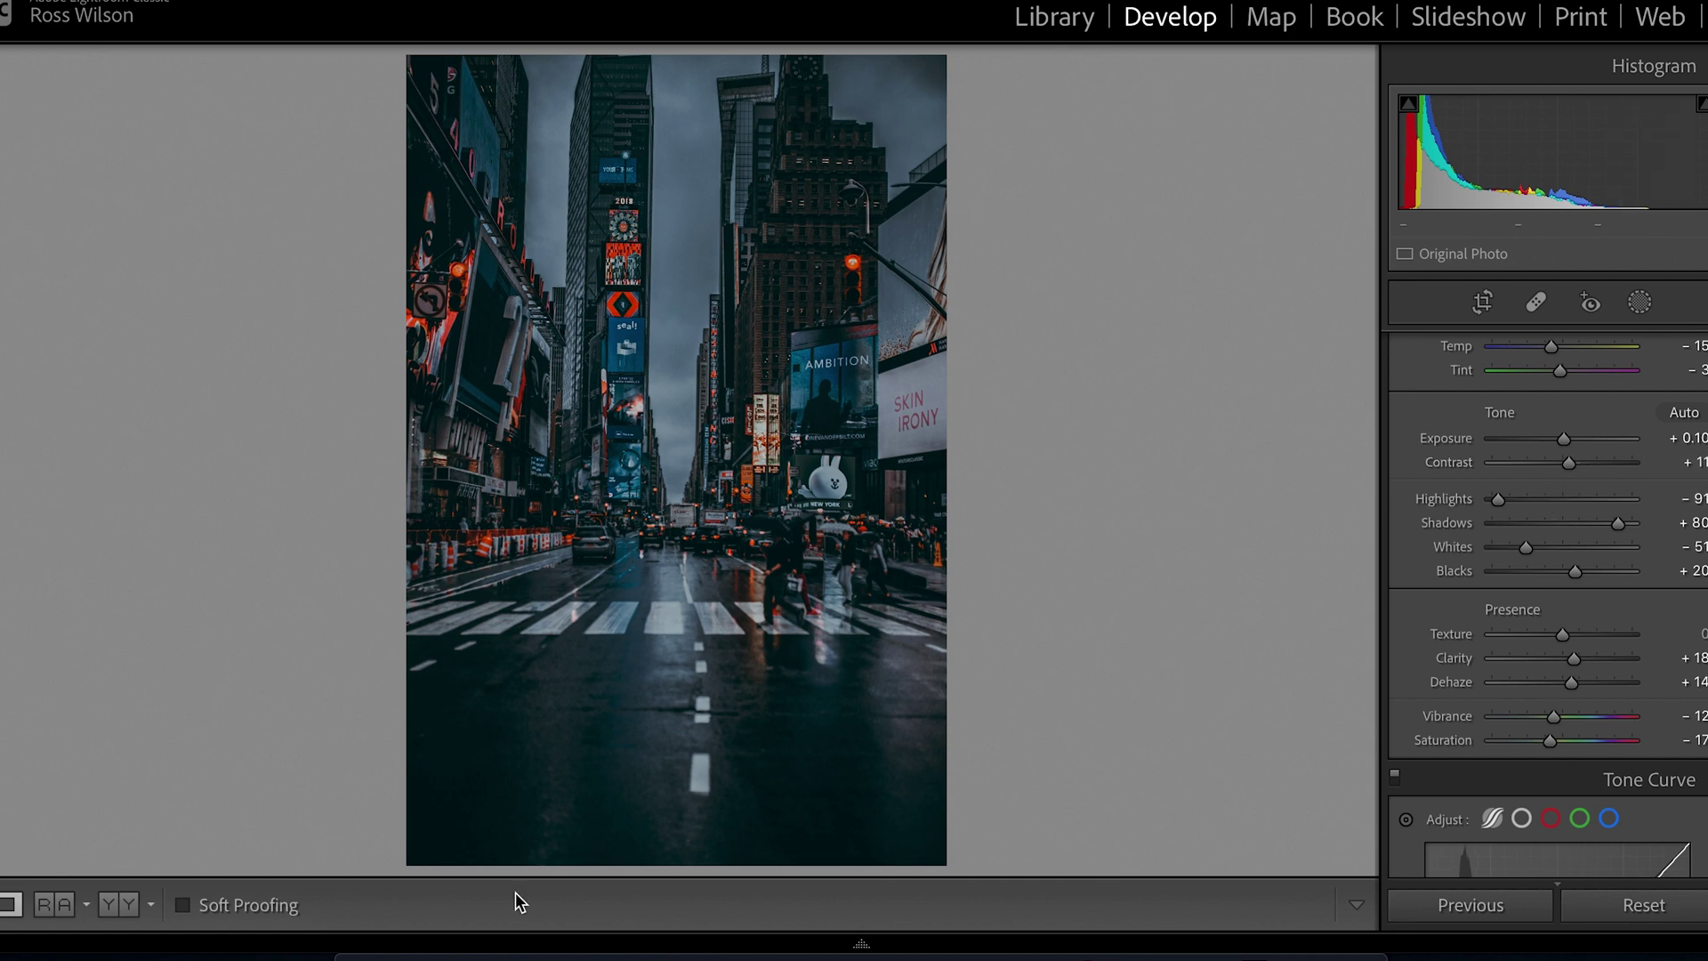
pyautogui.click(125, 909)
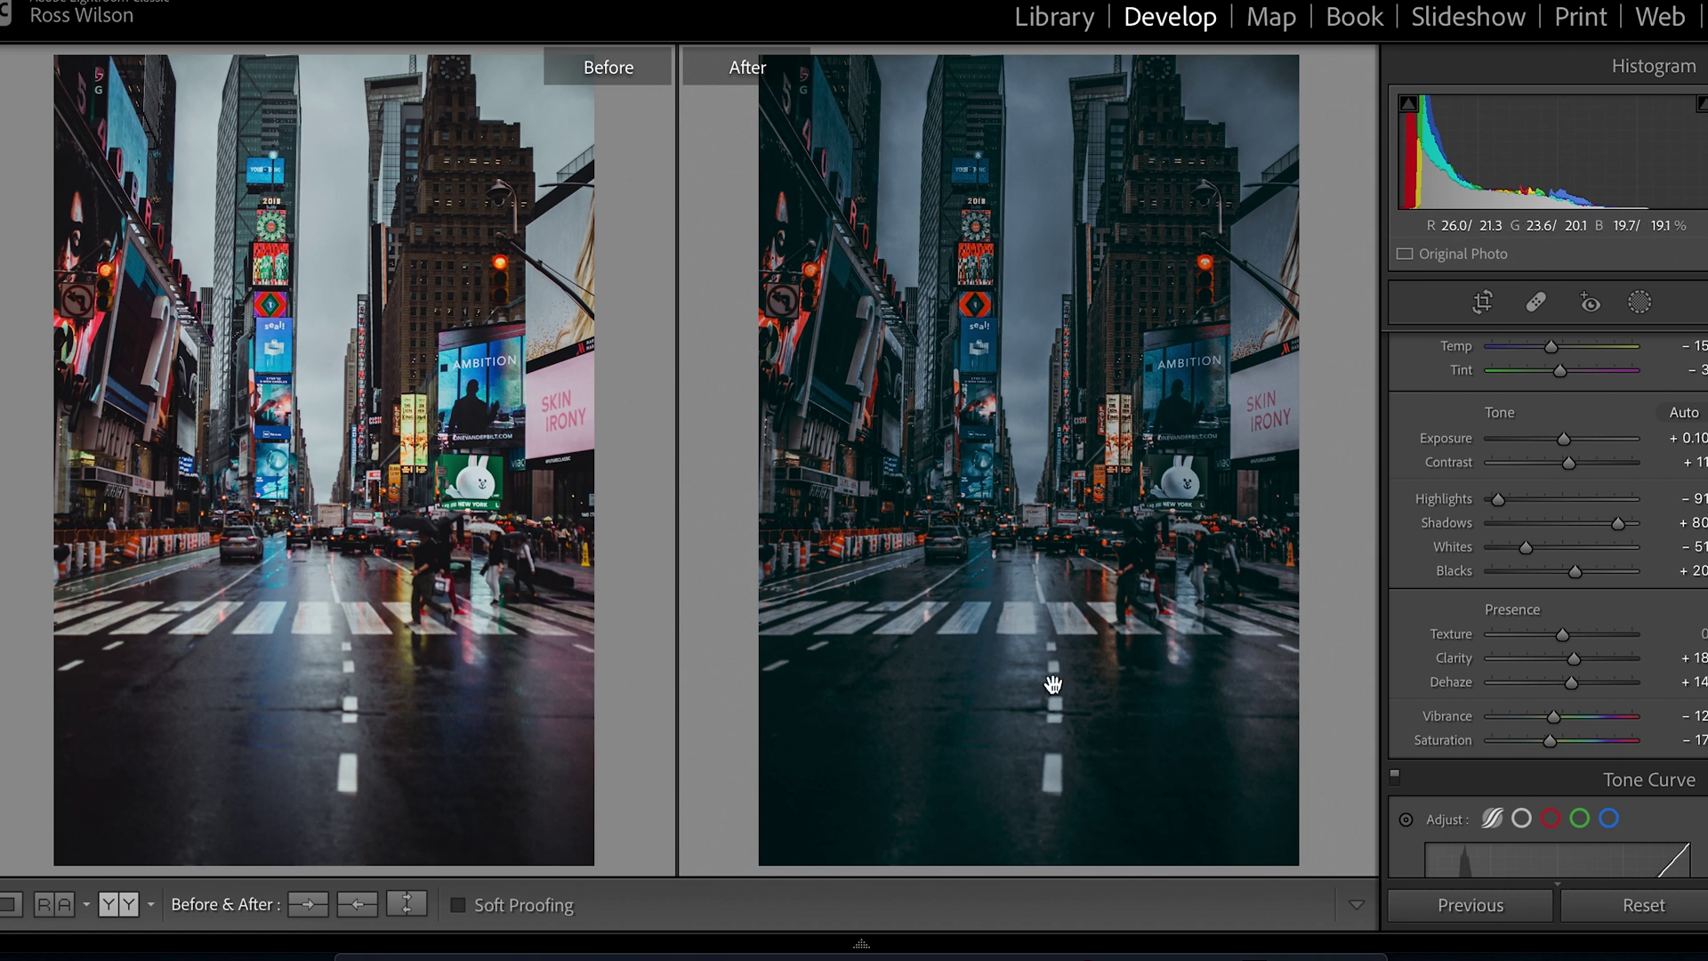
# Step: Add a large oval radial gradient mask over the middle of the street scene and invert it to affect the photo's edges
pyautogui.click(1636, 304)
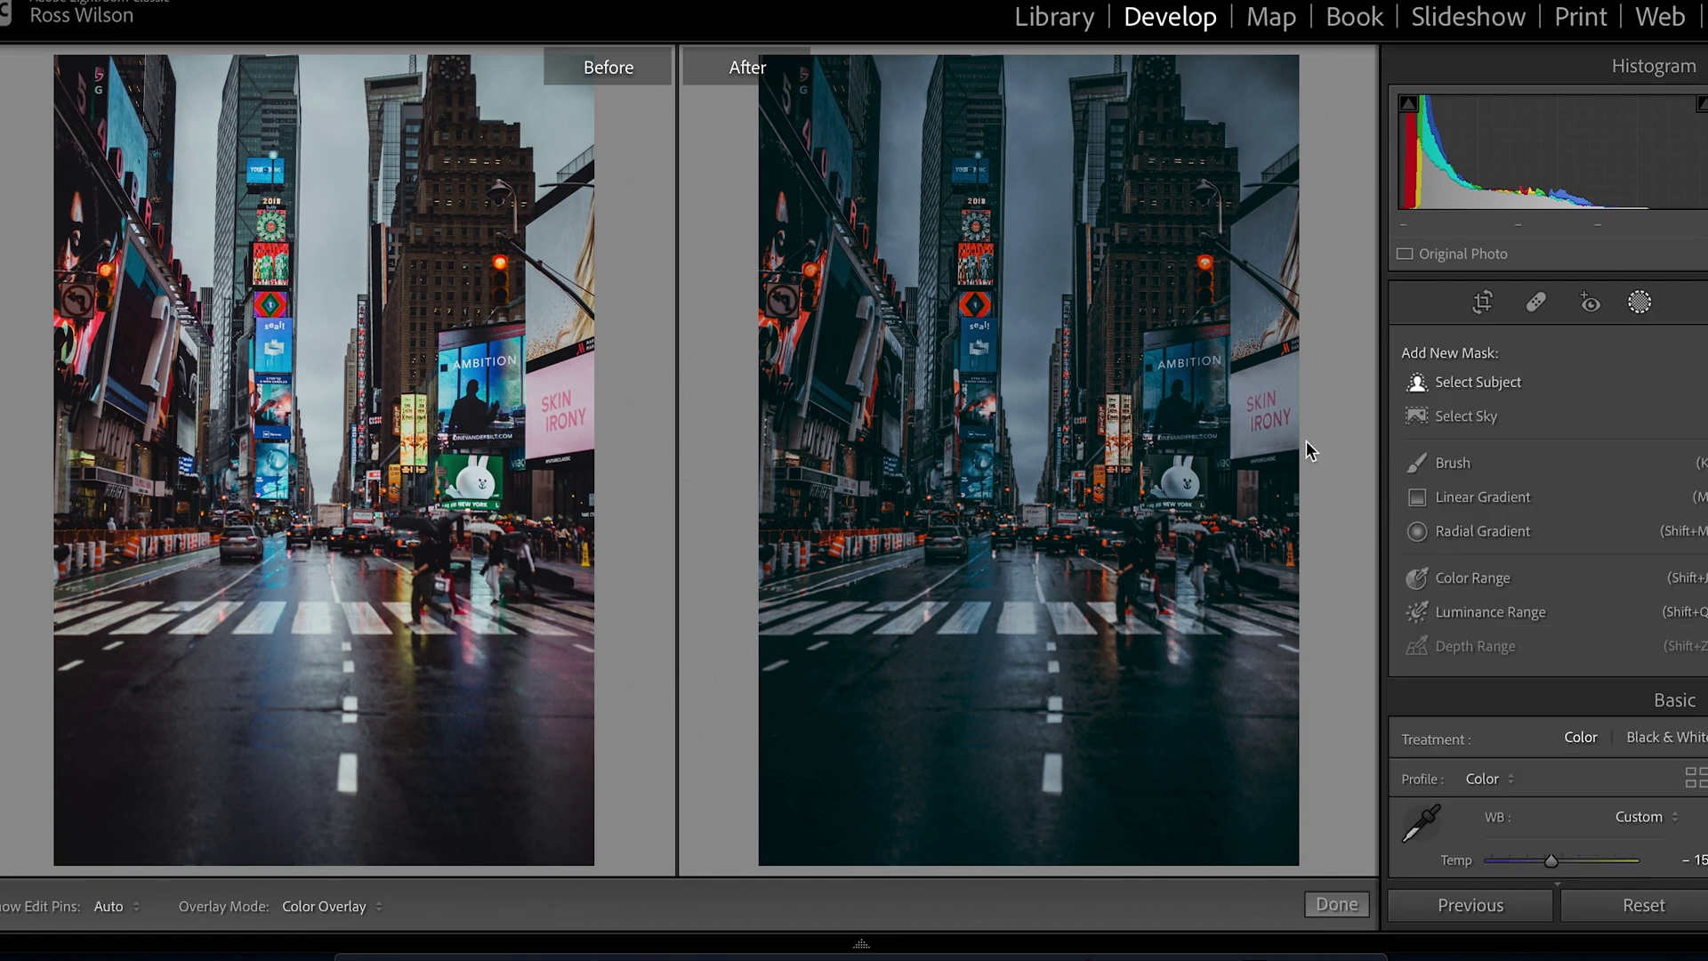
pyautogui.click(1459, 532)
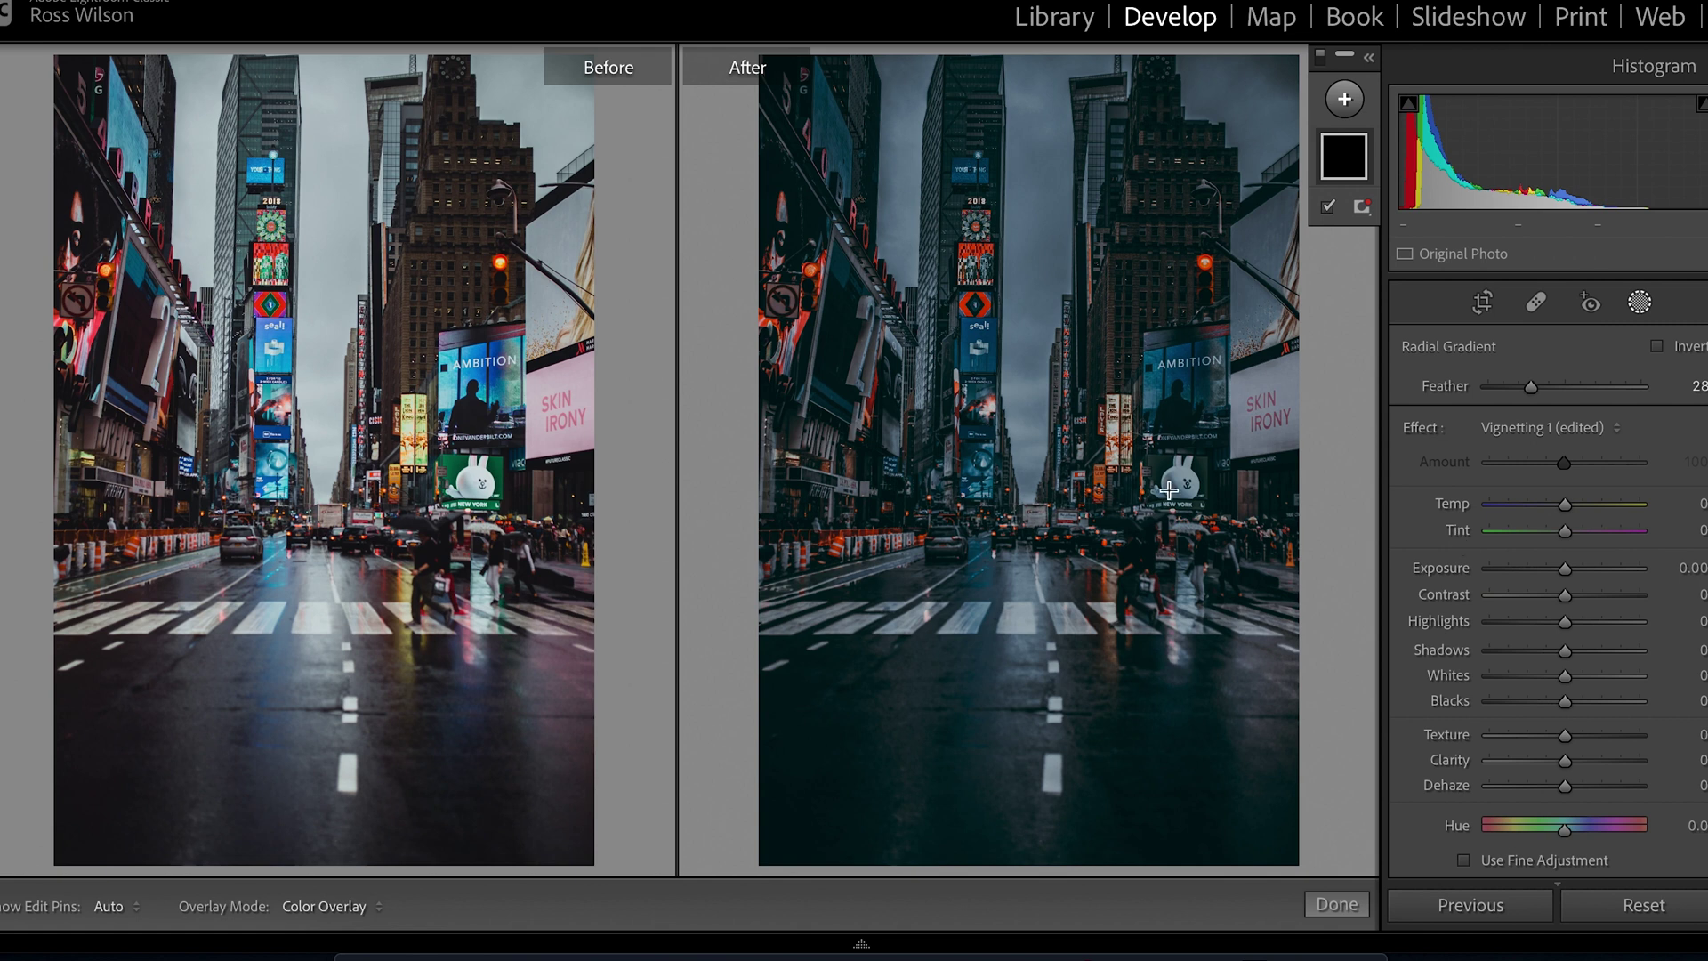
pyautogui.moveTo(1008, 464); pyautogui.dragTo(1221, 780)
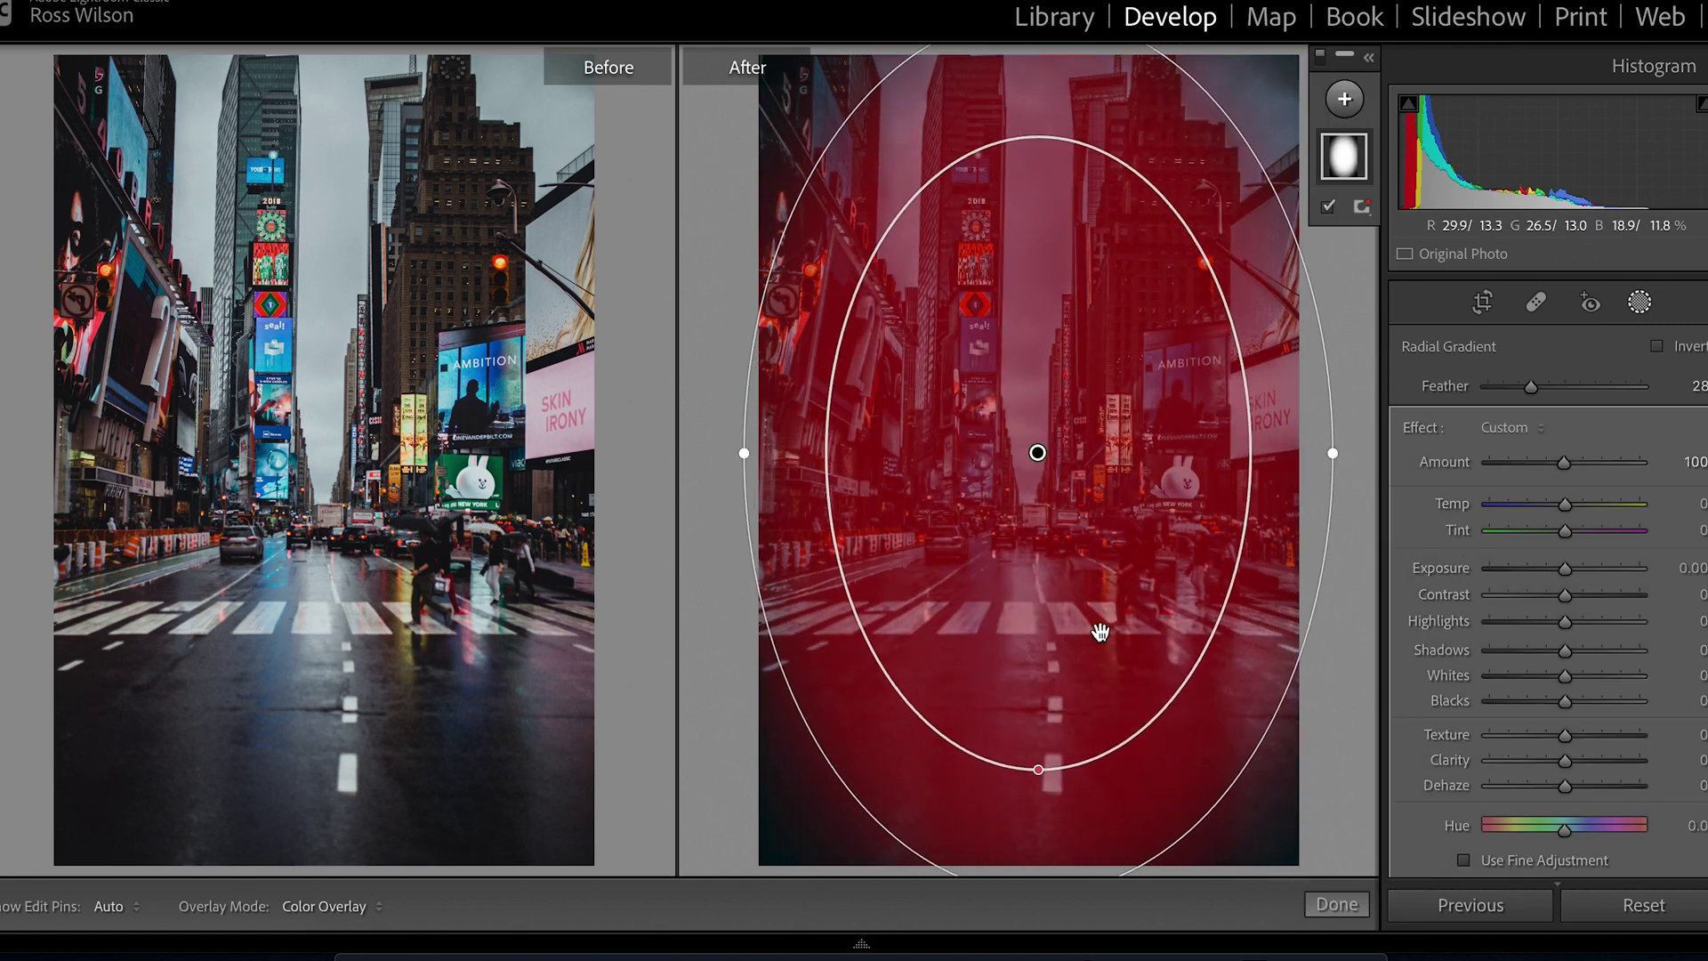
pyautogui.click(1657, 346)
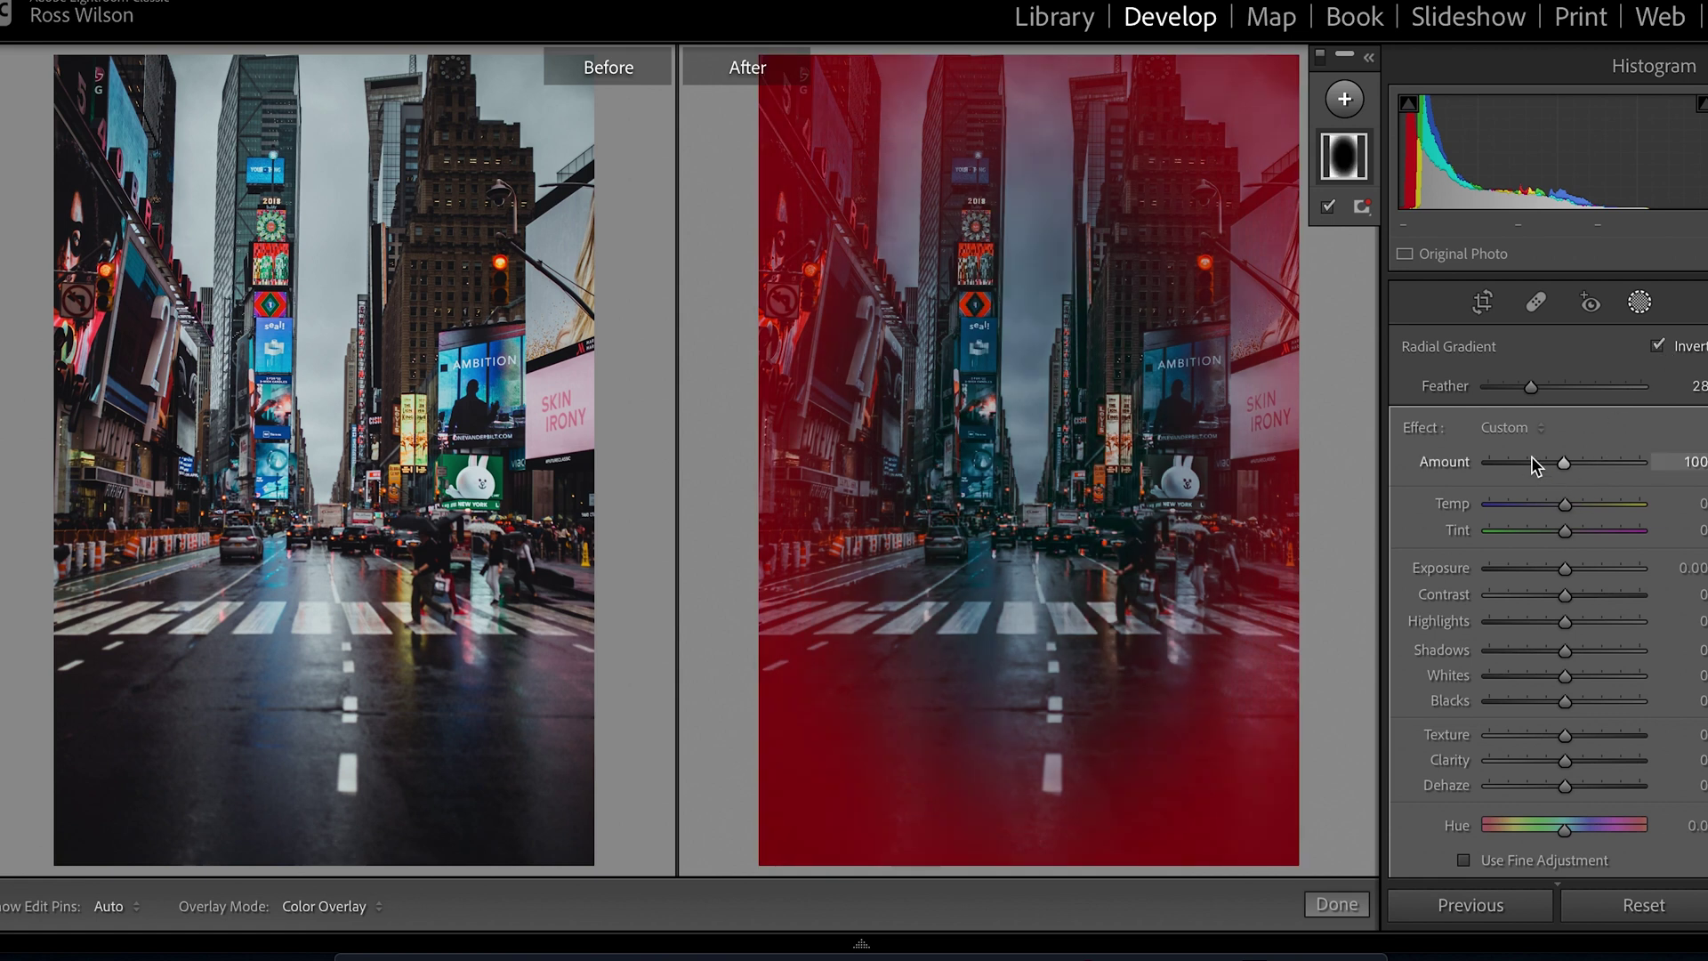
# Step: Set the edge mask to exposure -0.72, shadows -4, blacks -7 and clarity -7, and finish masking
pyautogui.moveTo(1563, 566); pyautogui.dragTo(1549, 572)
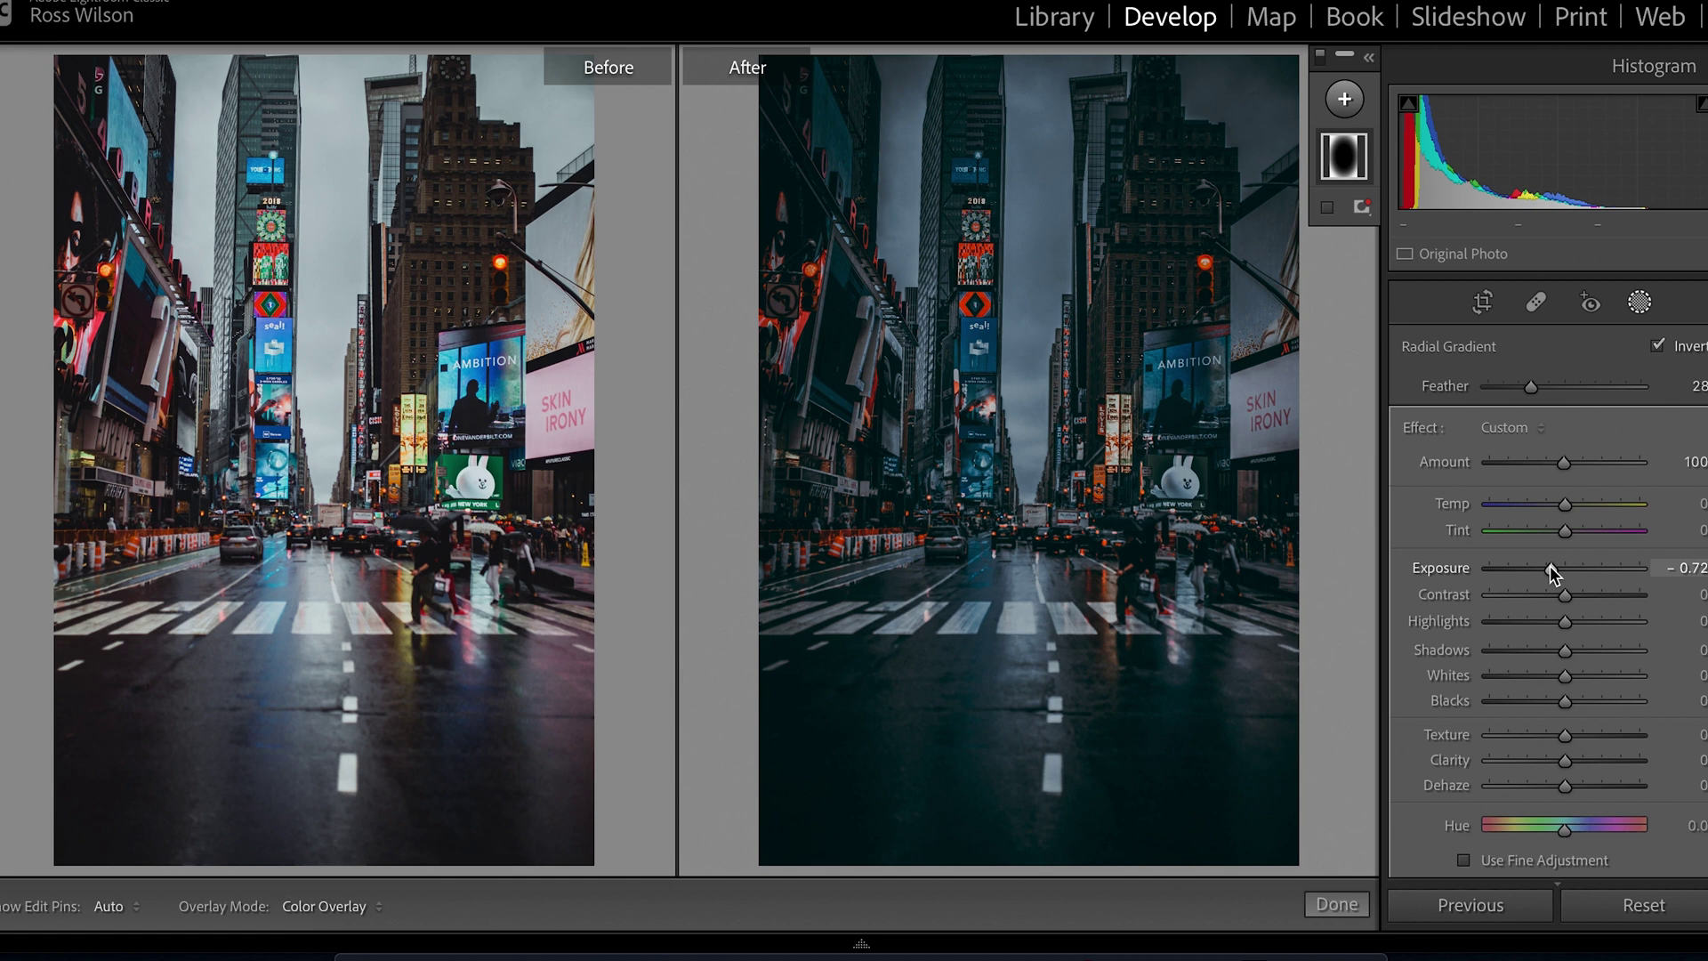
pyautogui.moveTo(1563, 655); pyautogui.dragTo(1555, 703)
pyautogui.moveTo(1563, 760); pyautogui.dragTo(1560, 770)
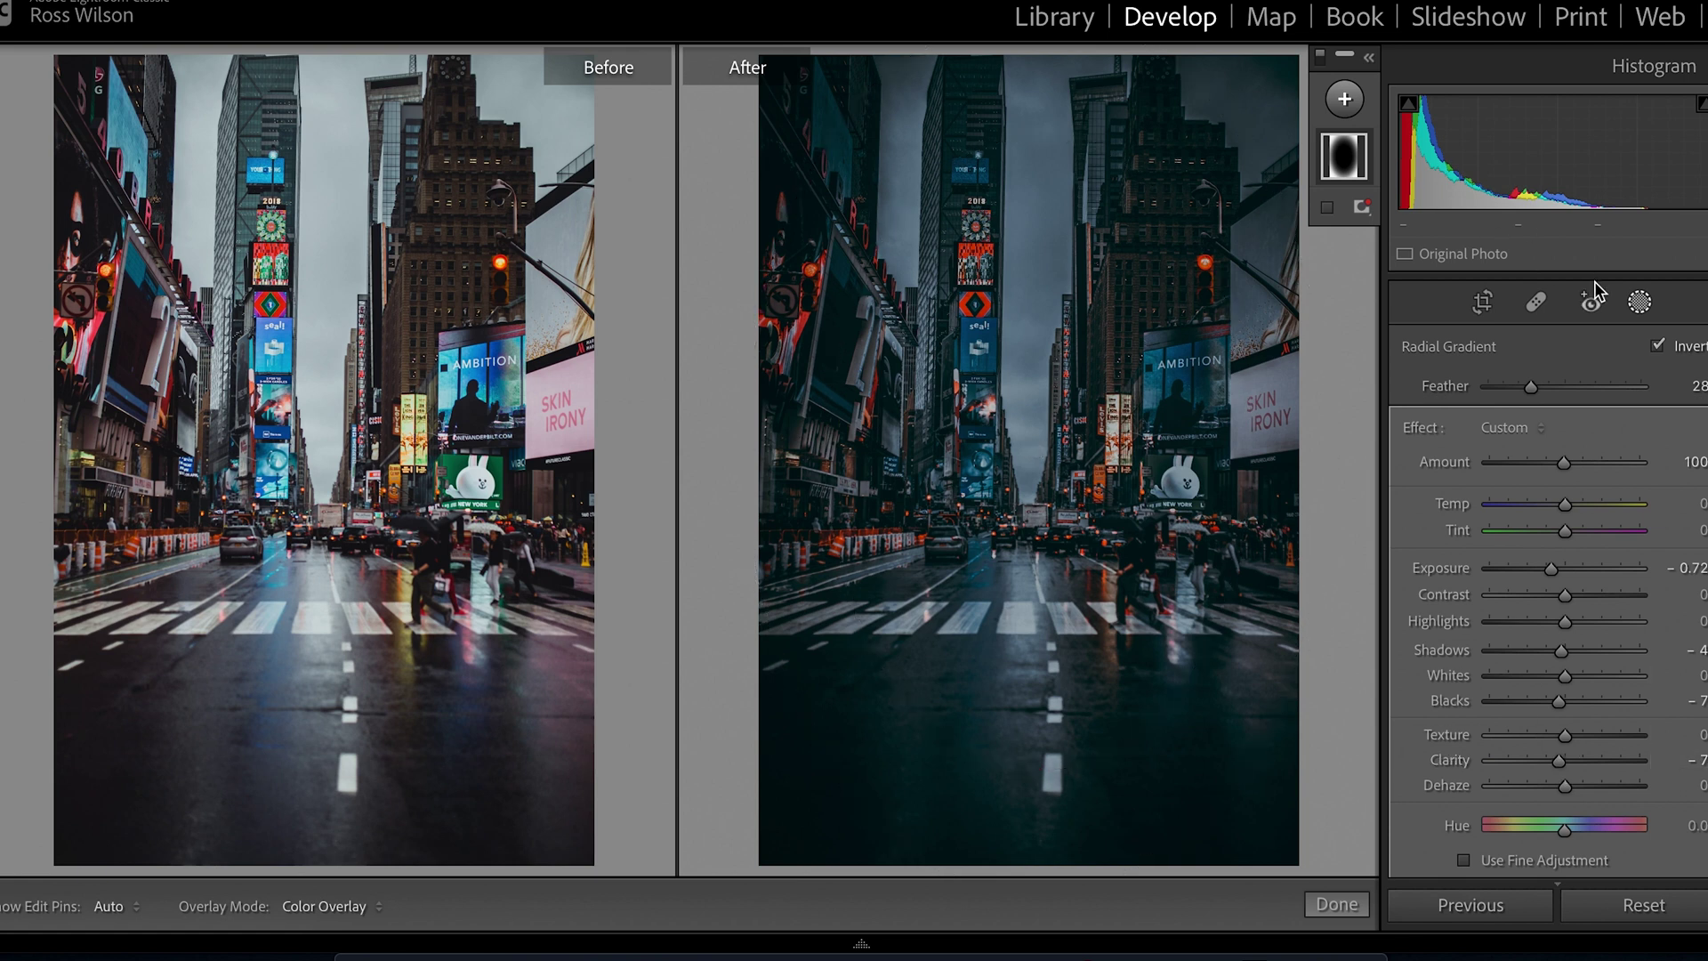
pyautogui.click(1639, 301)
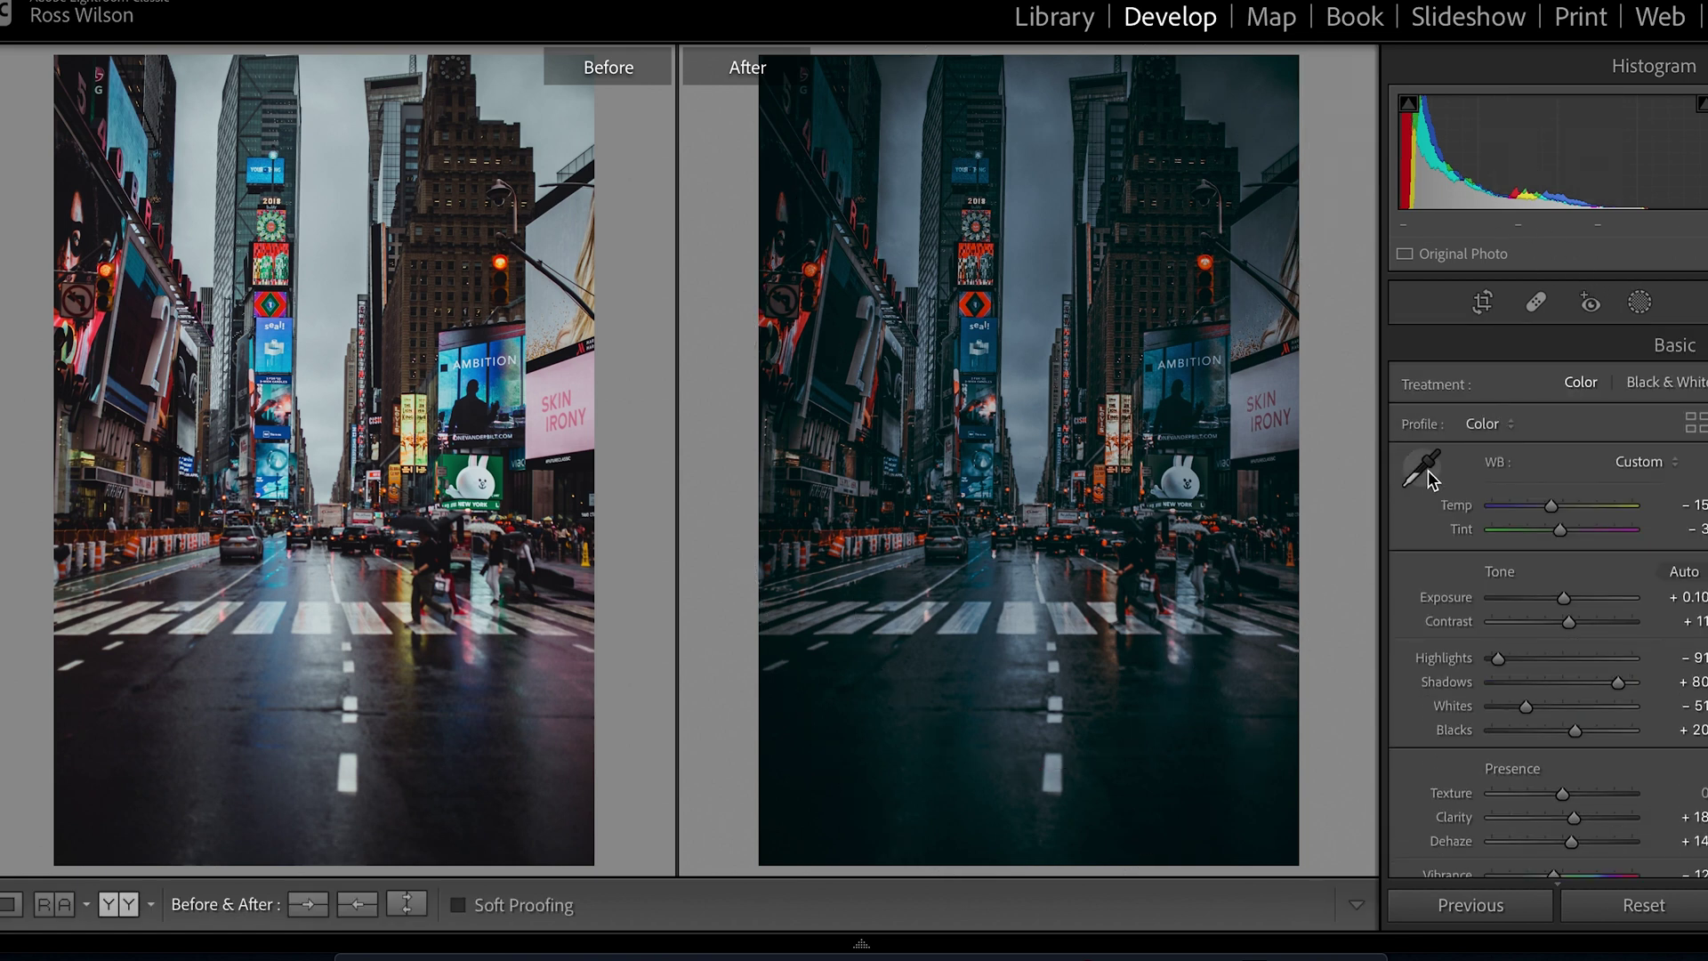